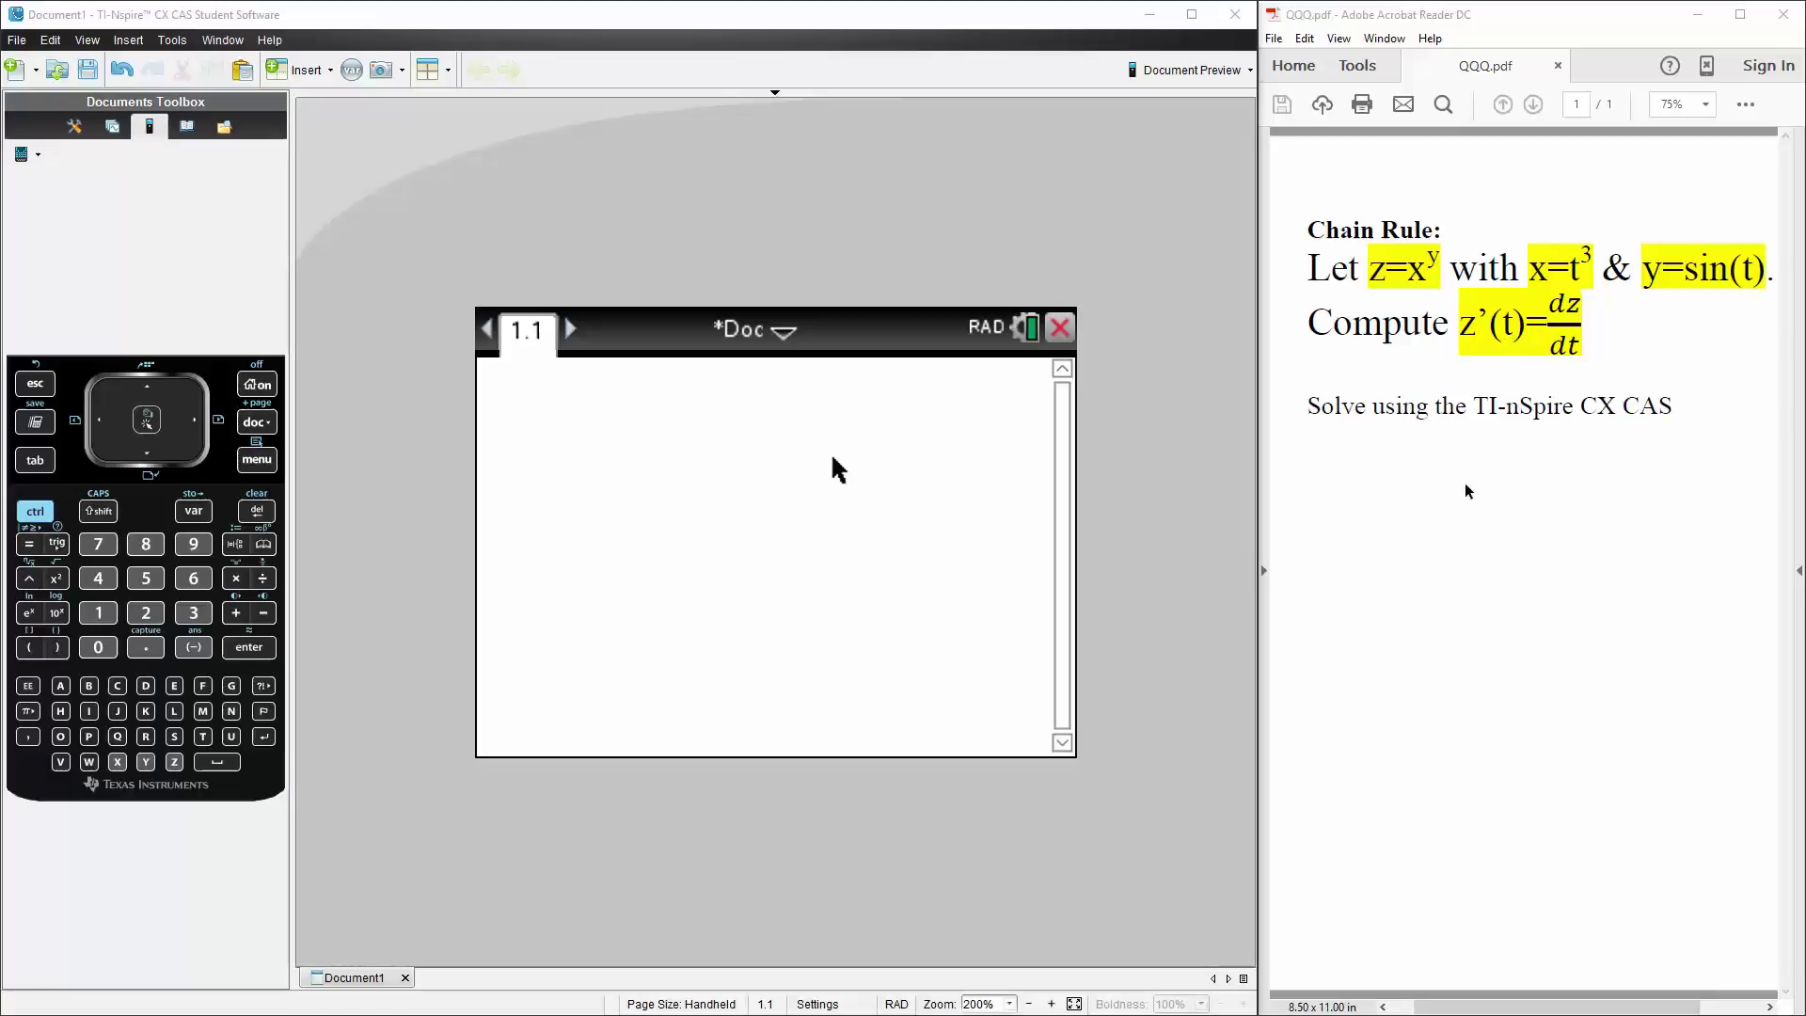
Define z:=x^y on the blank Calculator page and evaluate it to x^y
left_click(797, 512)
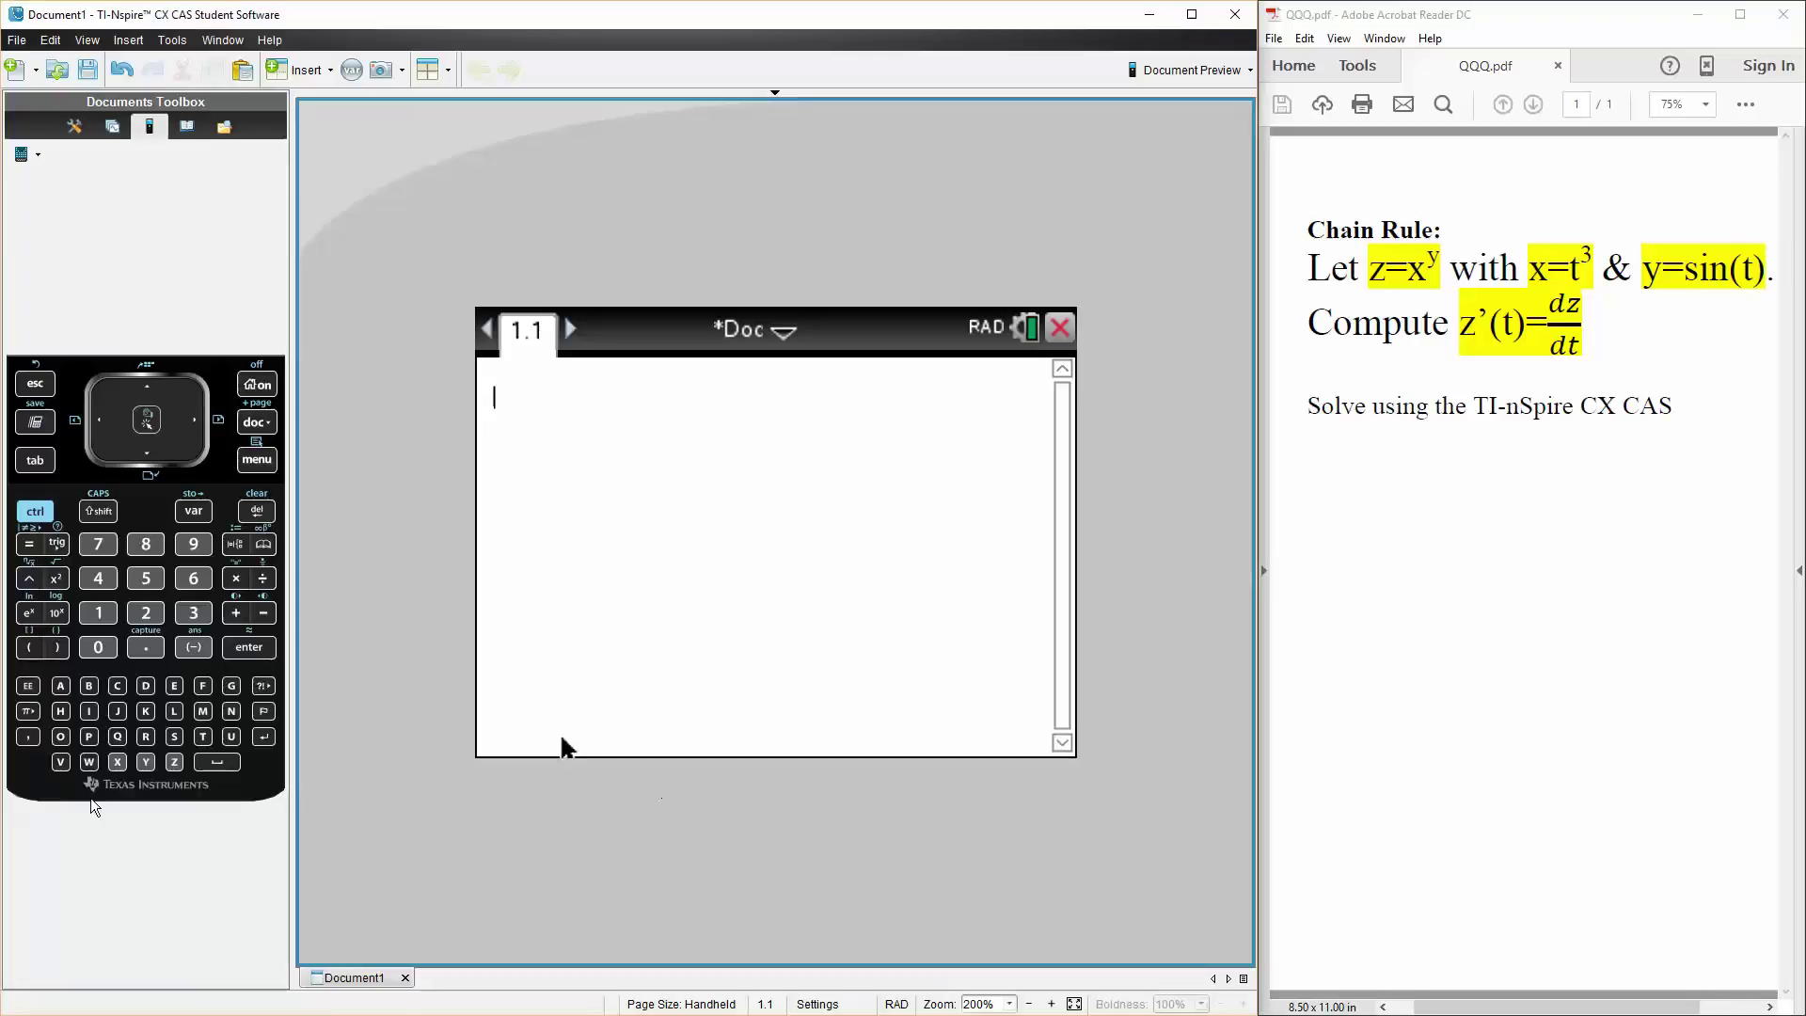
left_click(174, 762)
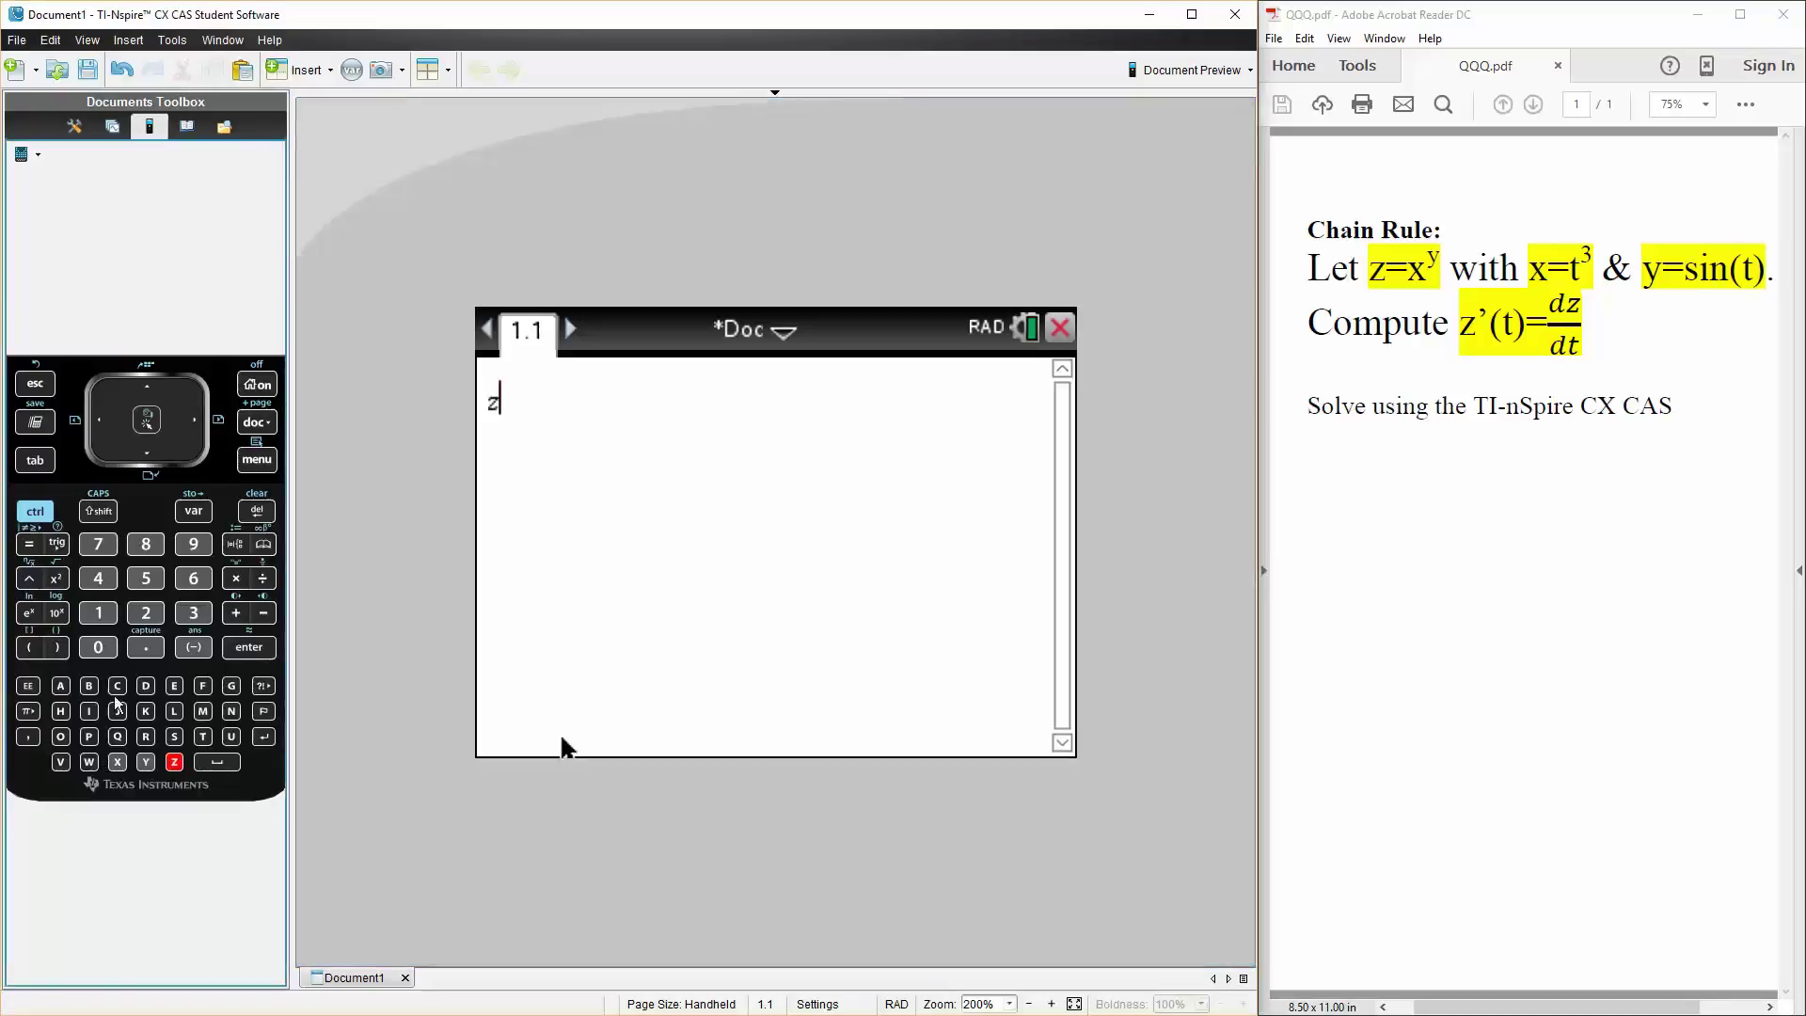
left_click(34, 511)
left_click(235, 545)
type("x^y")
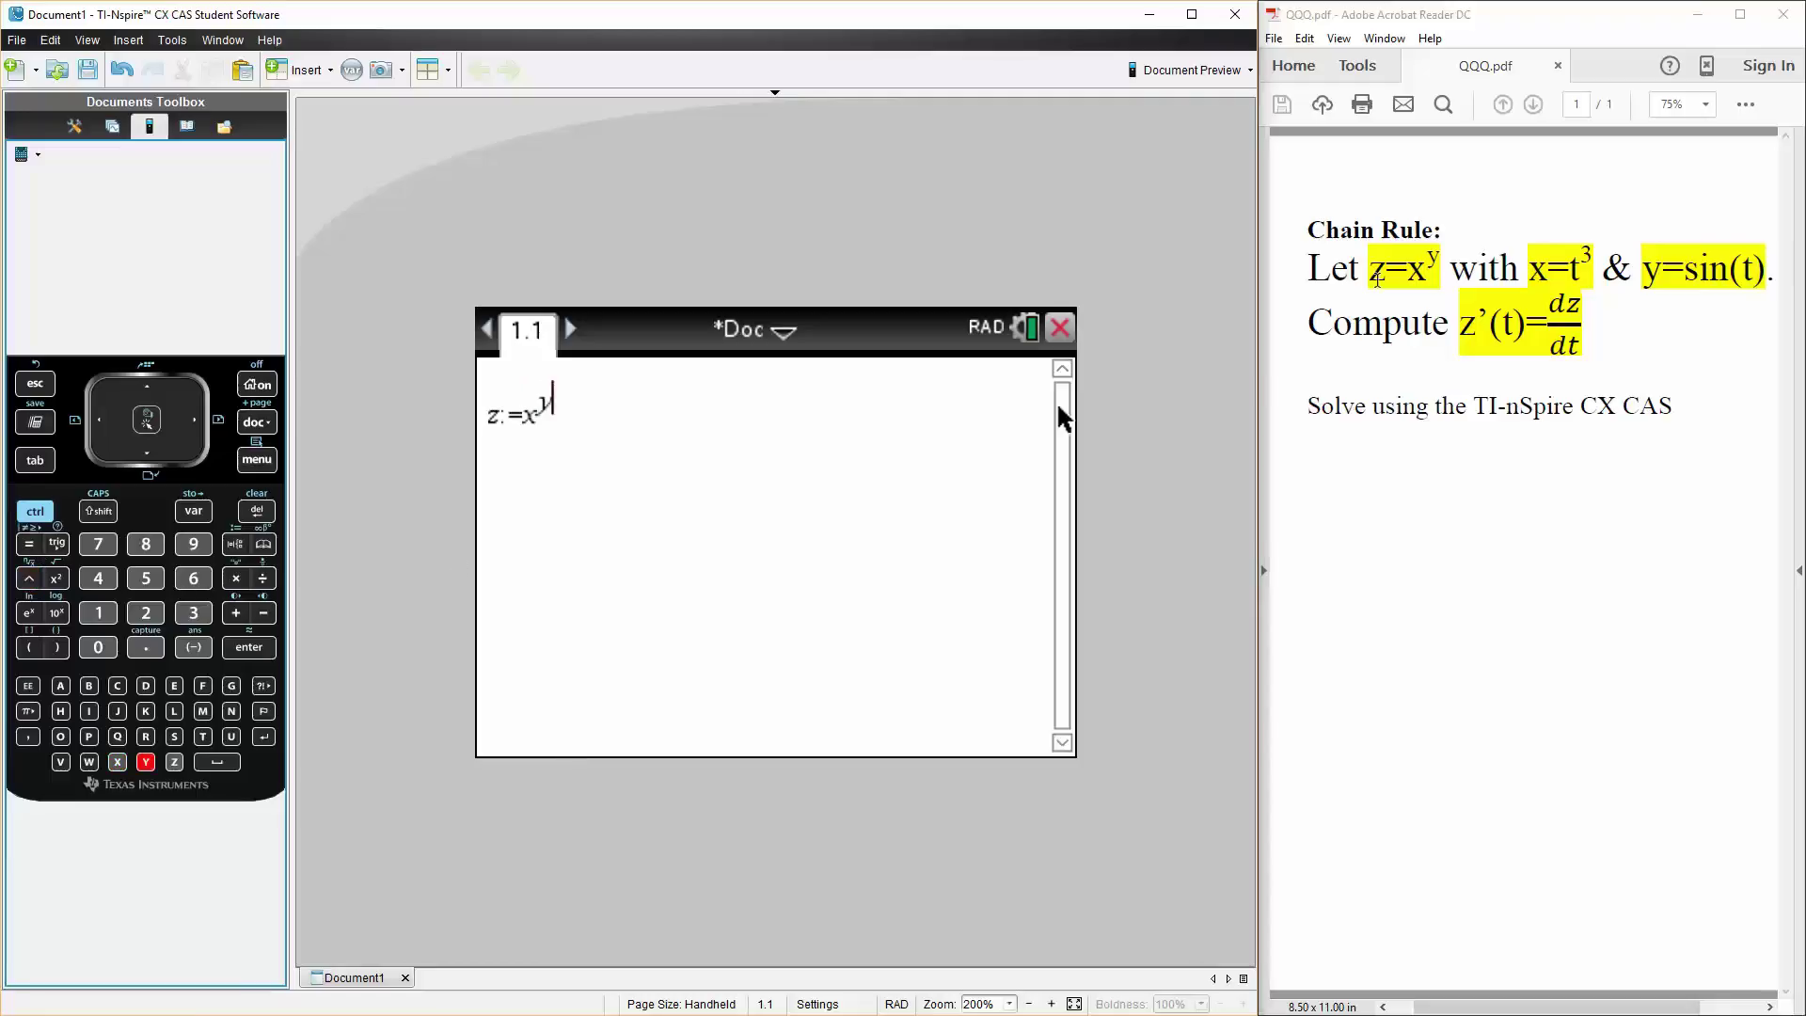
left_click(967, 393)
key("Return")
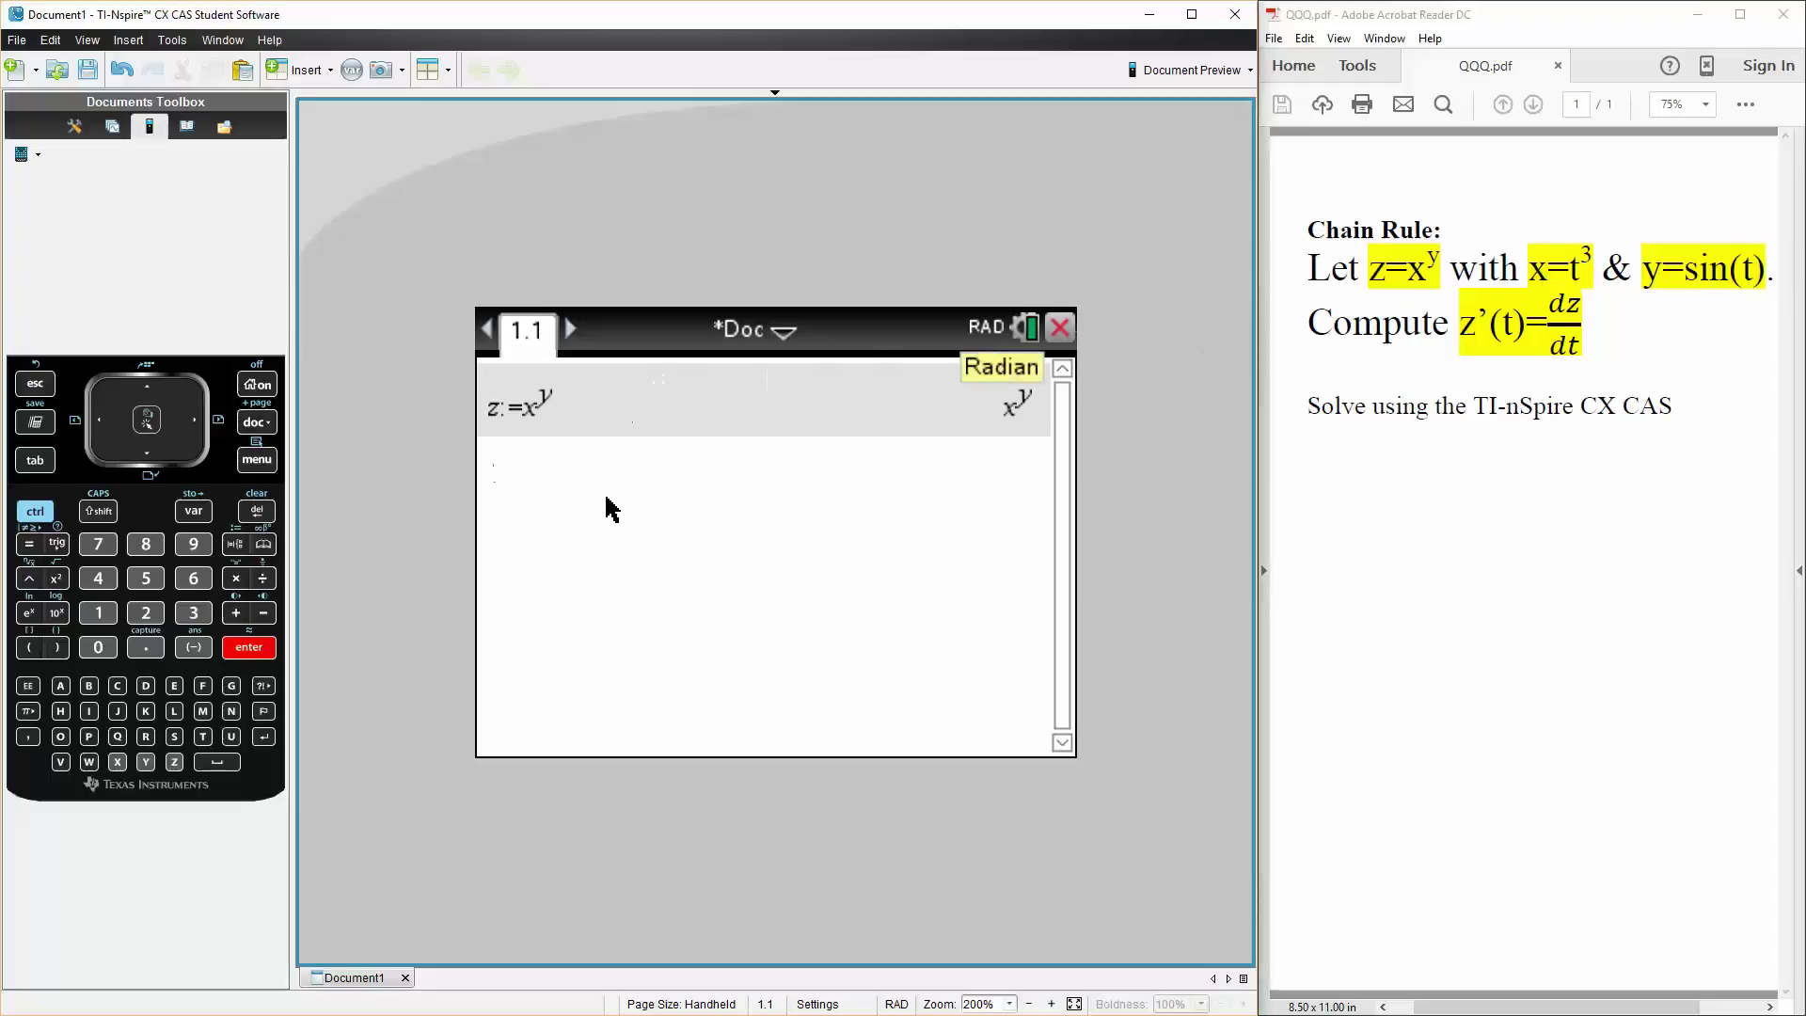
Define the vector g:=[t^3, sin(t)] and evaluate it to [t^3 sin(t)]
type("g")
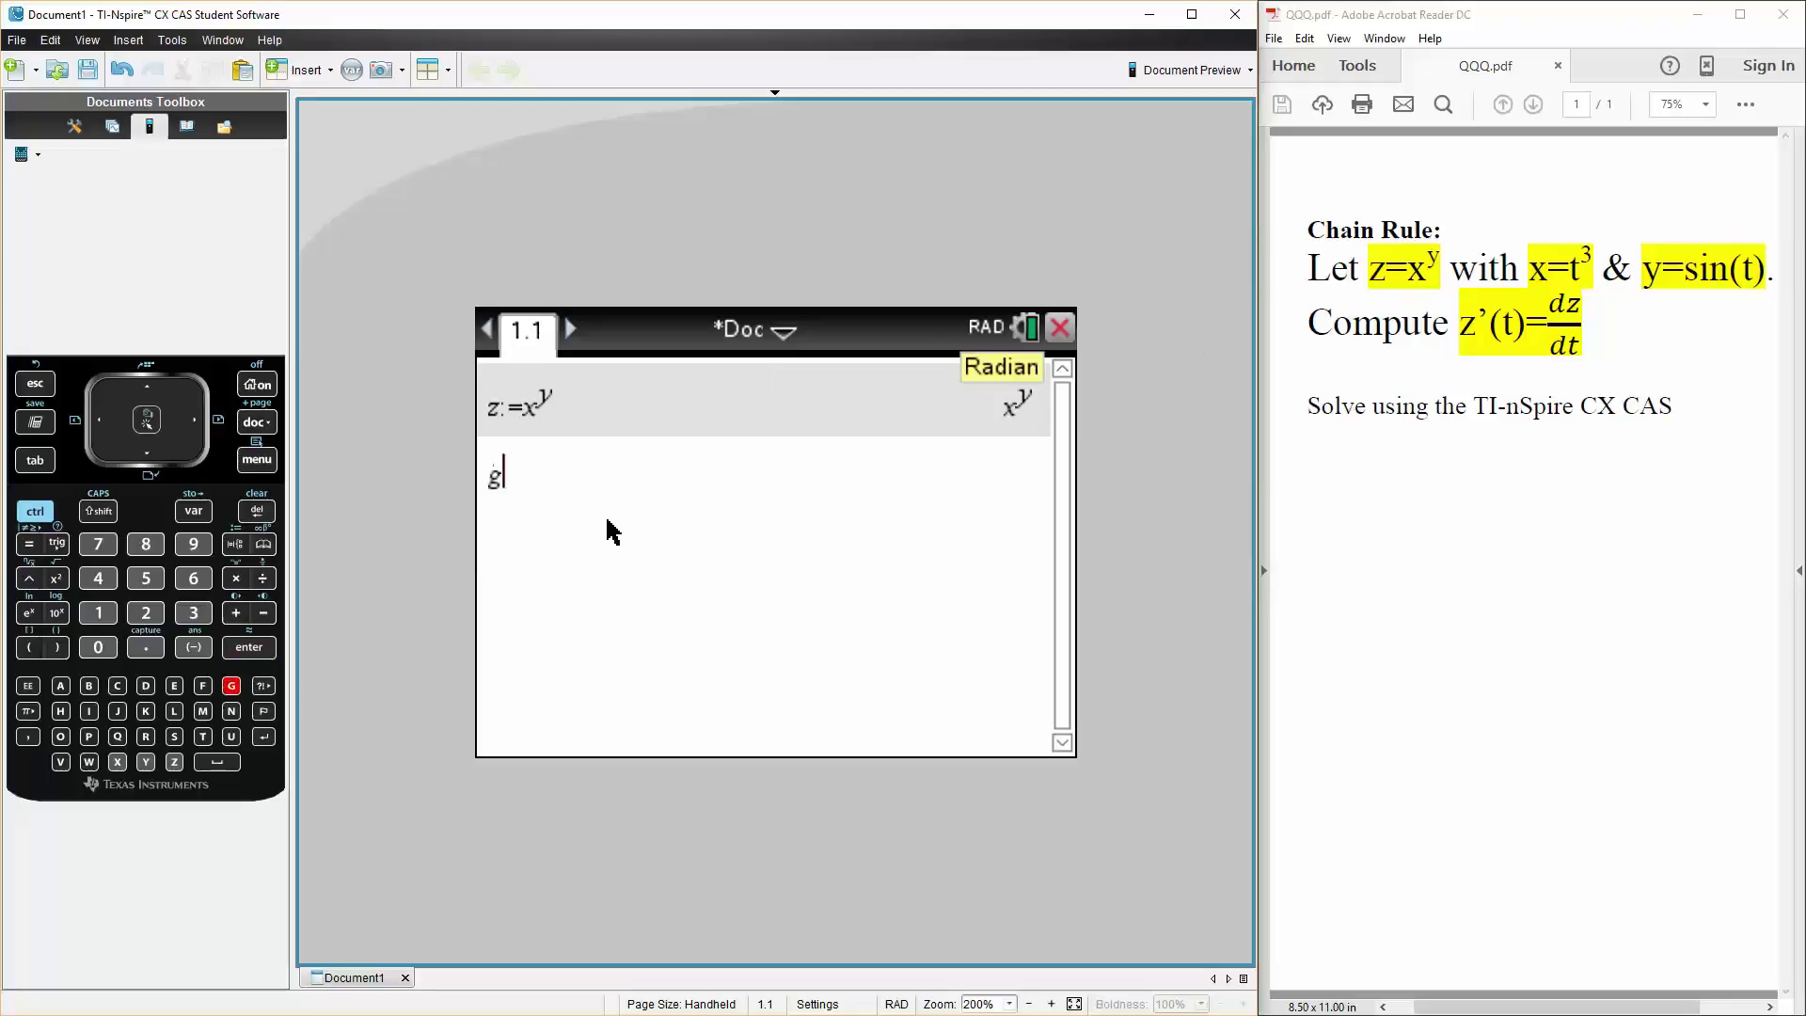
left_click(36, 512)
type(":=")
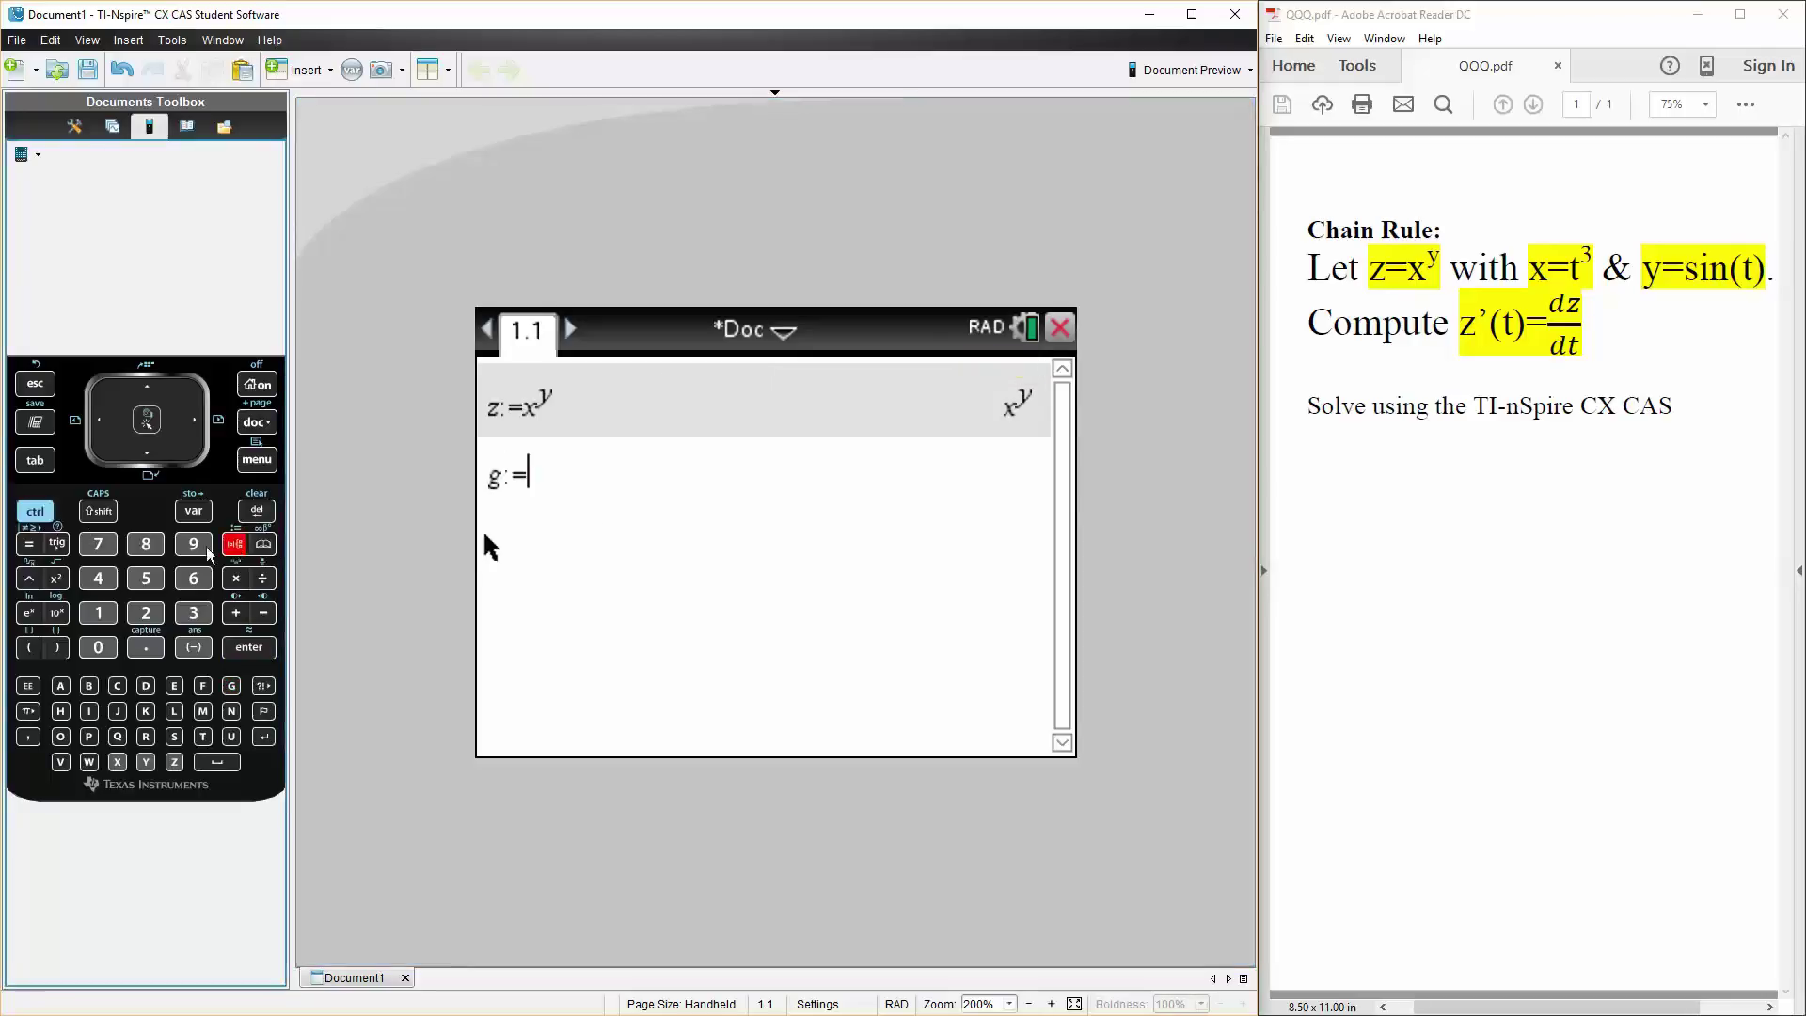
left_click(29, 647)
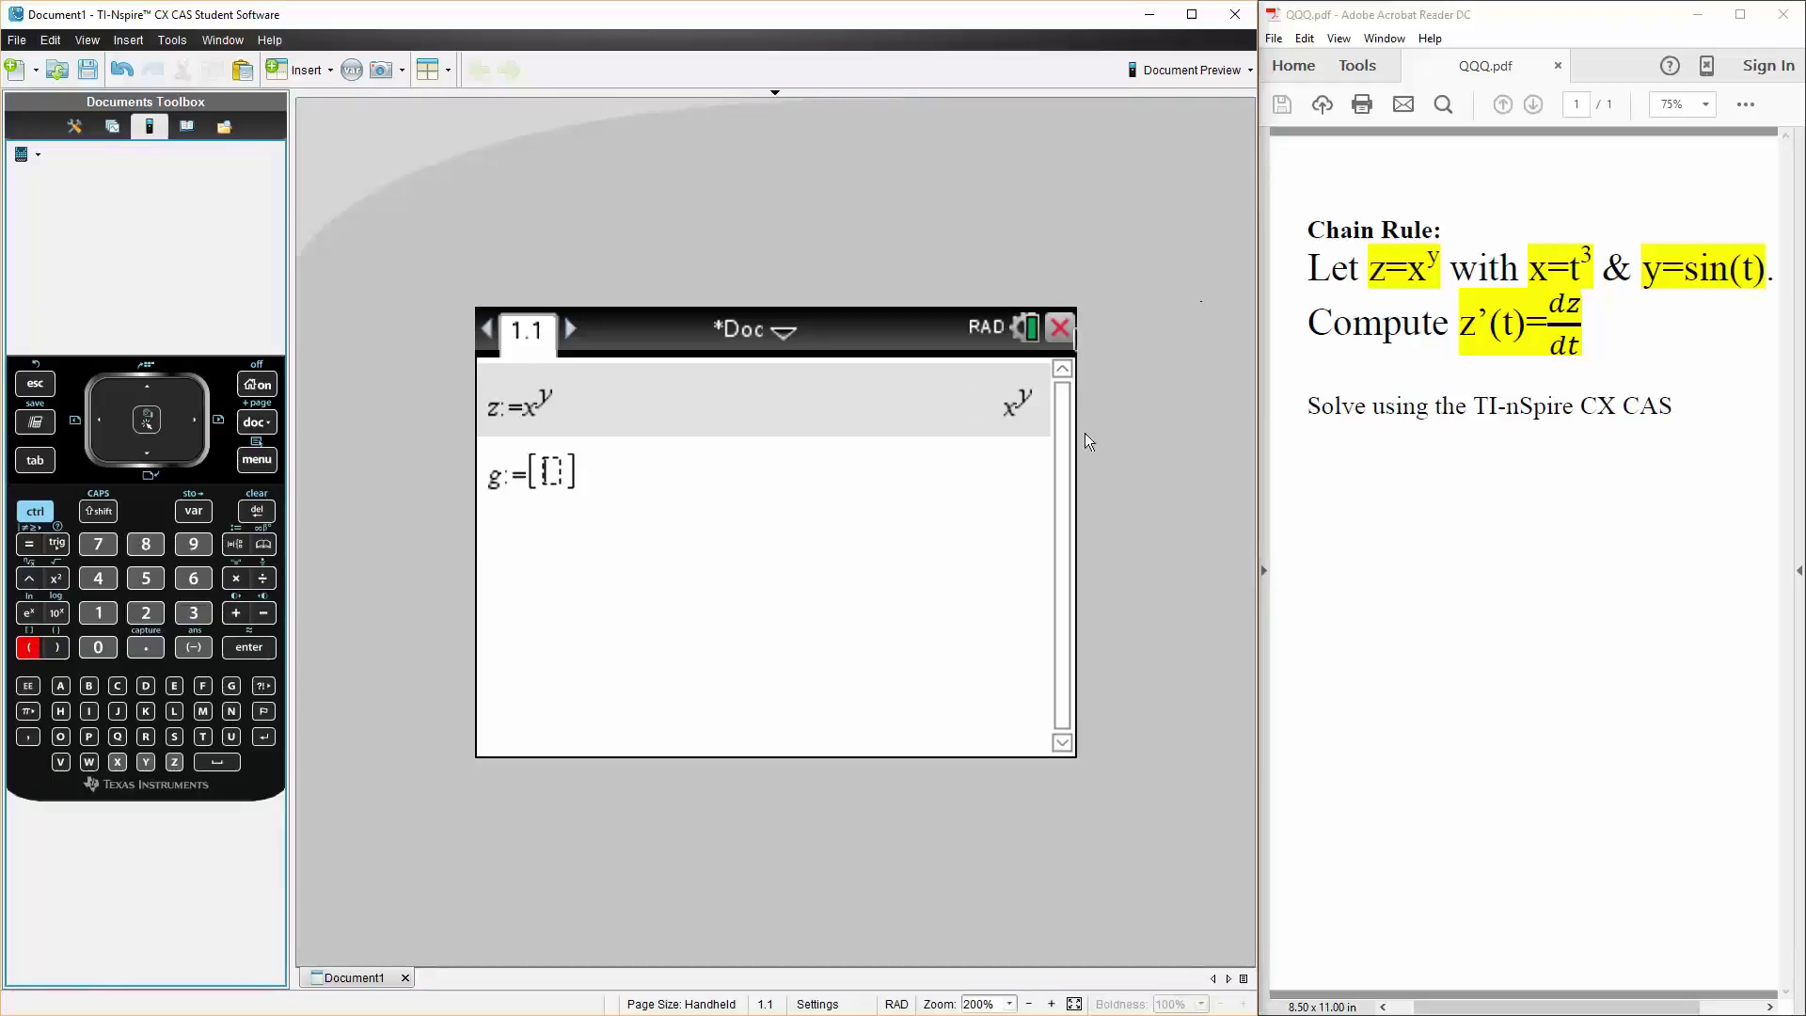
type("t")
type("^3")
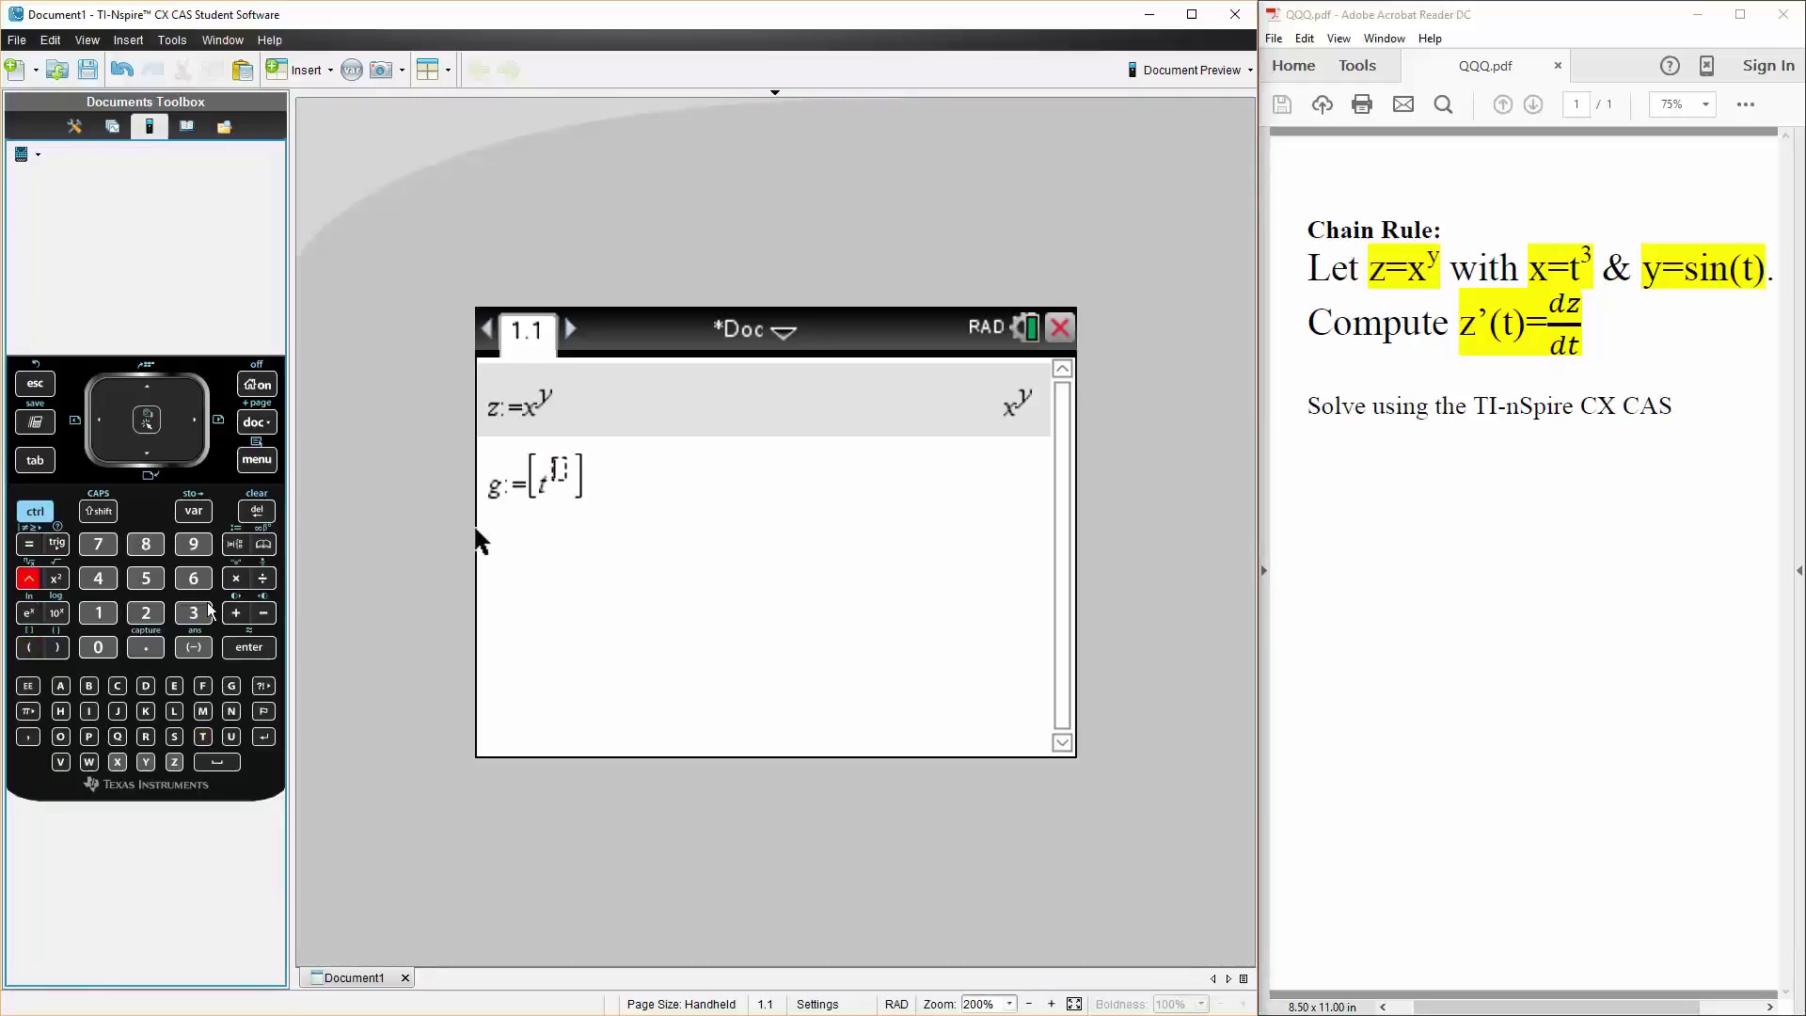
left_click(574, 489)
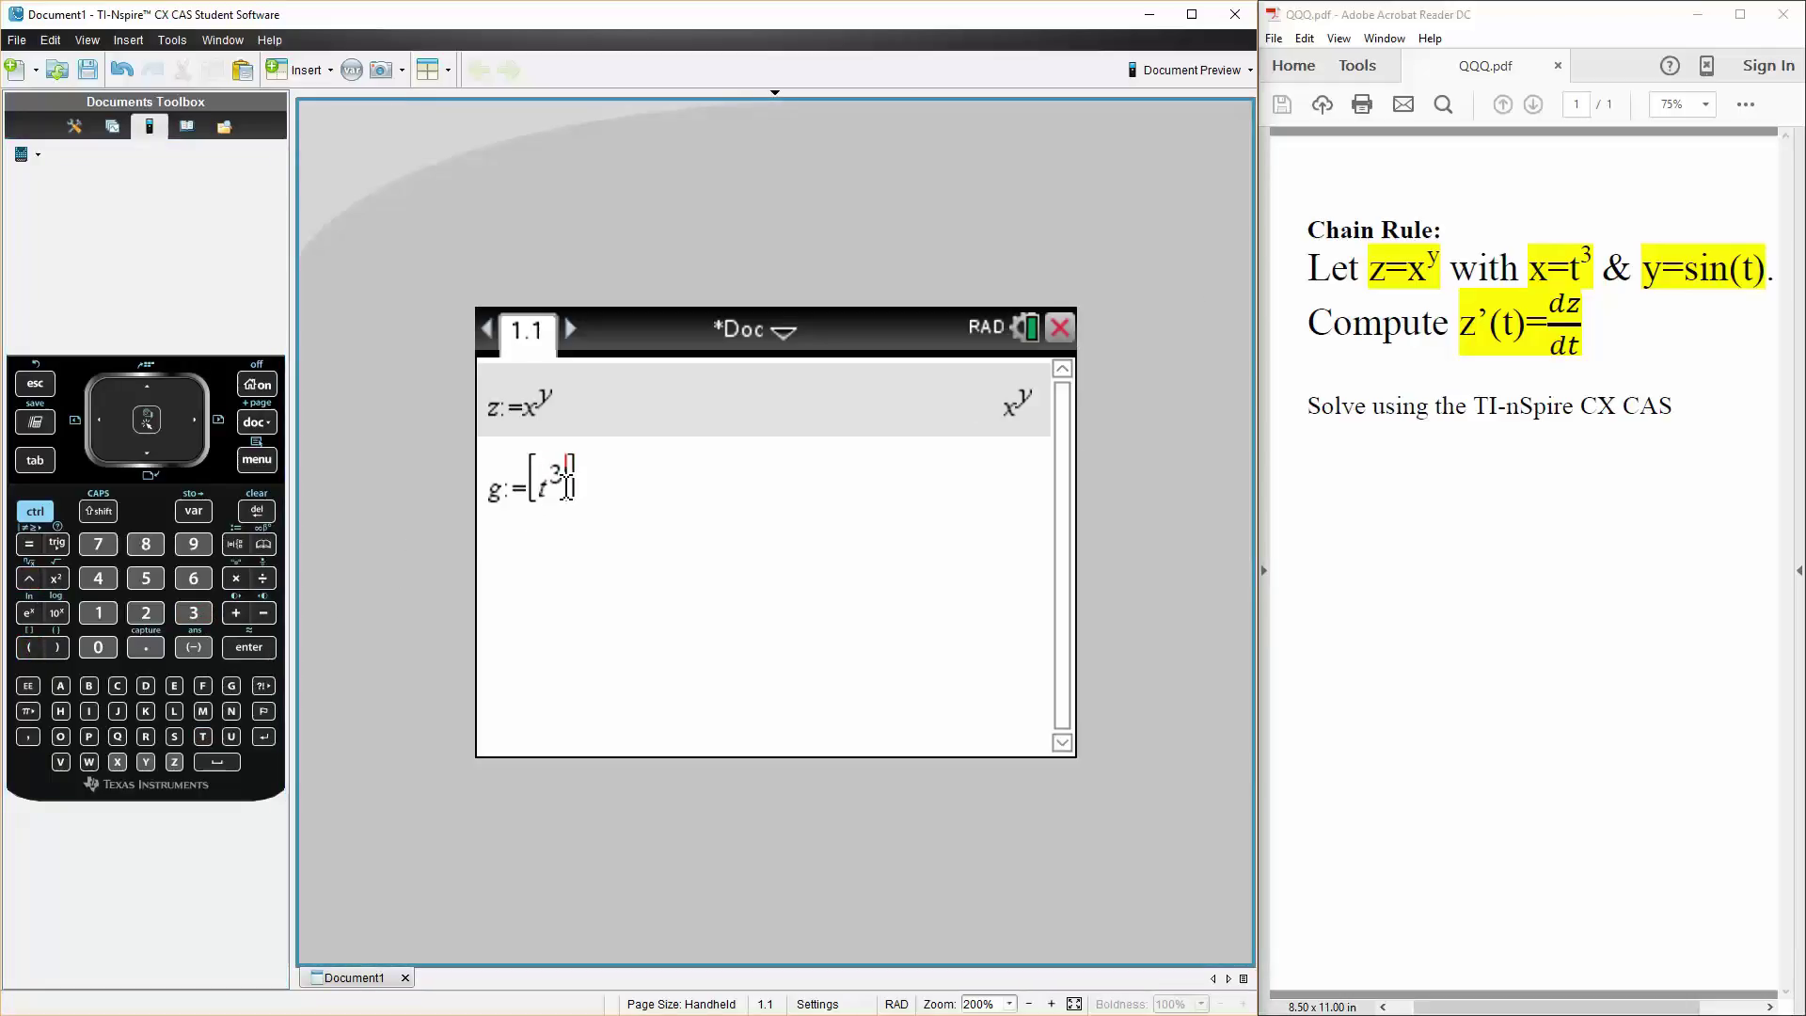
type(",")
key("ctrl+t")
left_click(565, 533)
type("t")
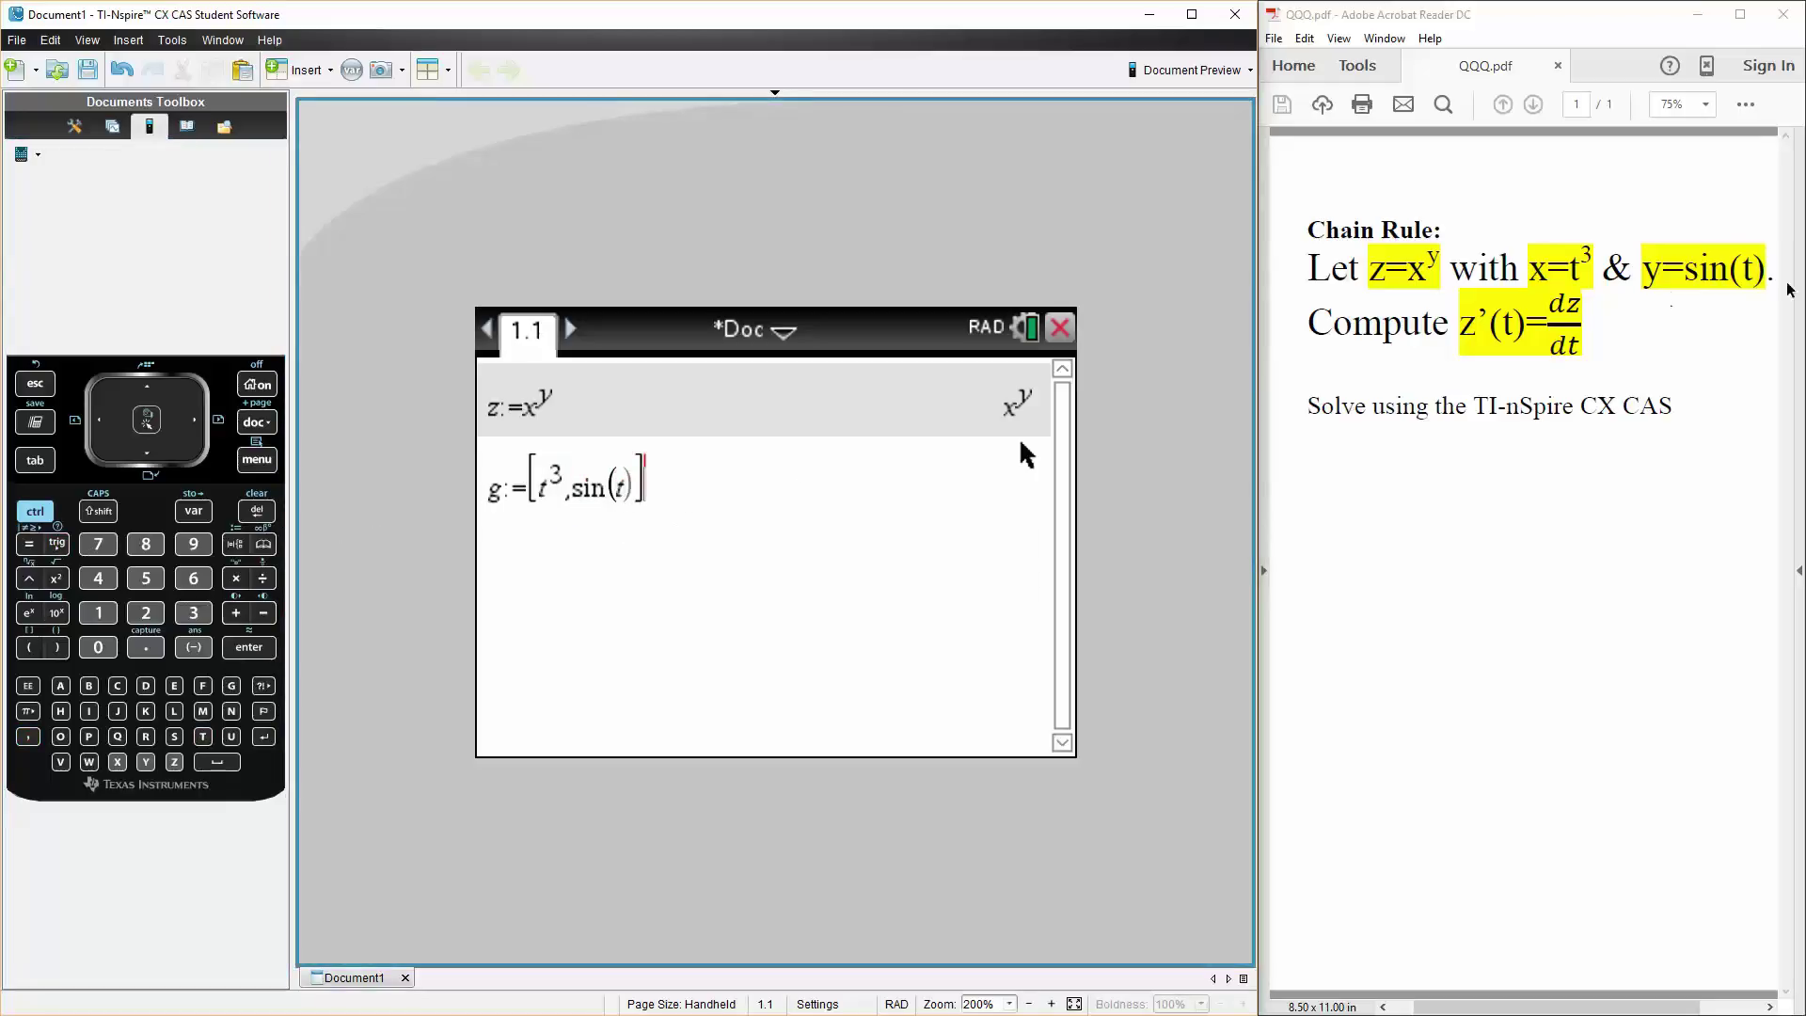
key("Return")
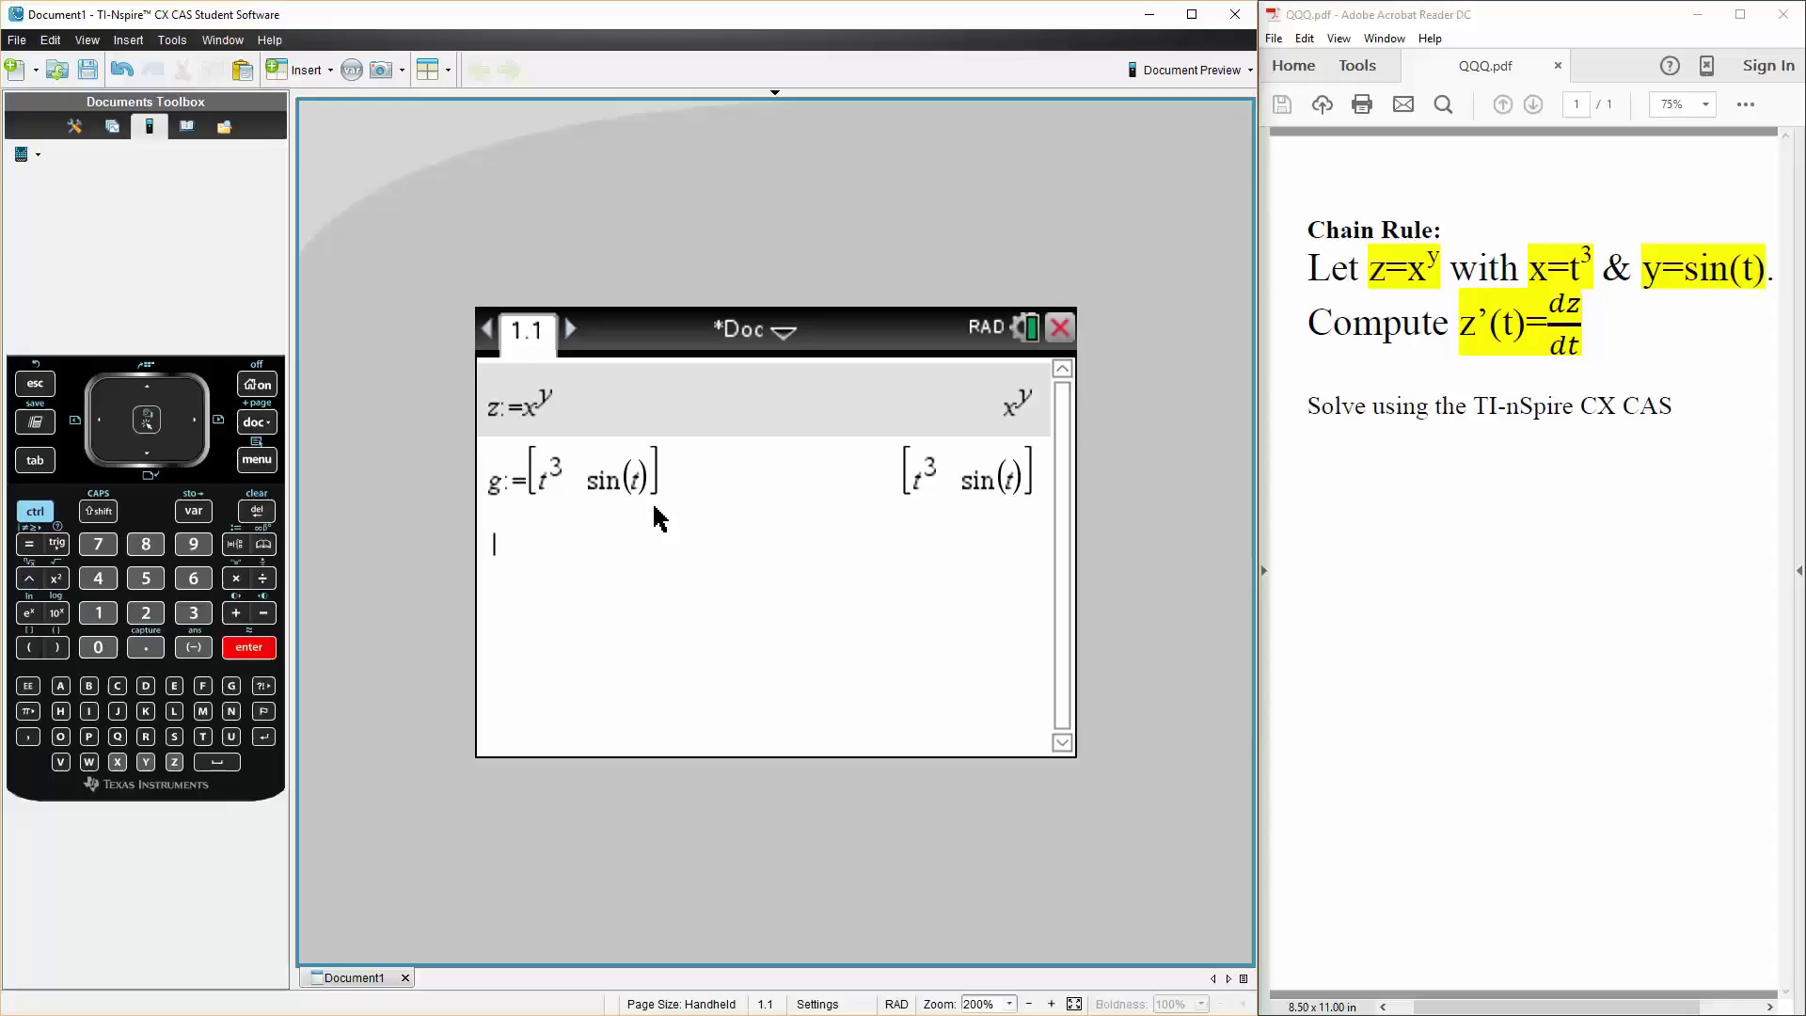
Start a new entry with the name grad_z followed by the := assignment
type("grad")
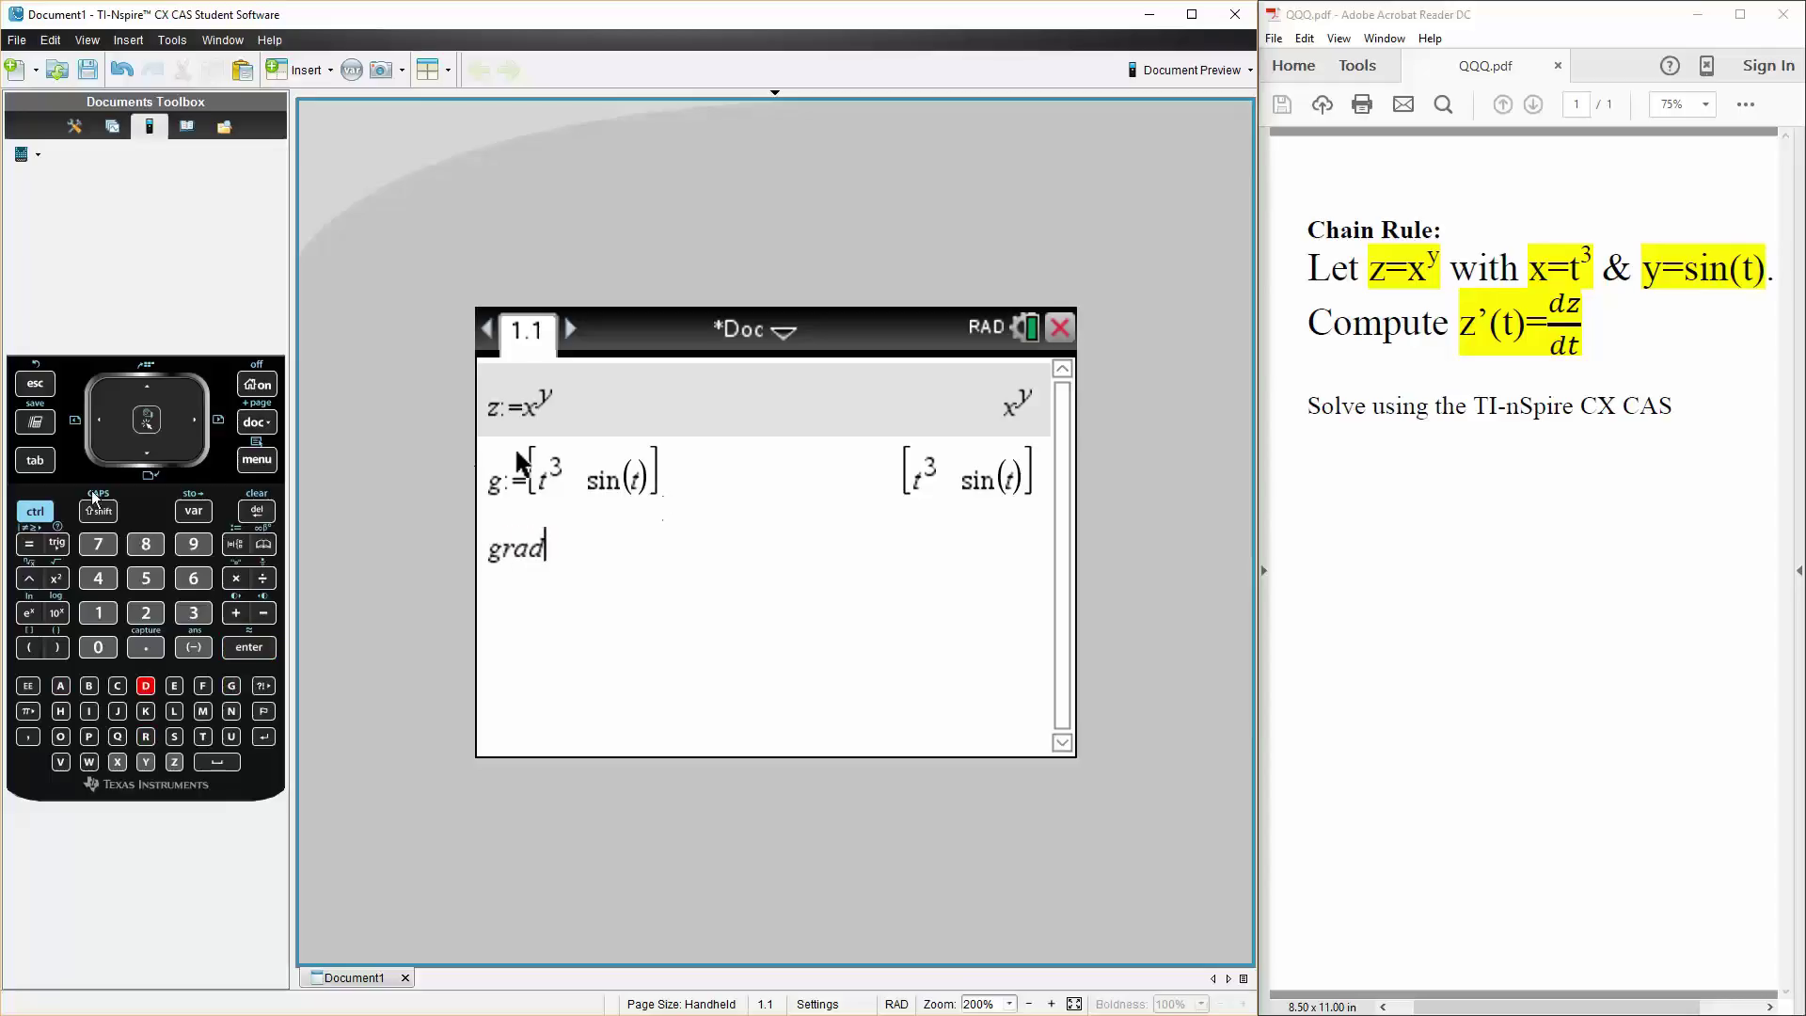
left_click(35, 511)
left_click(216, 762)
type("z")
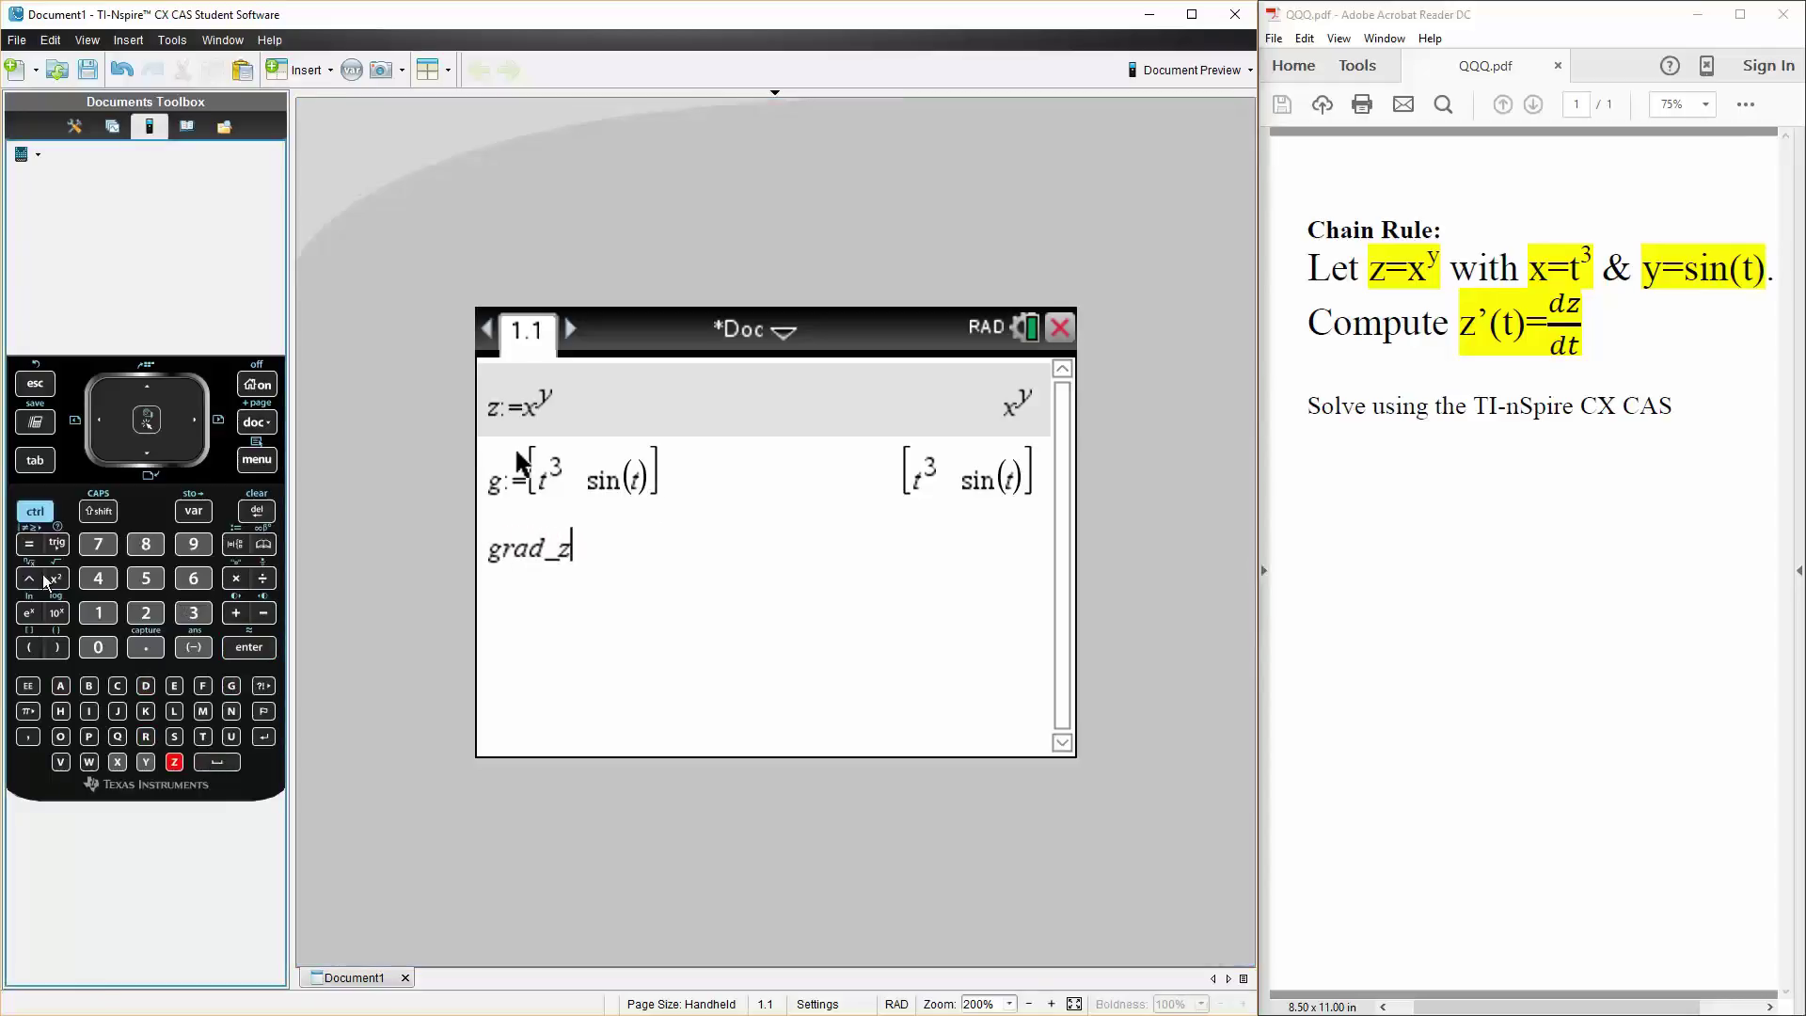
left_click(35, 510)
left_click(234, 544)
Insert a Calculus derivative template with respect to x after grad_z:=
left_click(257, 459)
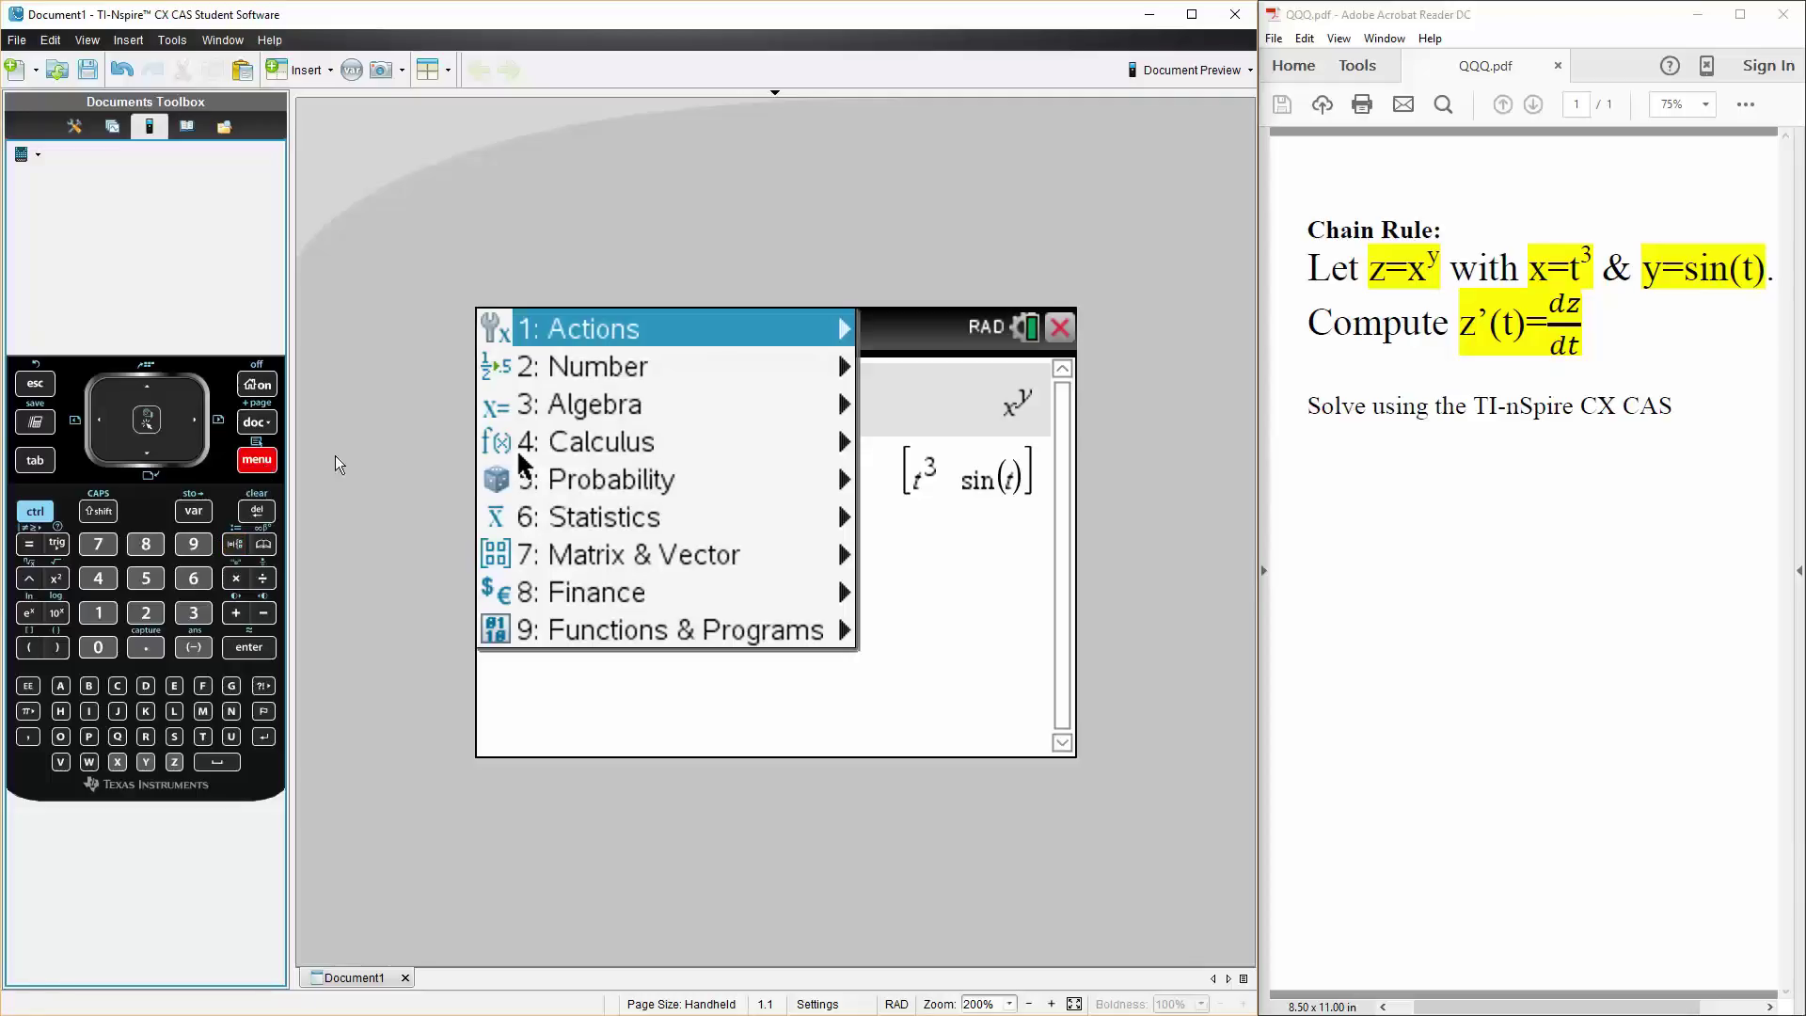
mouse_move(596, 444)
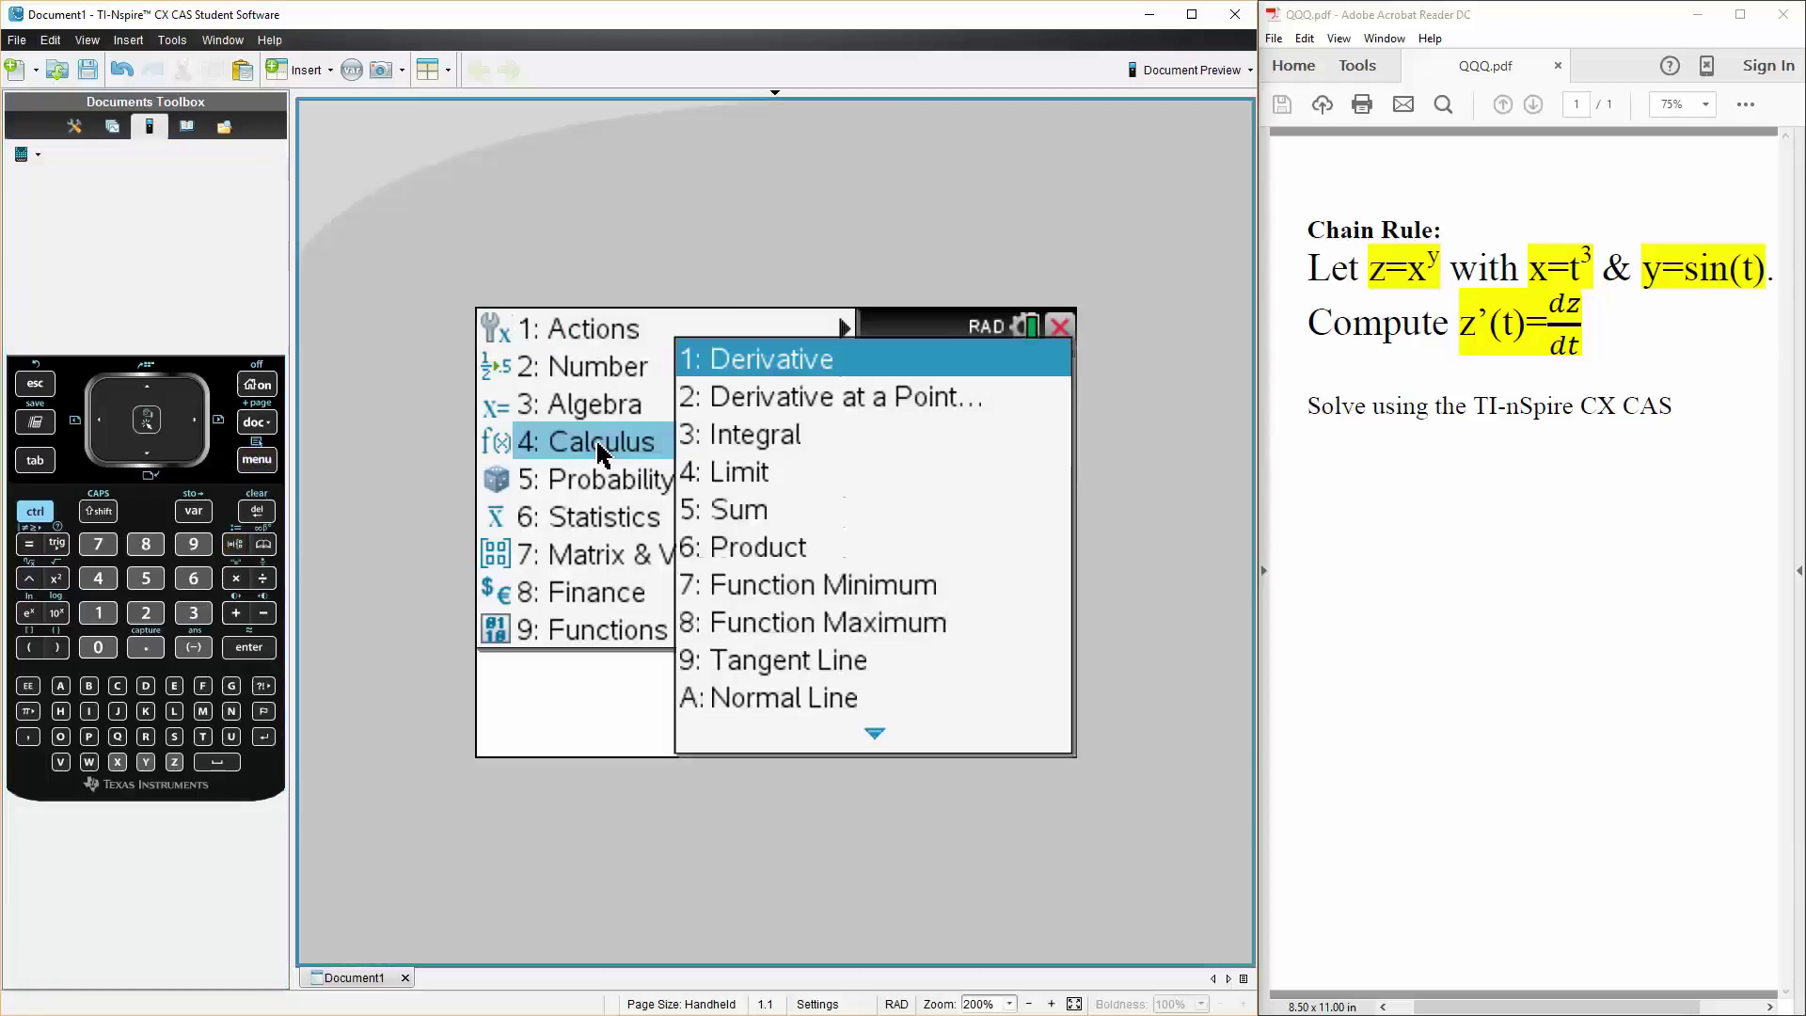
left_click(749, 358)
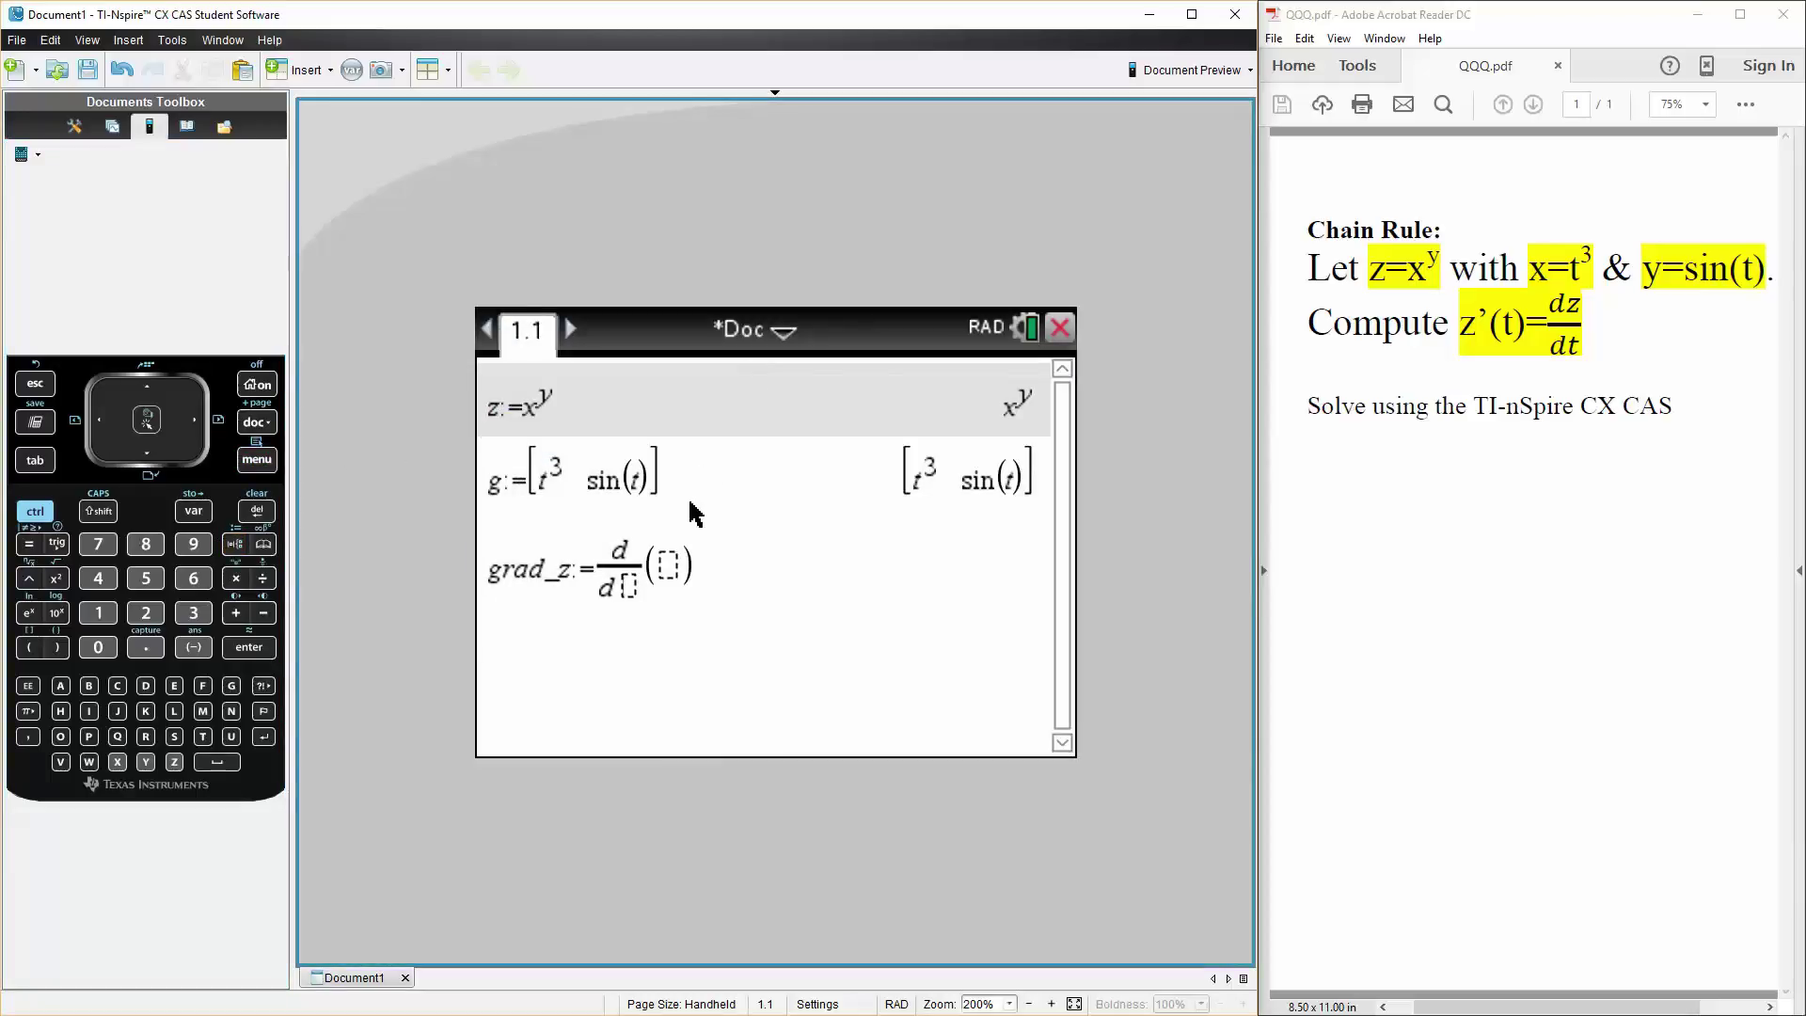
left_click(628, 585)
type("x")
left_click(607, 569)
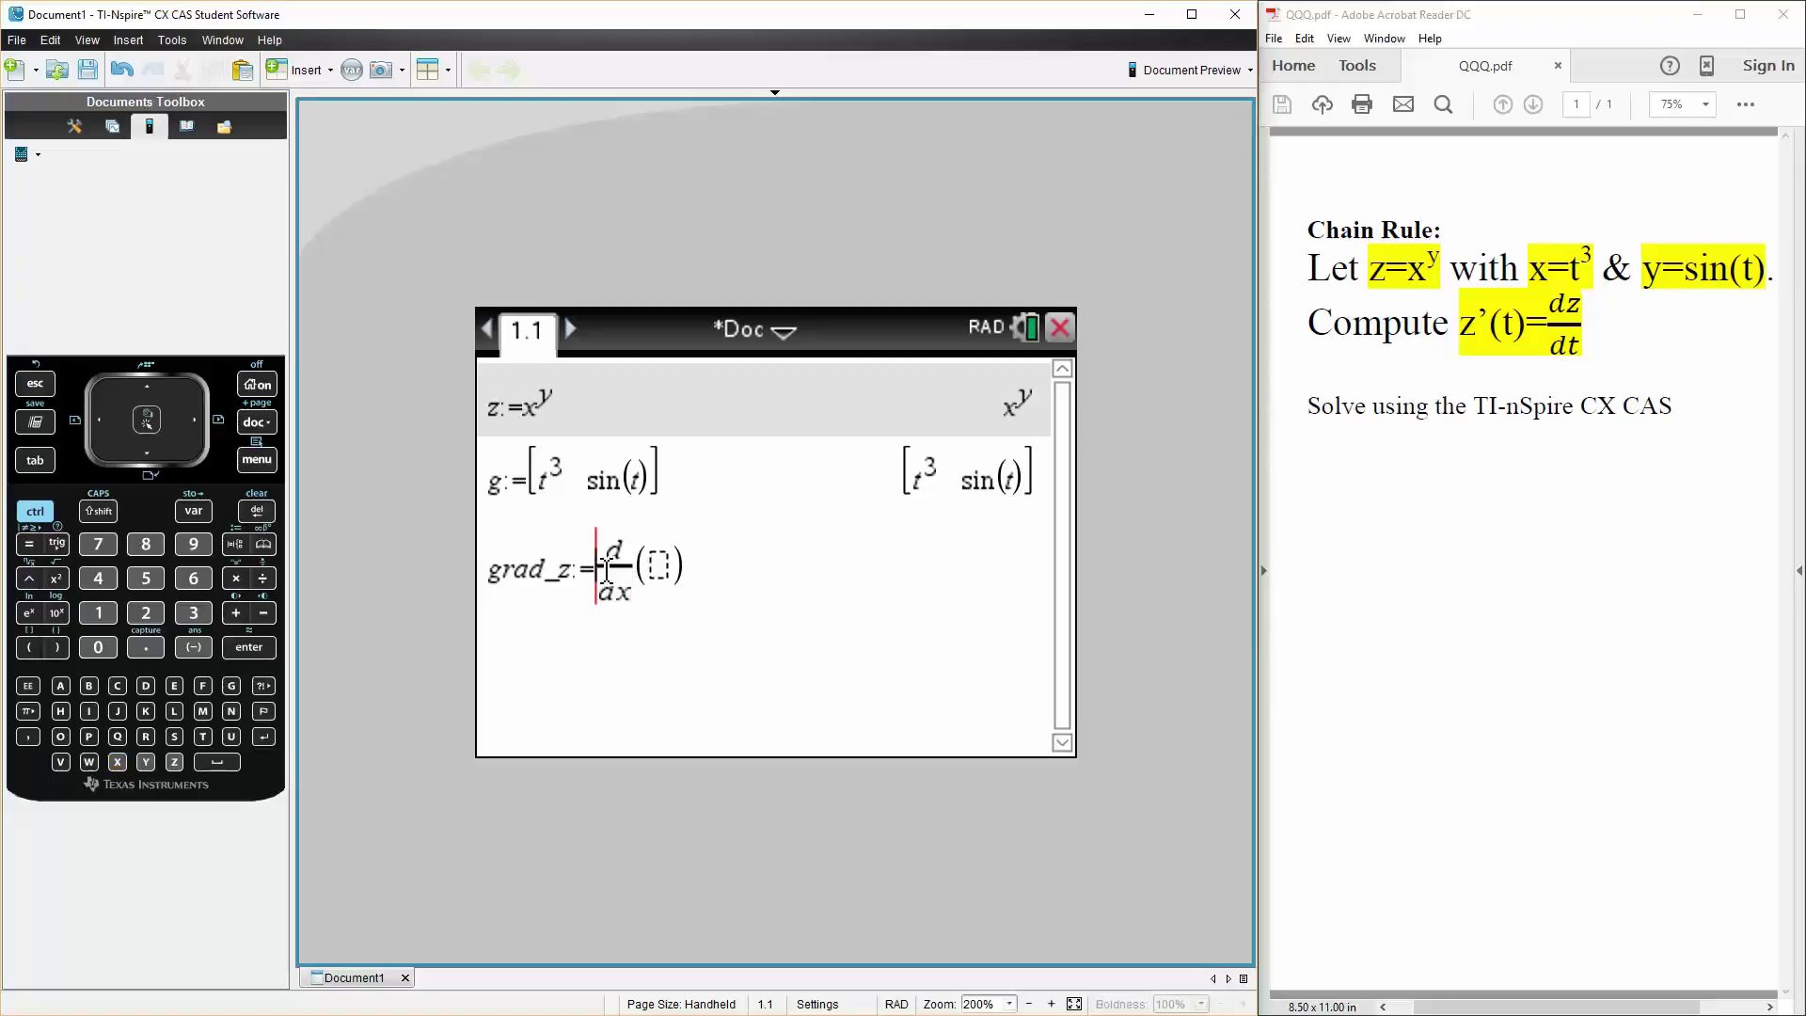
Move the derivative into a vector bracket and fill its argument, giving [d/dx(z)]
left_click(38, 512)
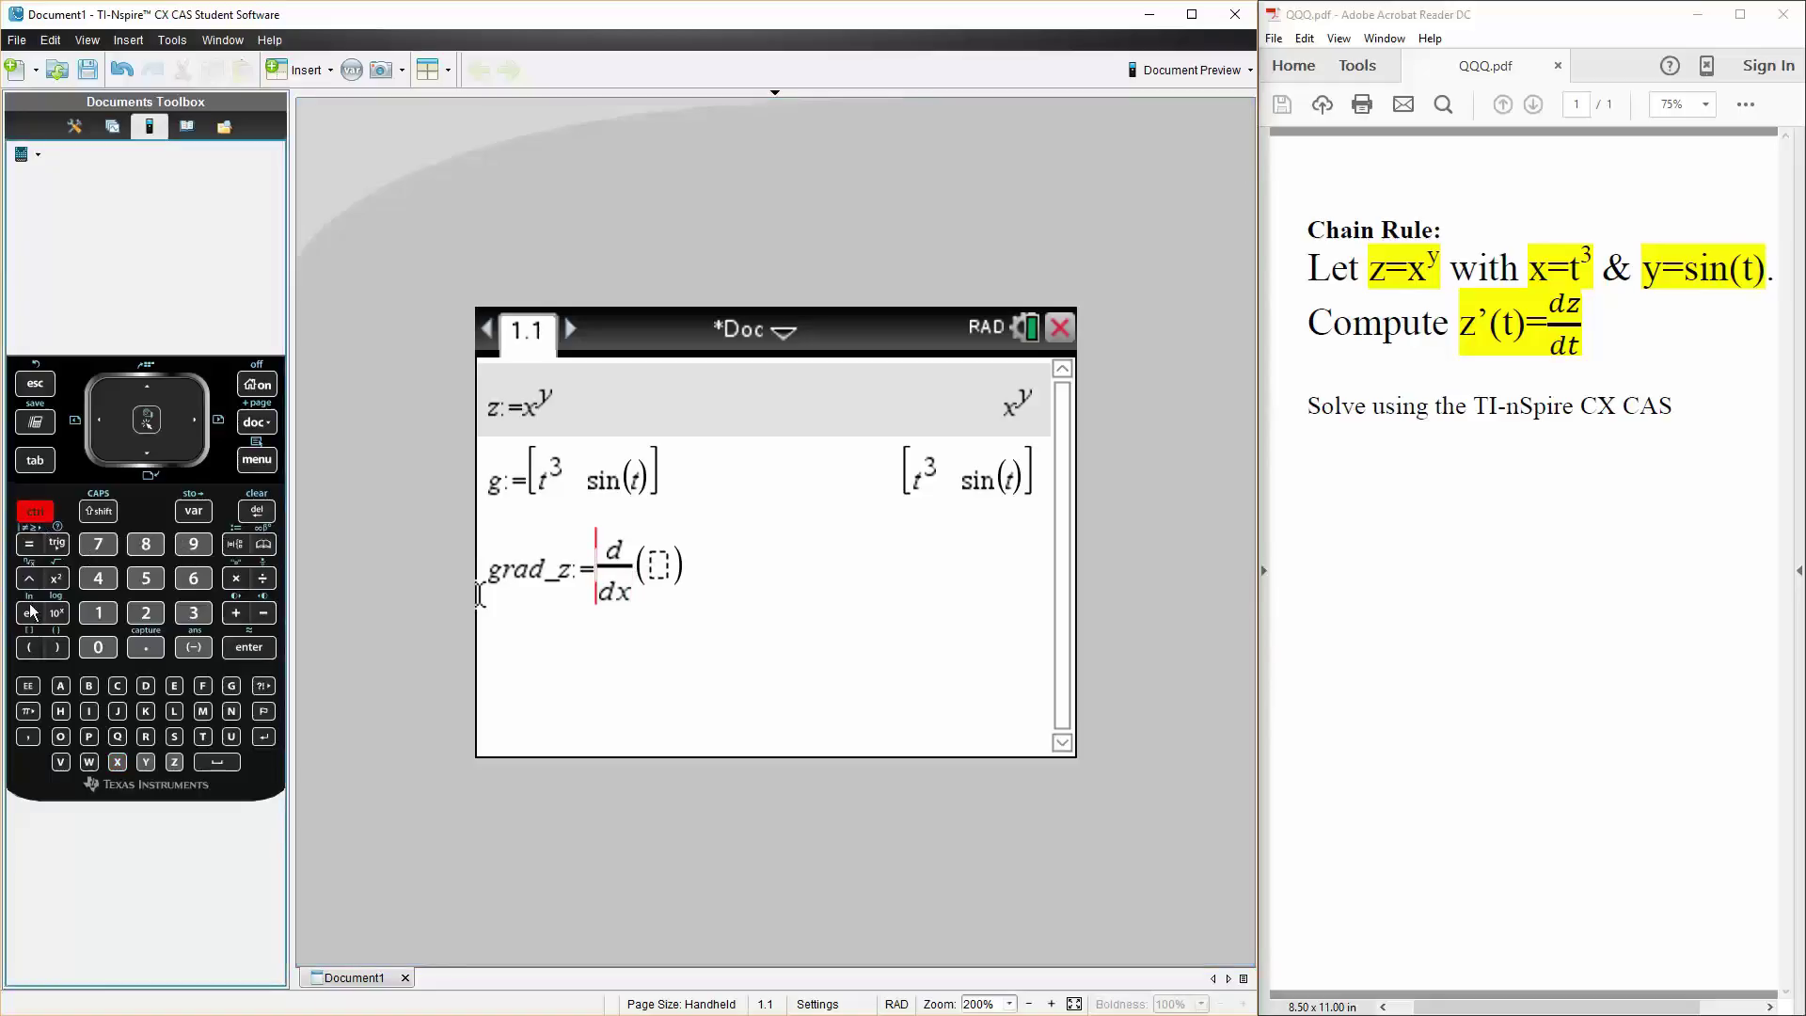
left_click(29, 647)
left_click(719, 574)
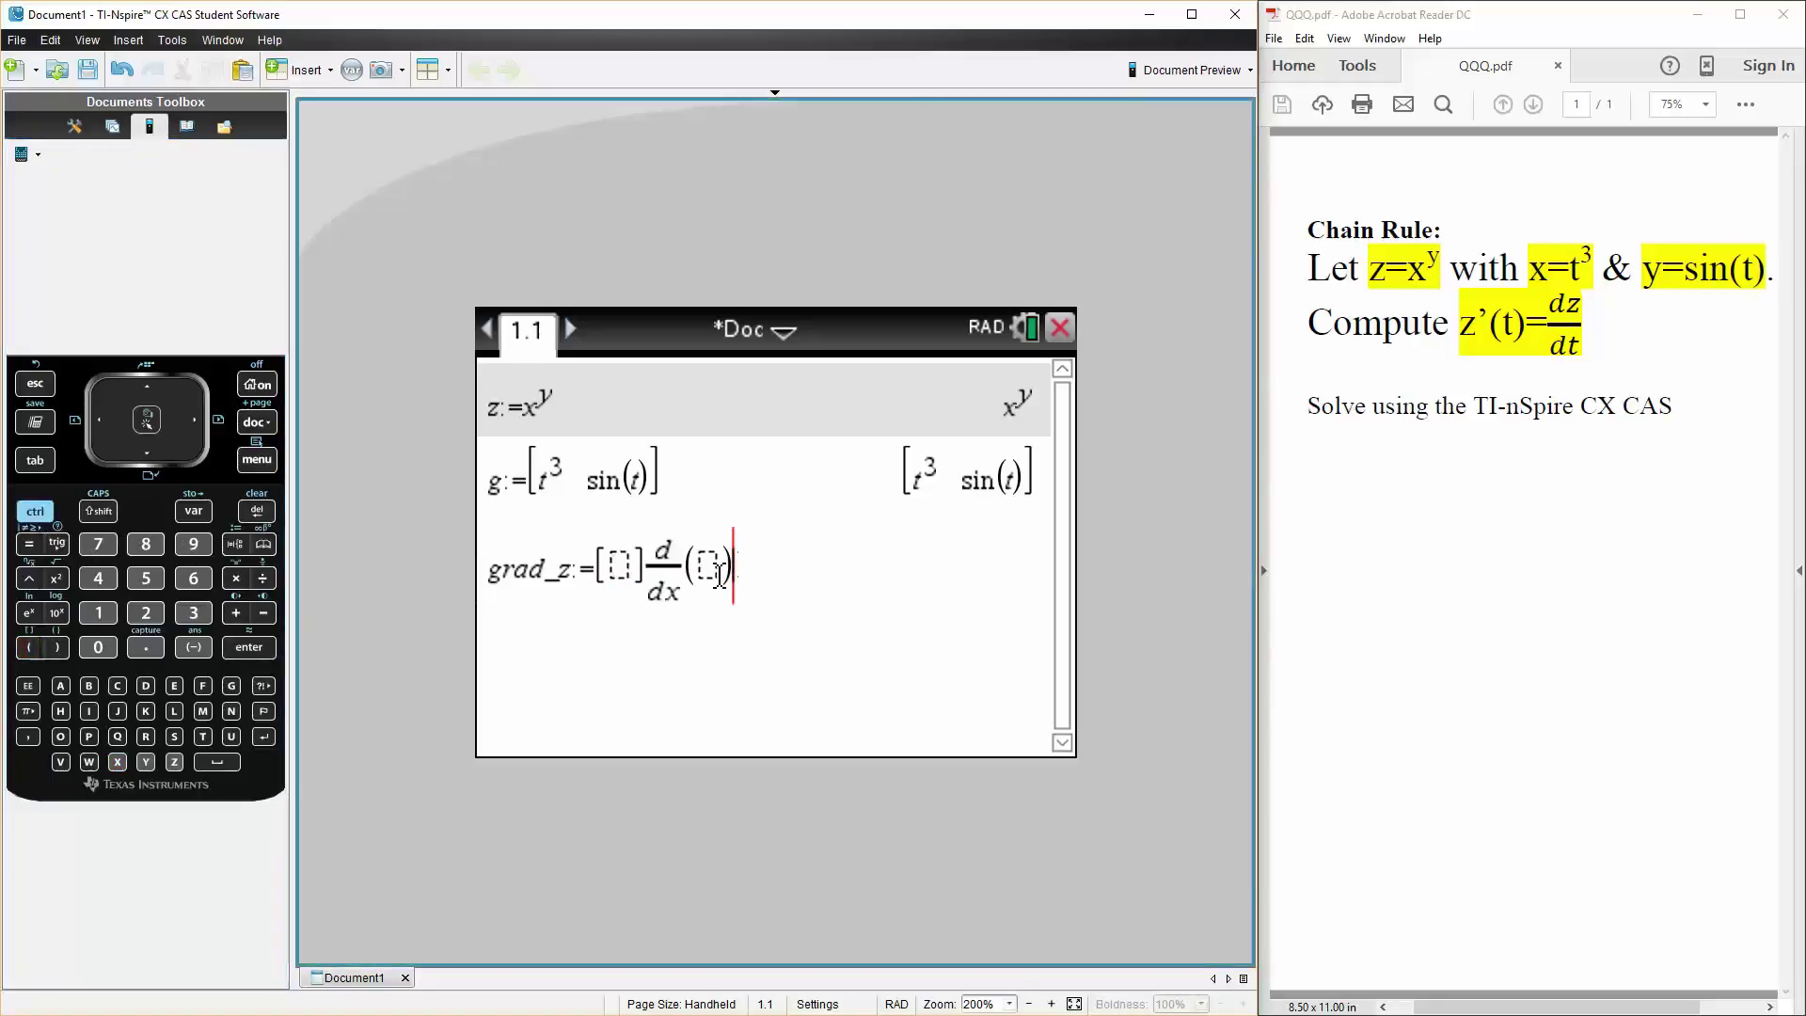
key("shift+Left")
key("ctrl+c")
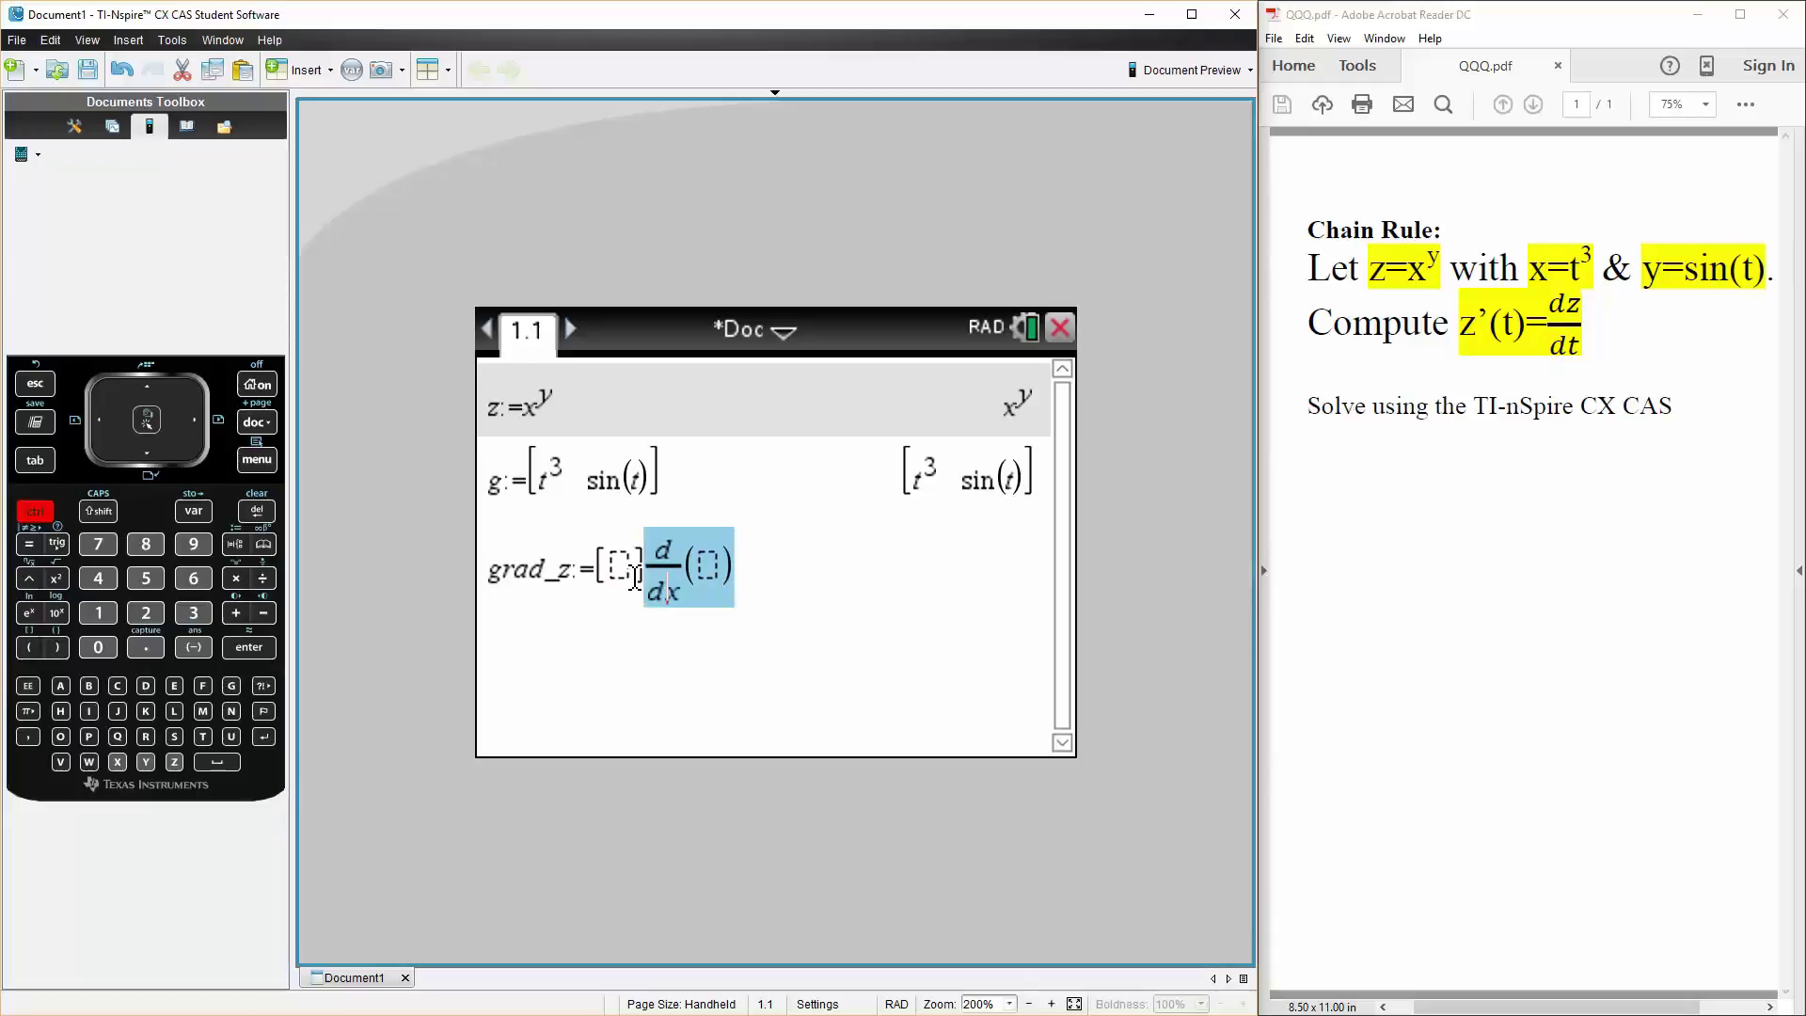
key("Left")
key("Left")
key("ctrl+v")
left_click(793, 569)
key("shift+Left")
key("BackSpace")
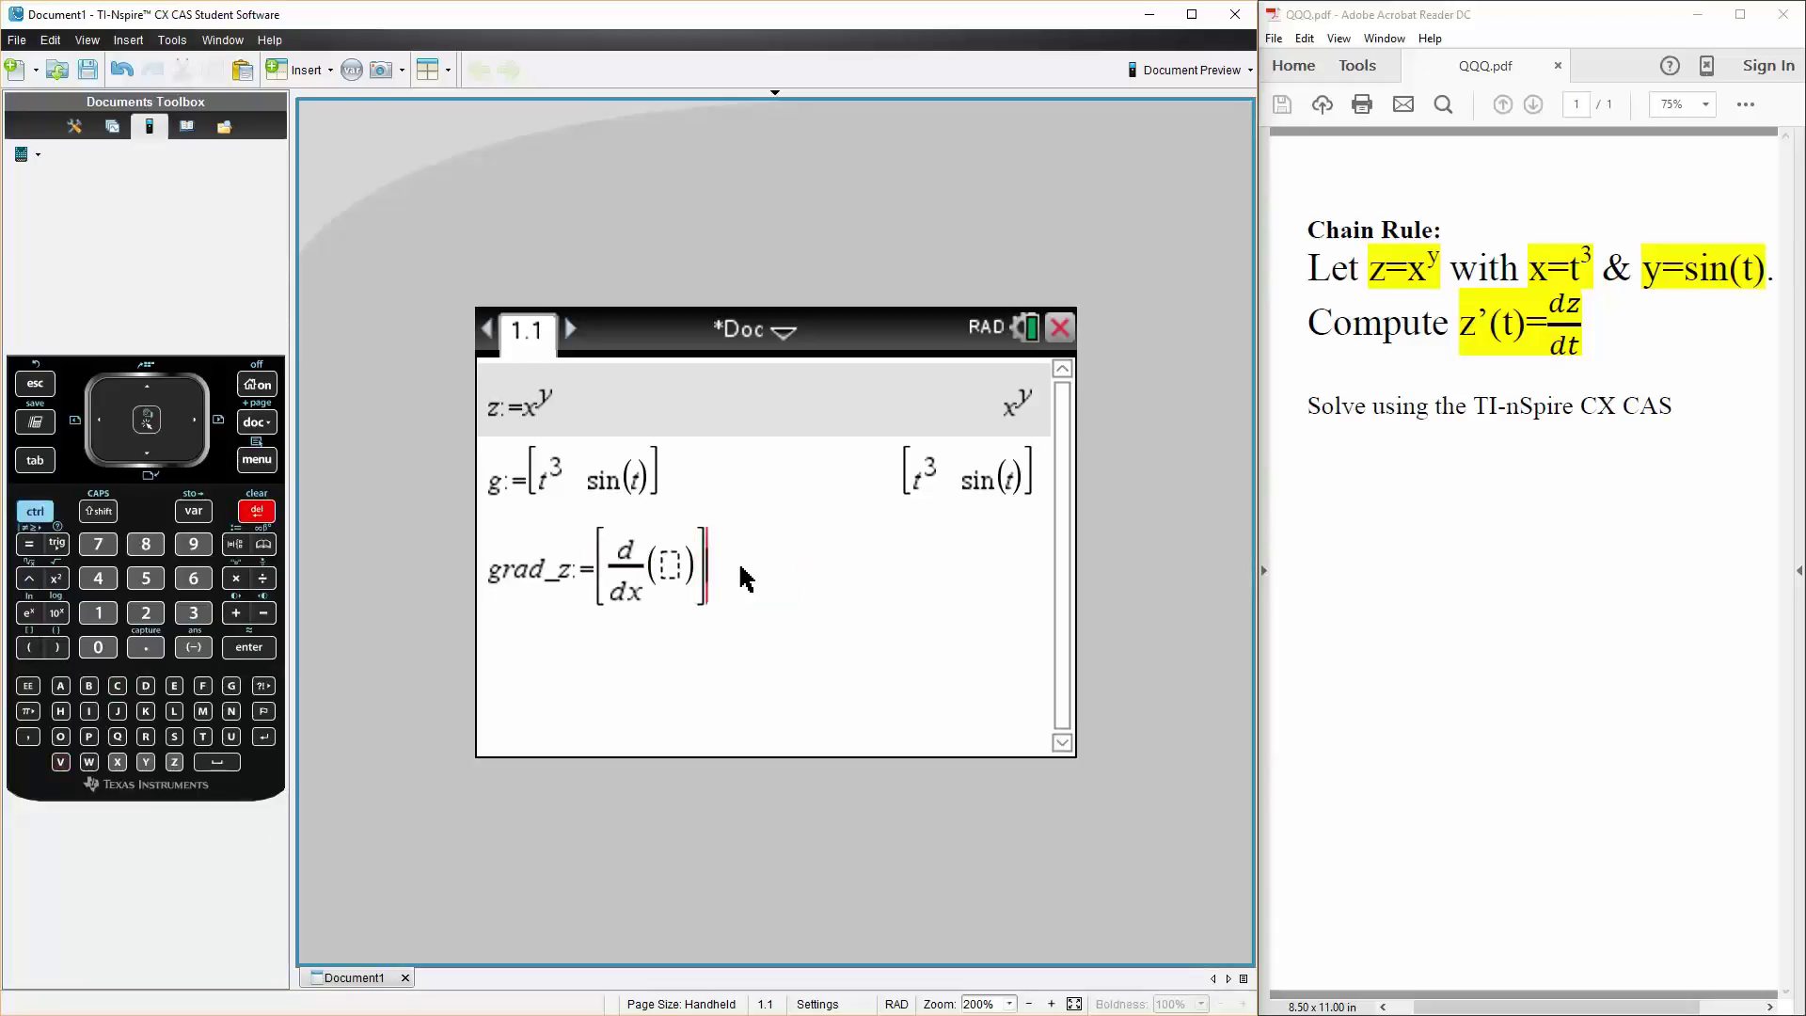
left_click(661, 569)
type("z")
Add d/dy(z) as the second component and evaluate grad_z to [x^(y−1)·y ln(x)·x^y]
left_click_drag(602, 567, 690, 558)
left_click(692, 595)
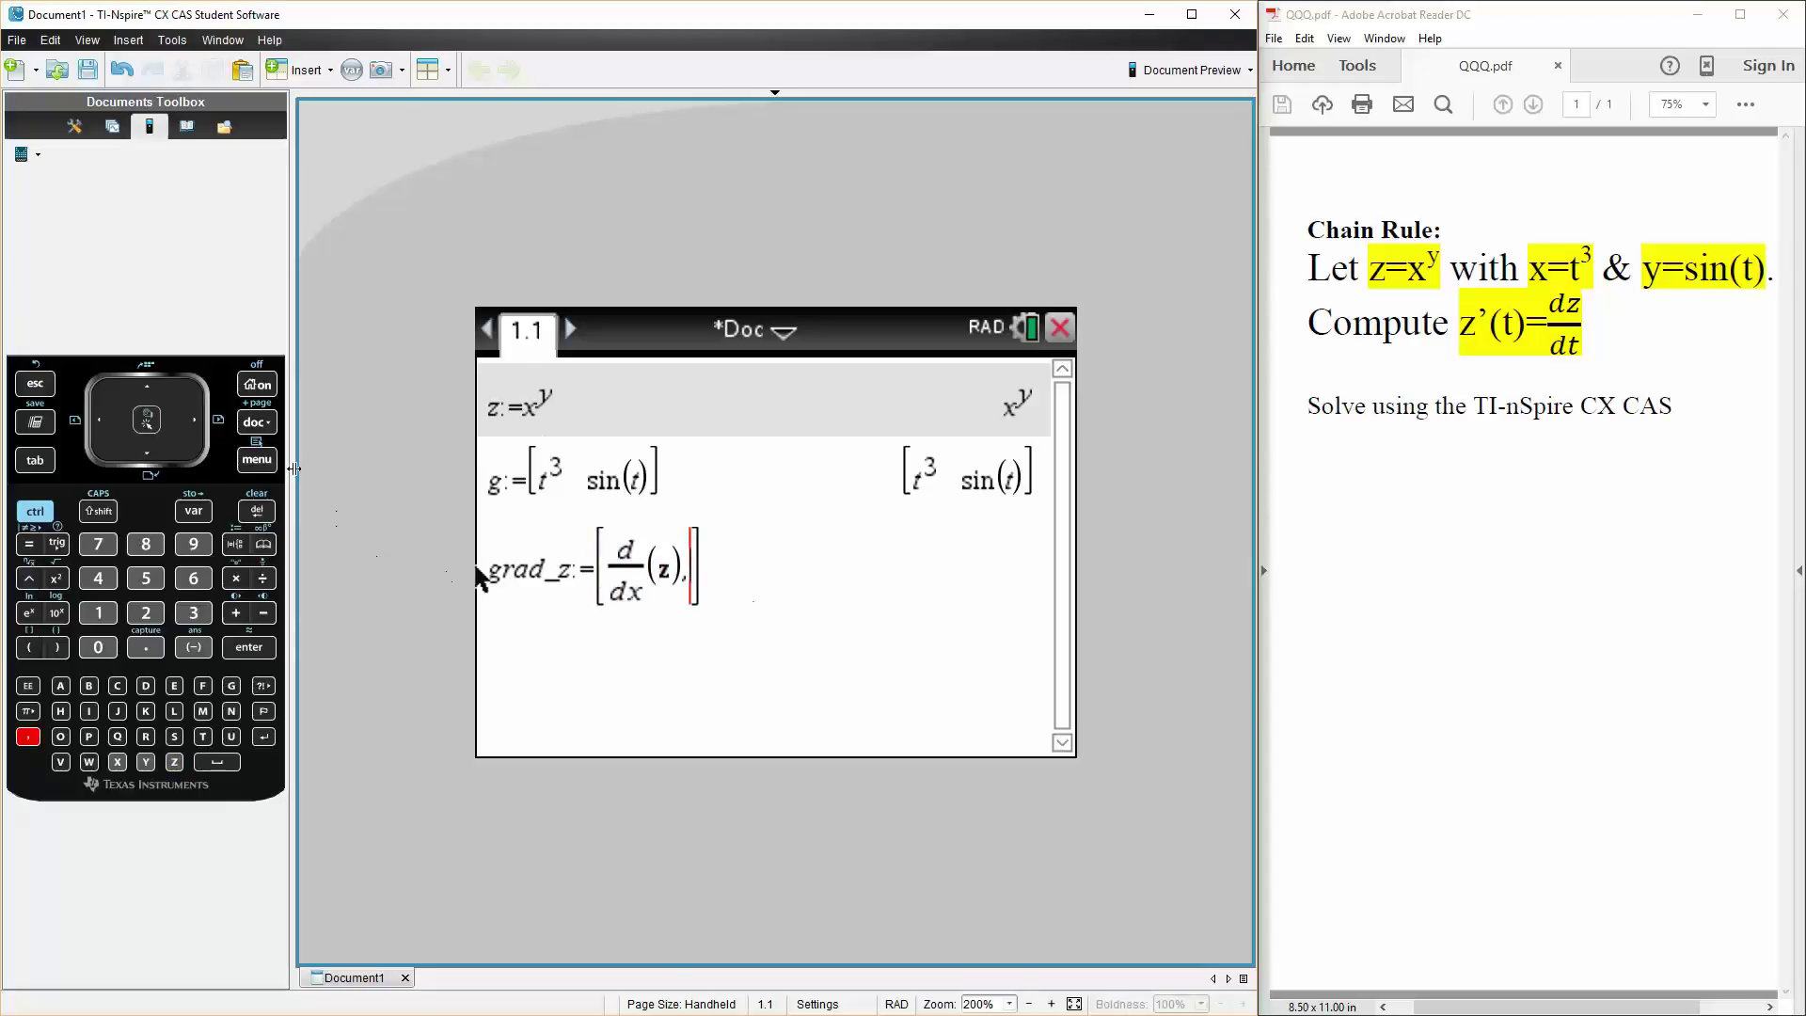
key("ctrl+m")
mouse_move(646, 442)
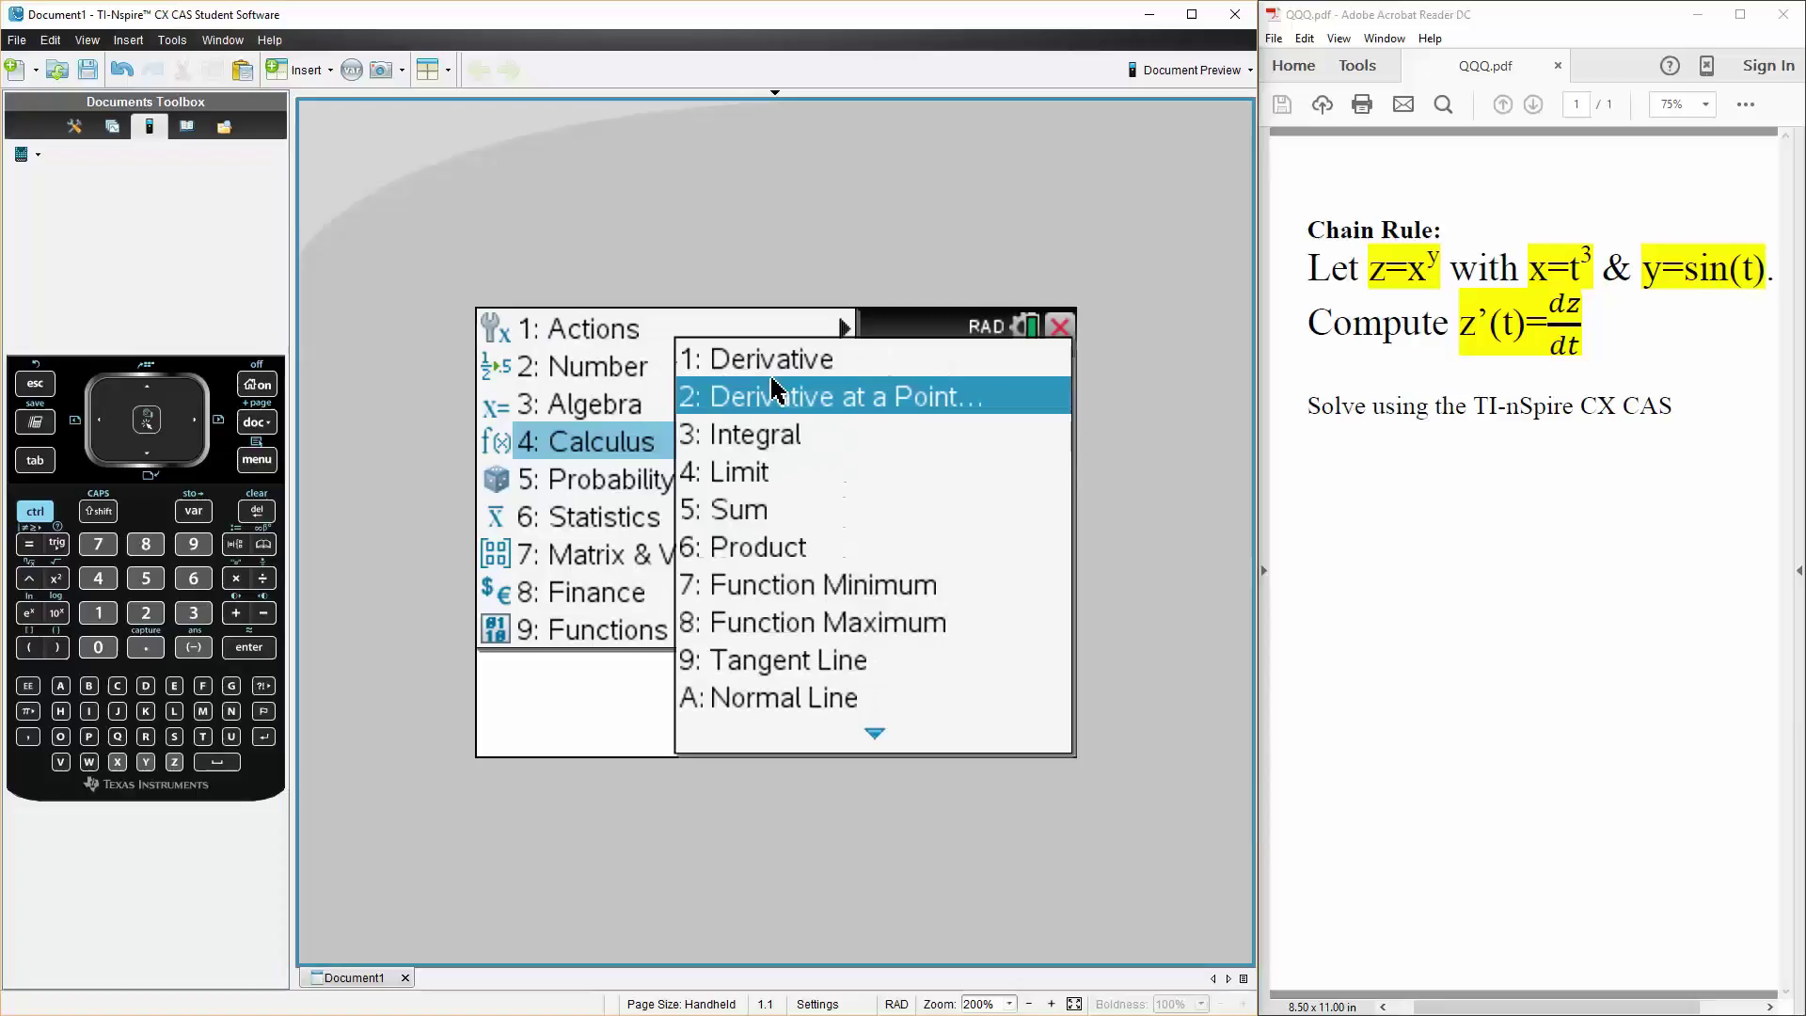
left_click(773, 361)
type("y")
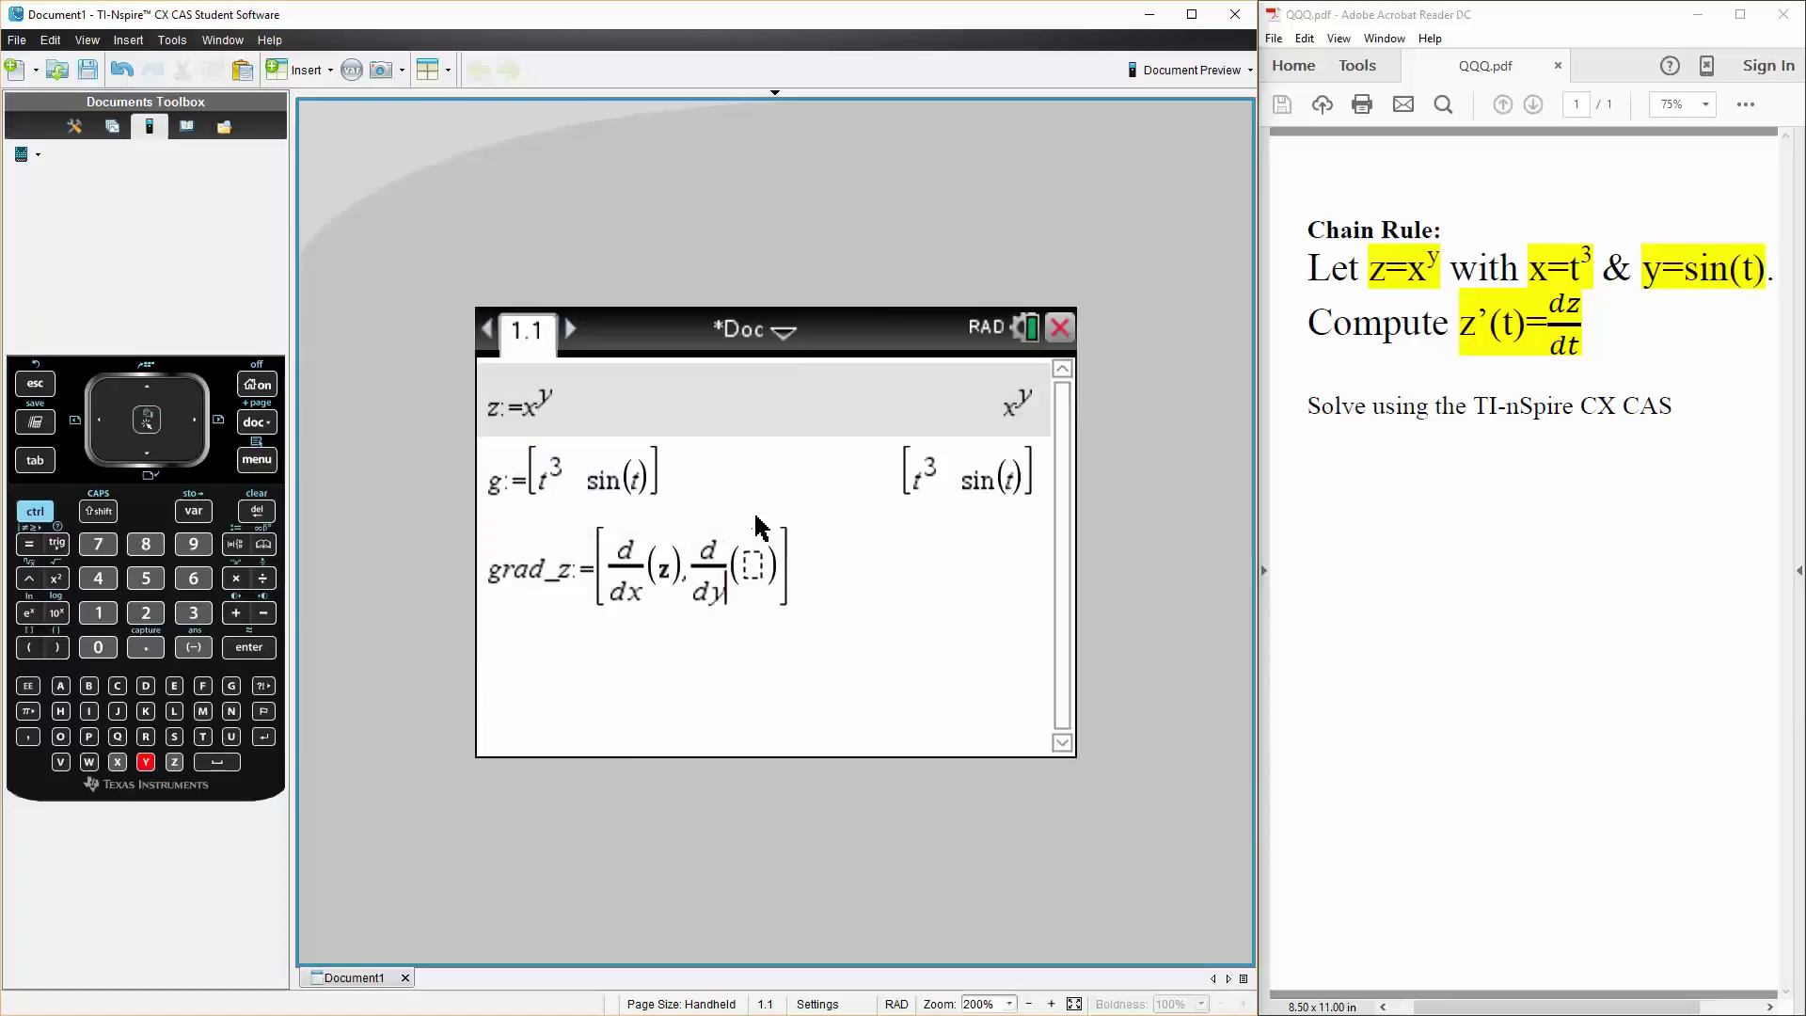
key("Right")
type("z")
key("Return")
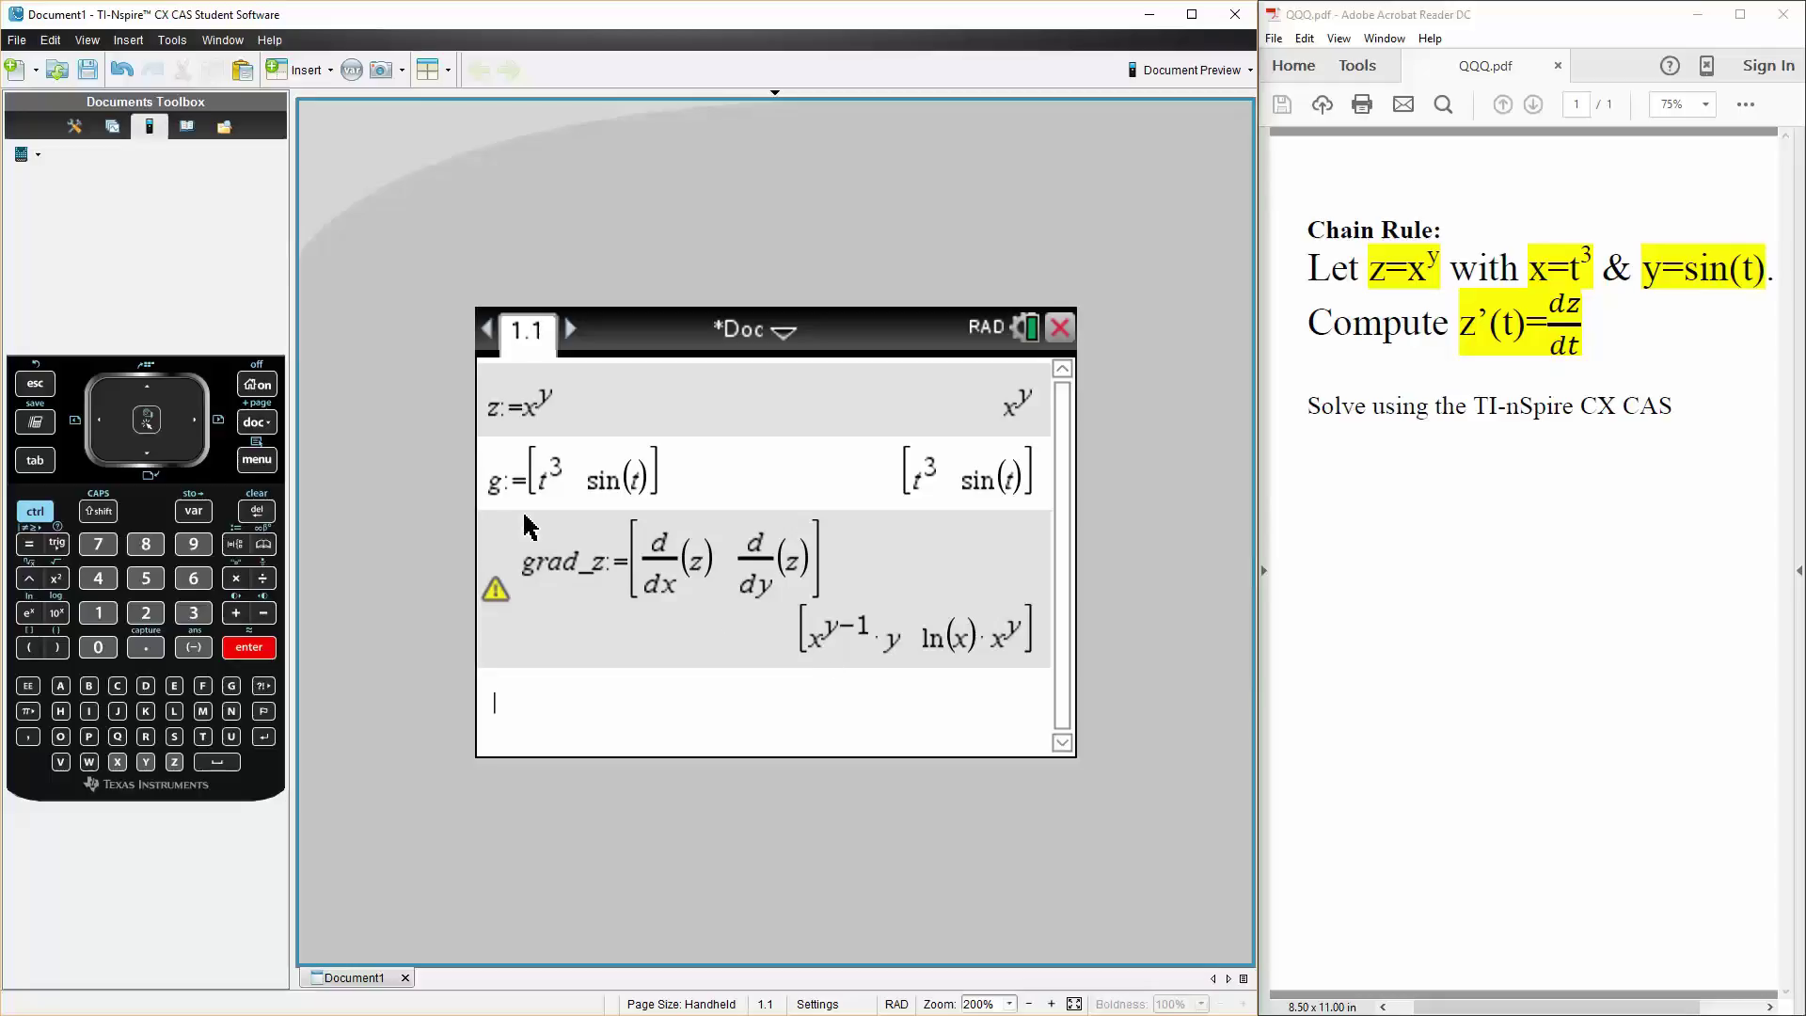
Define dg:=d/dt(g) with the derivative template and evaluate it to [3·t² cos(t)]
type("dg")
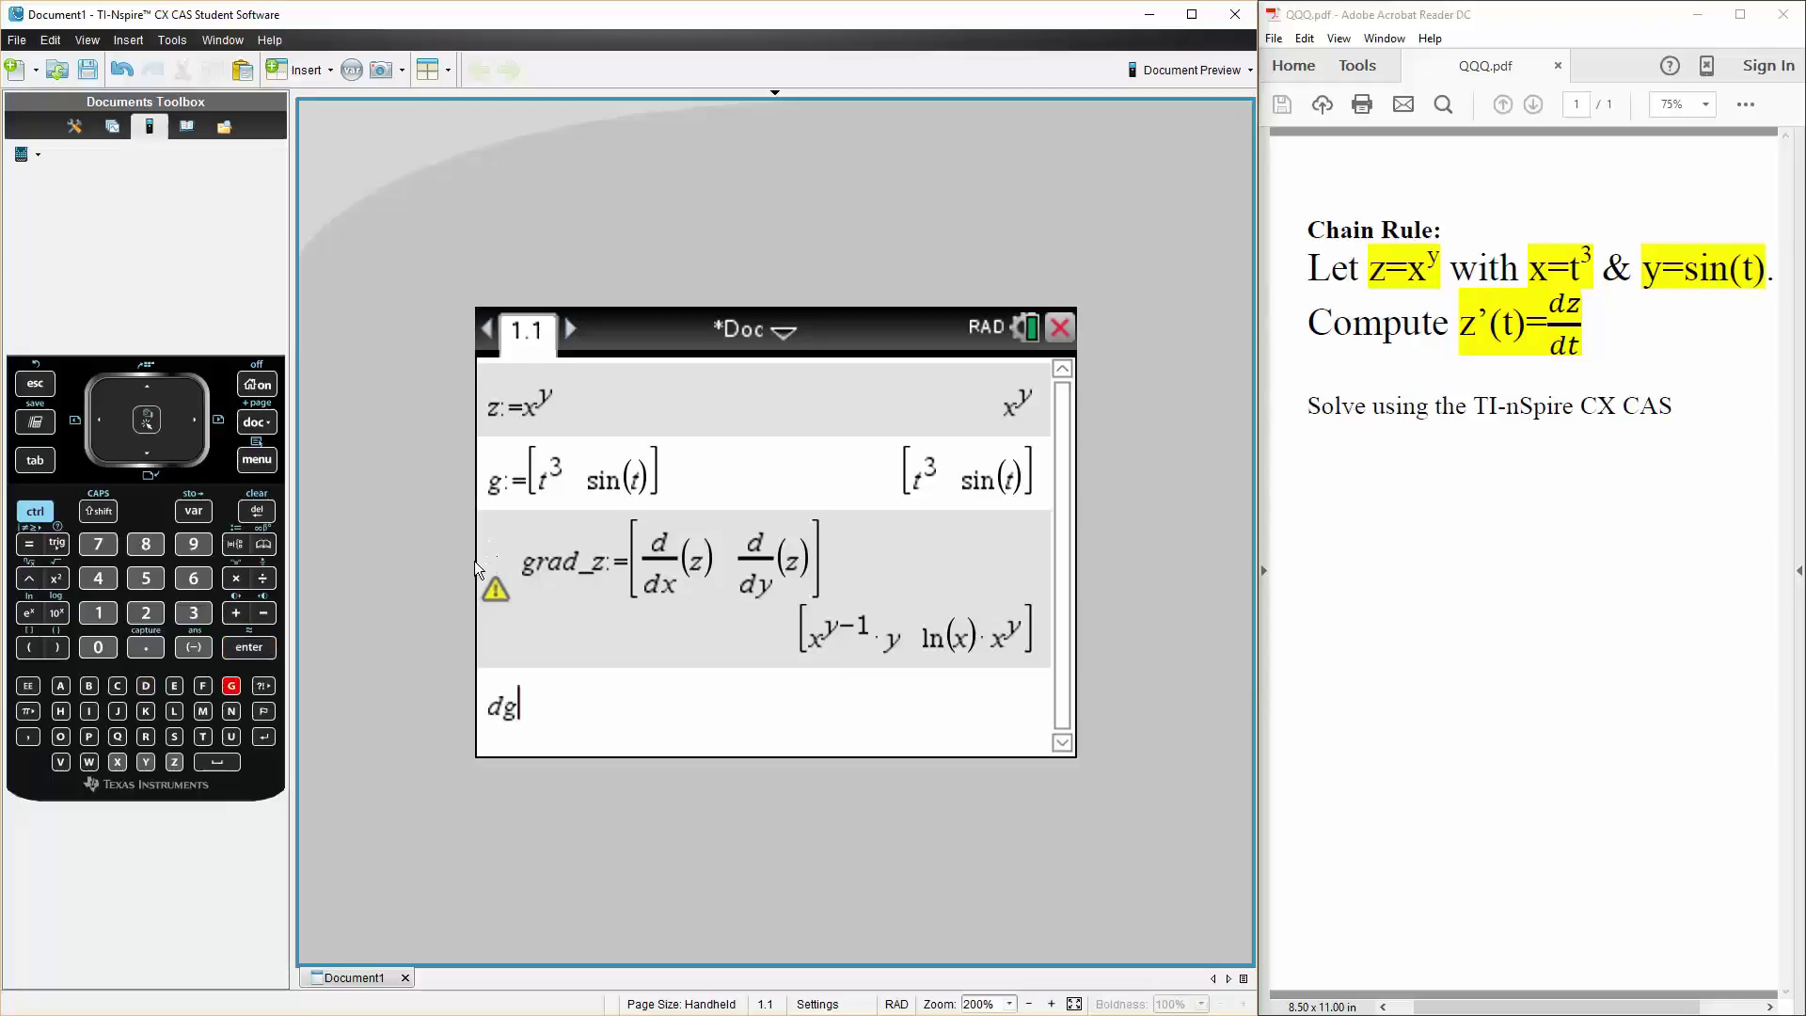
left_click(51, 509)
left_click(236, 545)
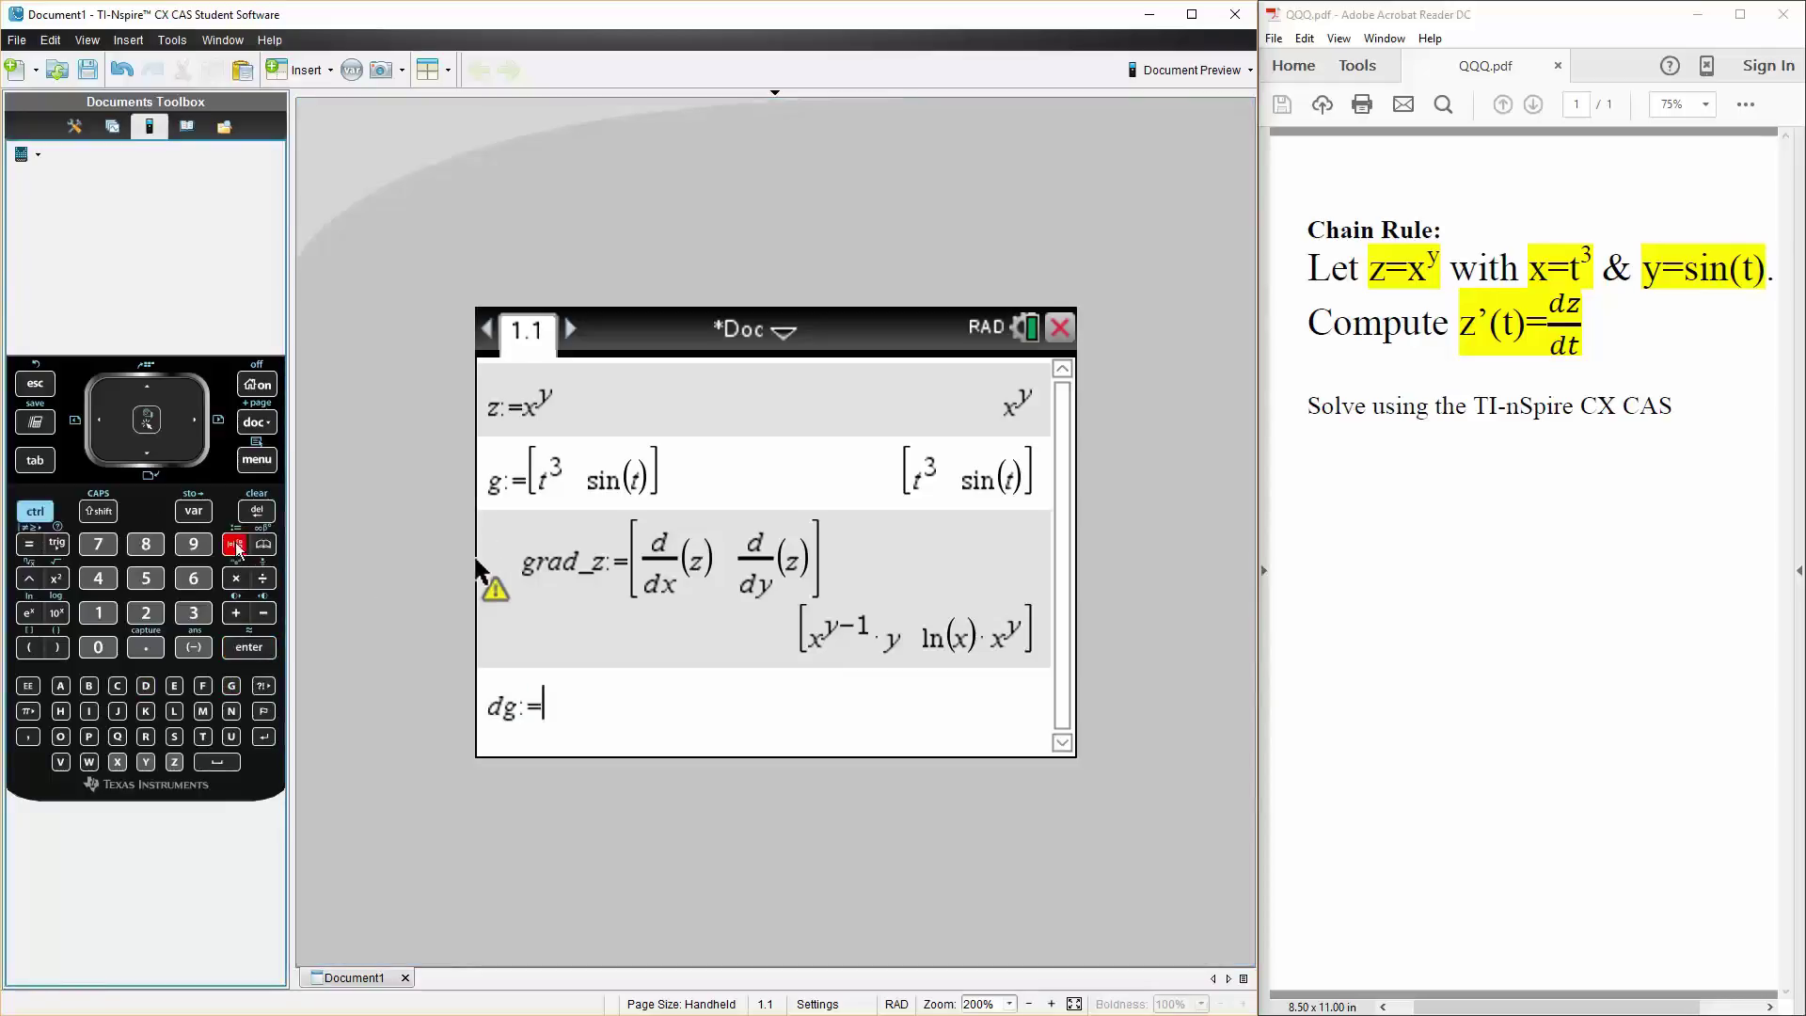
left_click(256, 459)
left_click(592, 445)
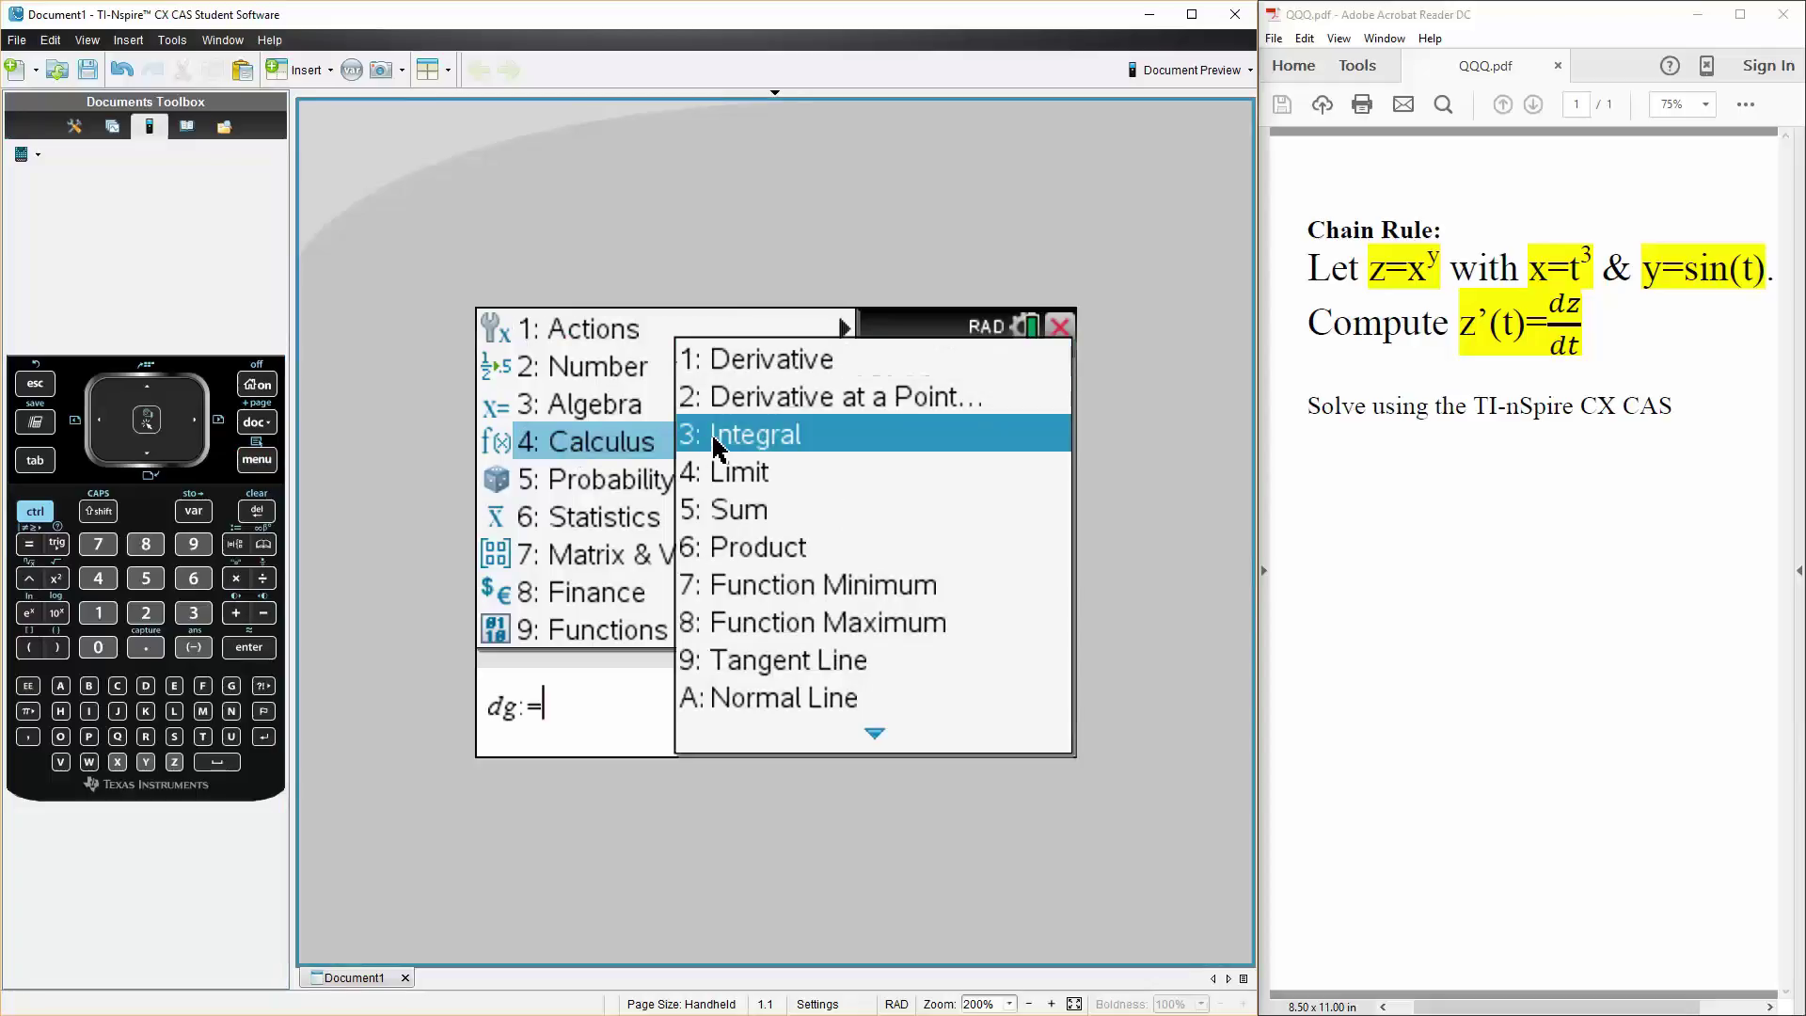
left_click(743, 360)
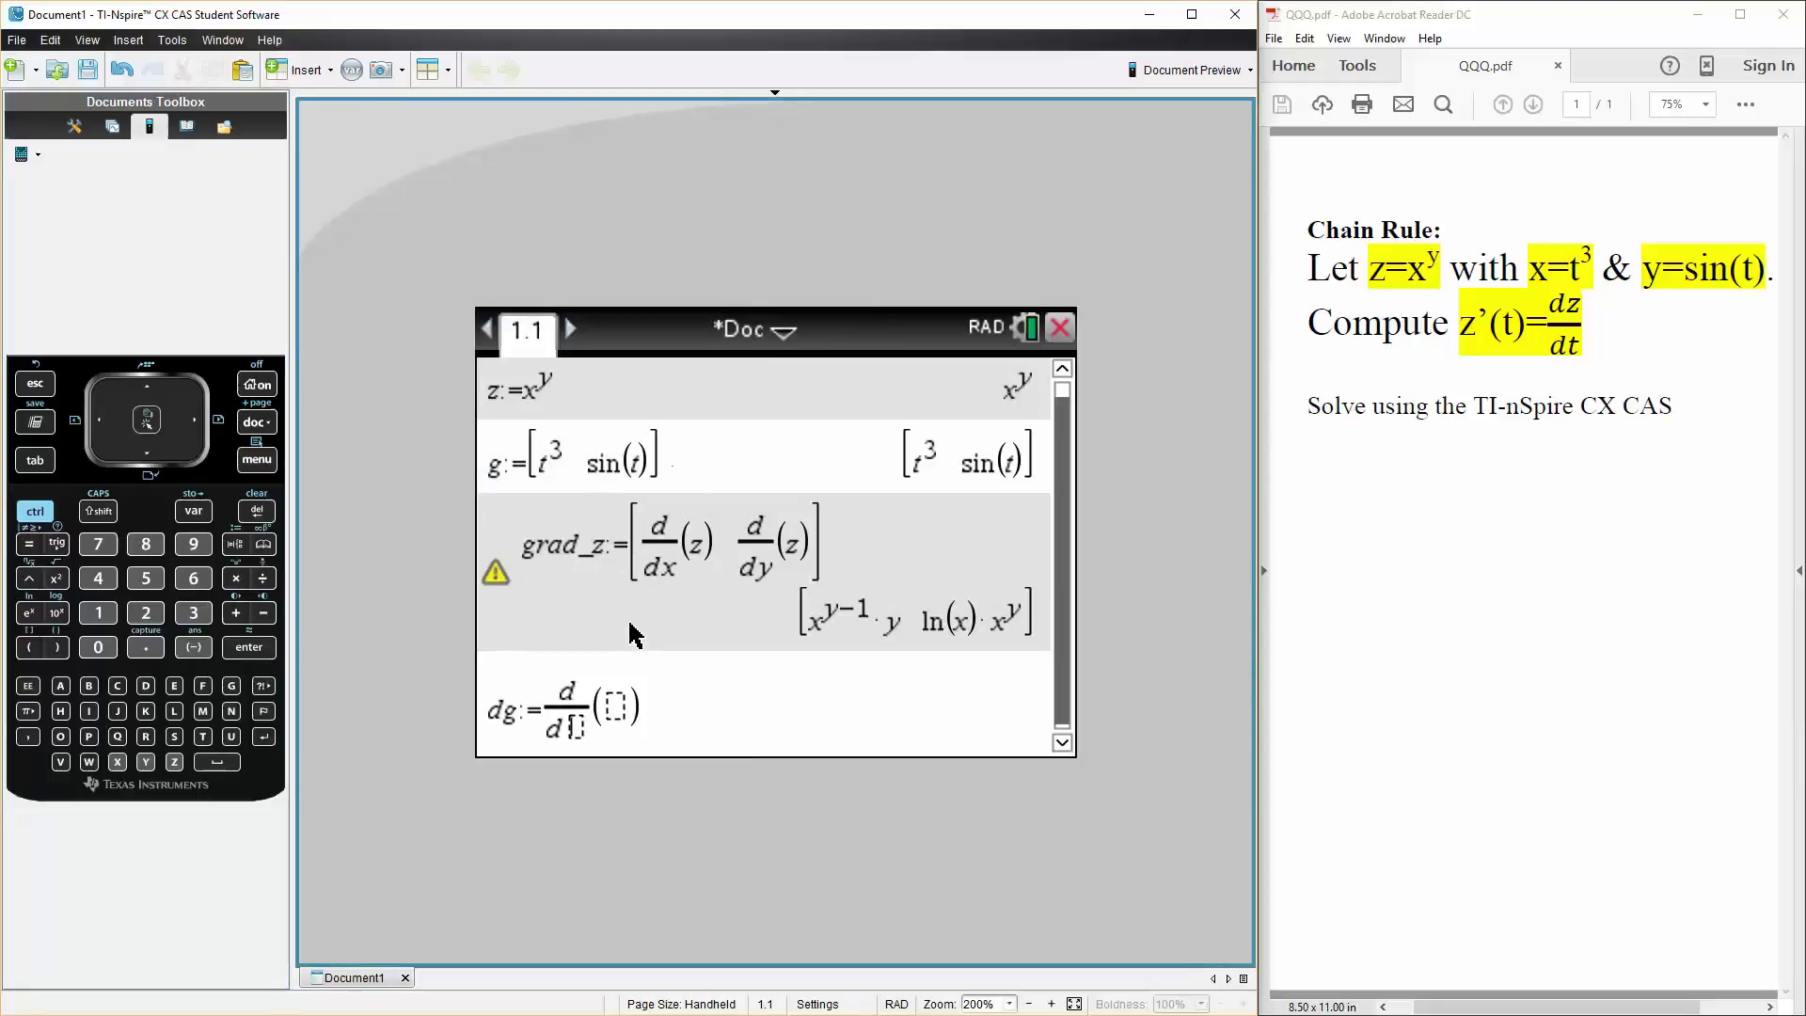
type("t")
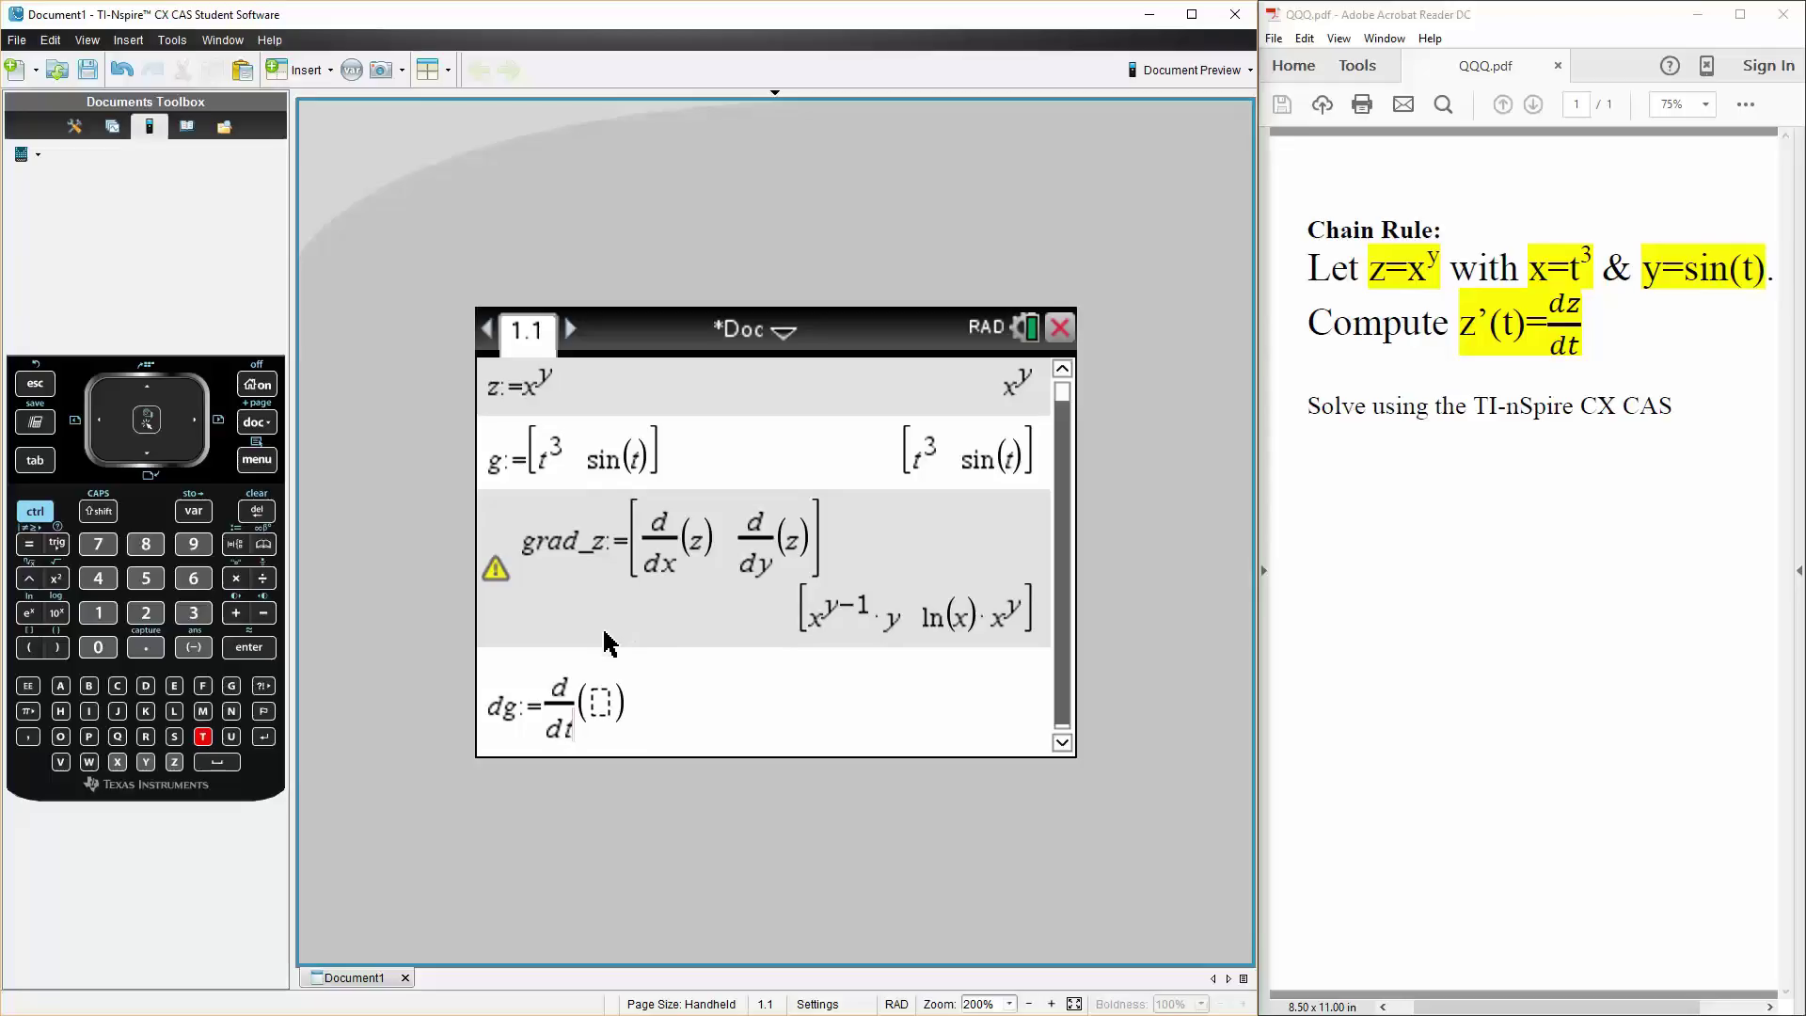
key("Tab")
type("g")
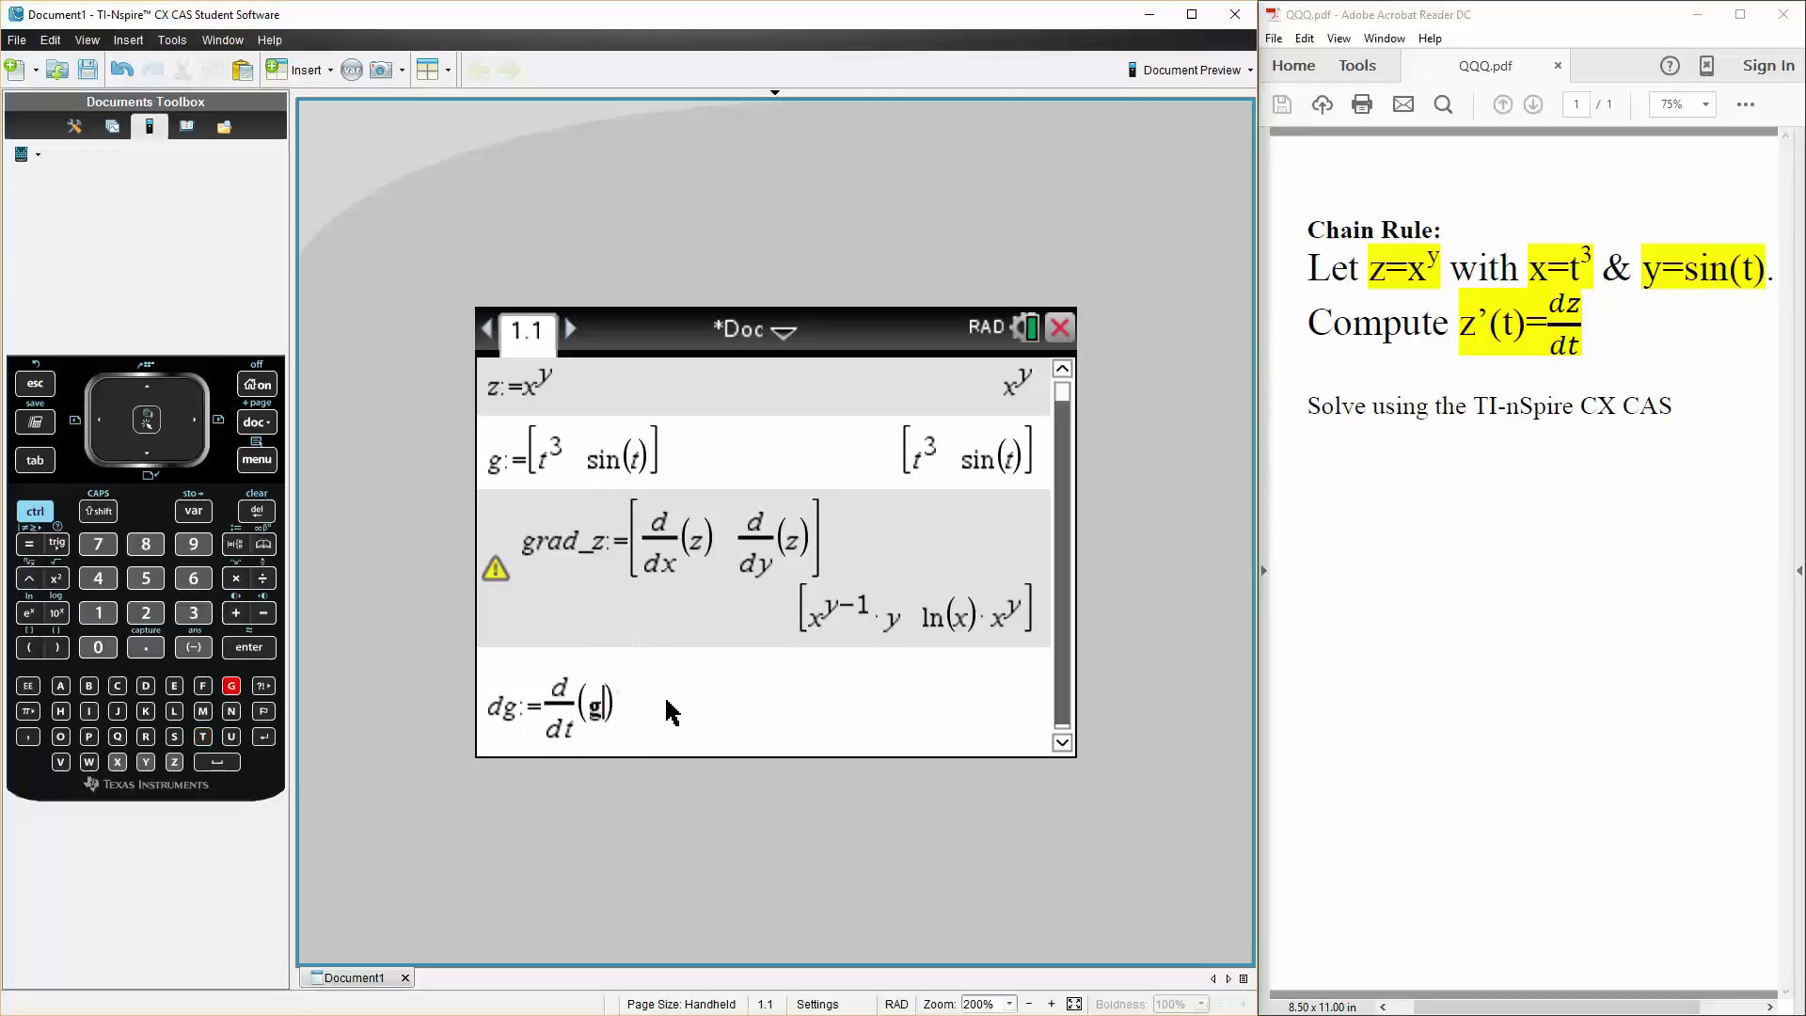
key("Return")
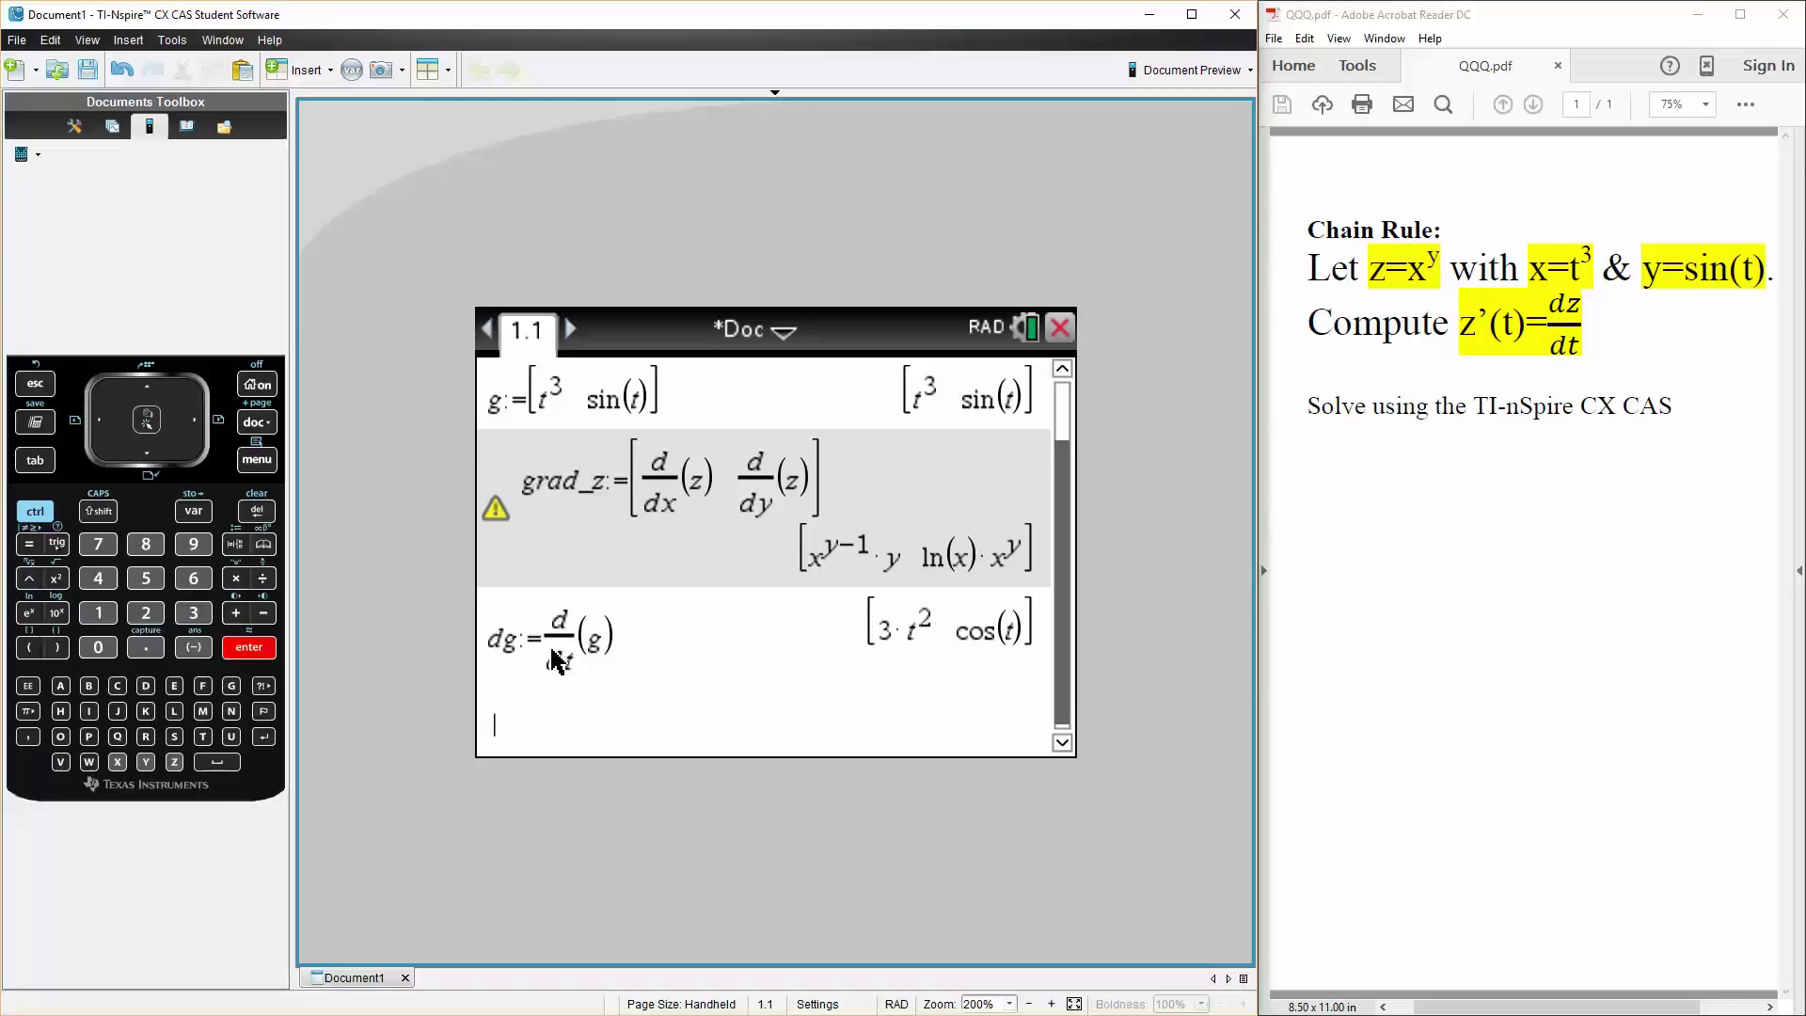
Evaluate dotP(grad_z,dg), giving cos(t)·ln(x)·x^y + 3·t²·x^y·y/x
left_click(268, 467)
left_click(509, 449)
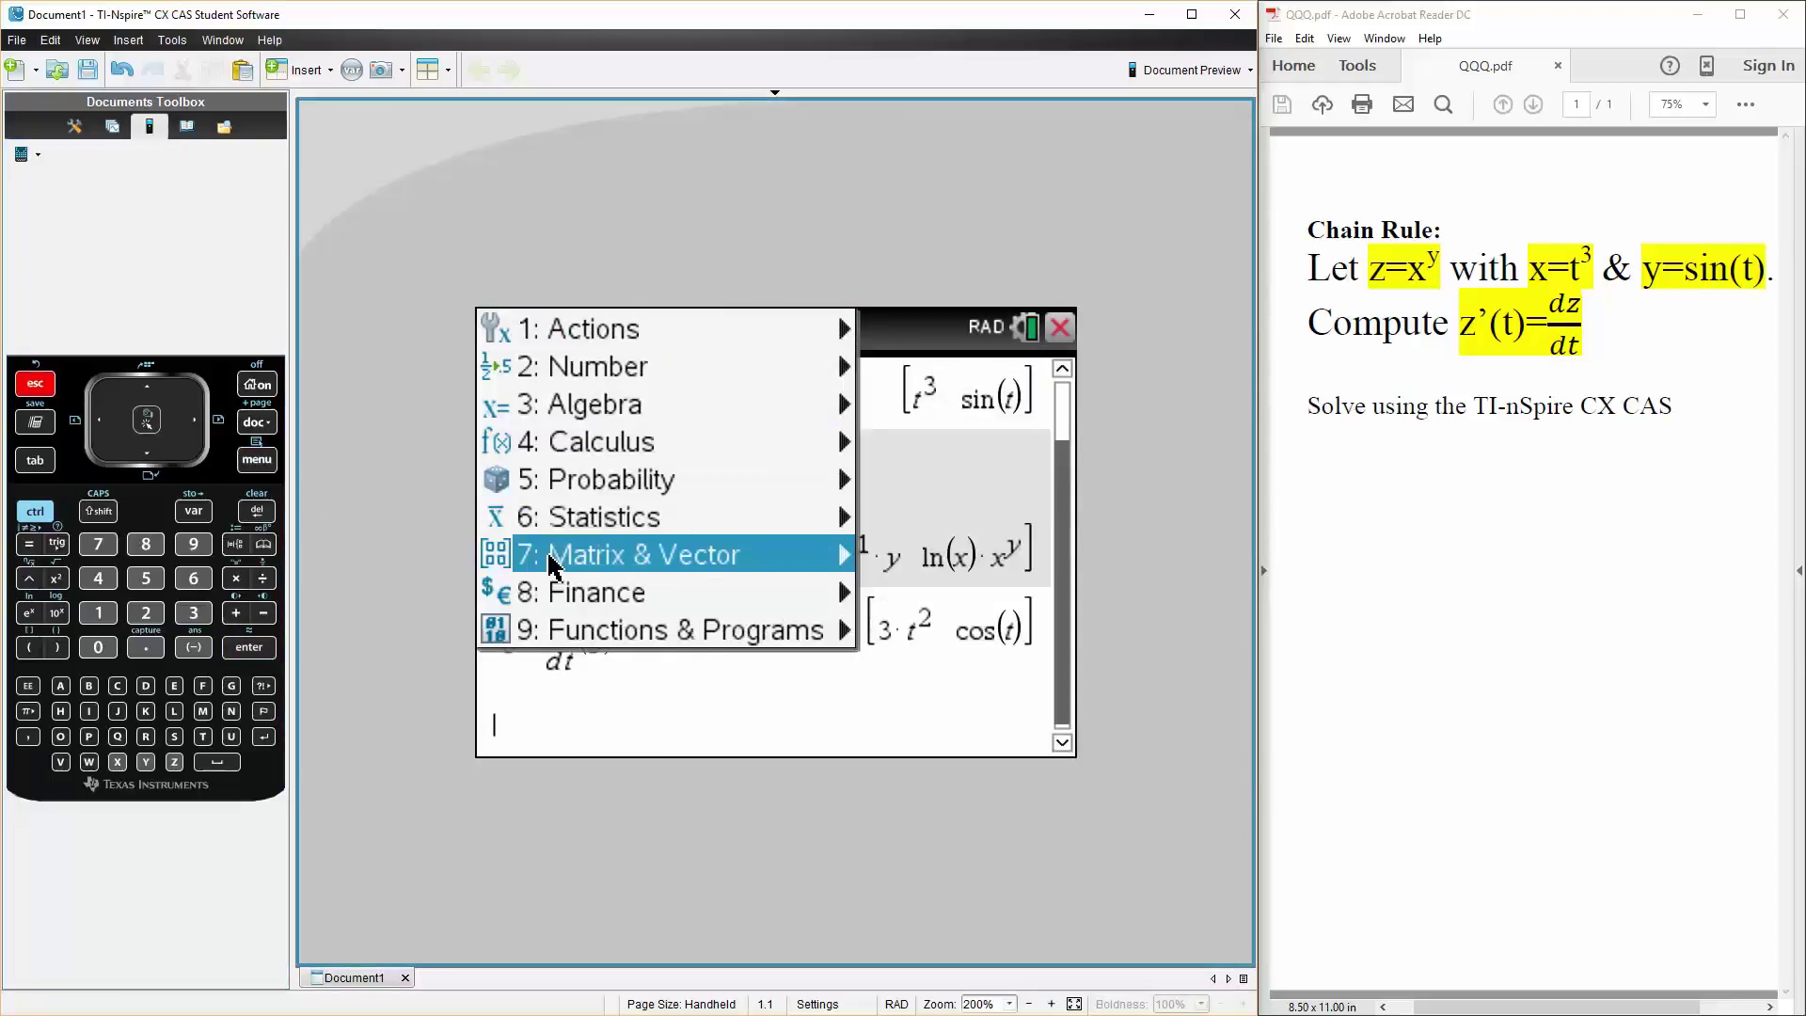
mouse_move(552, 560)
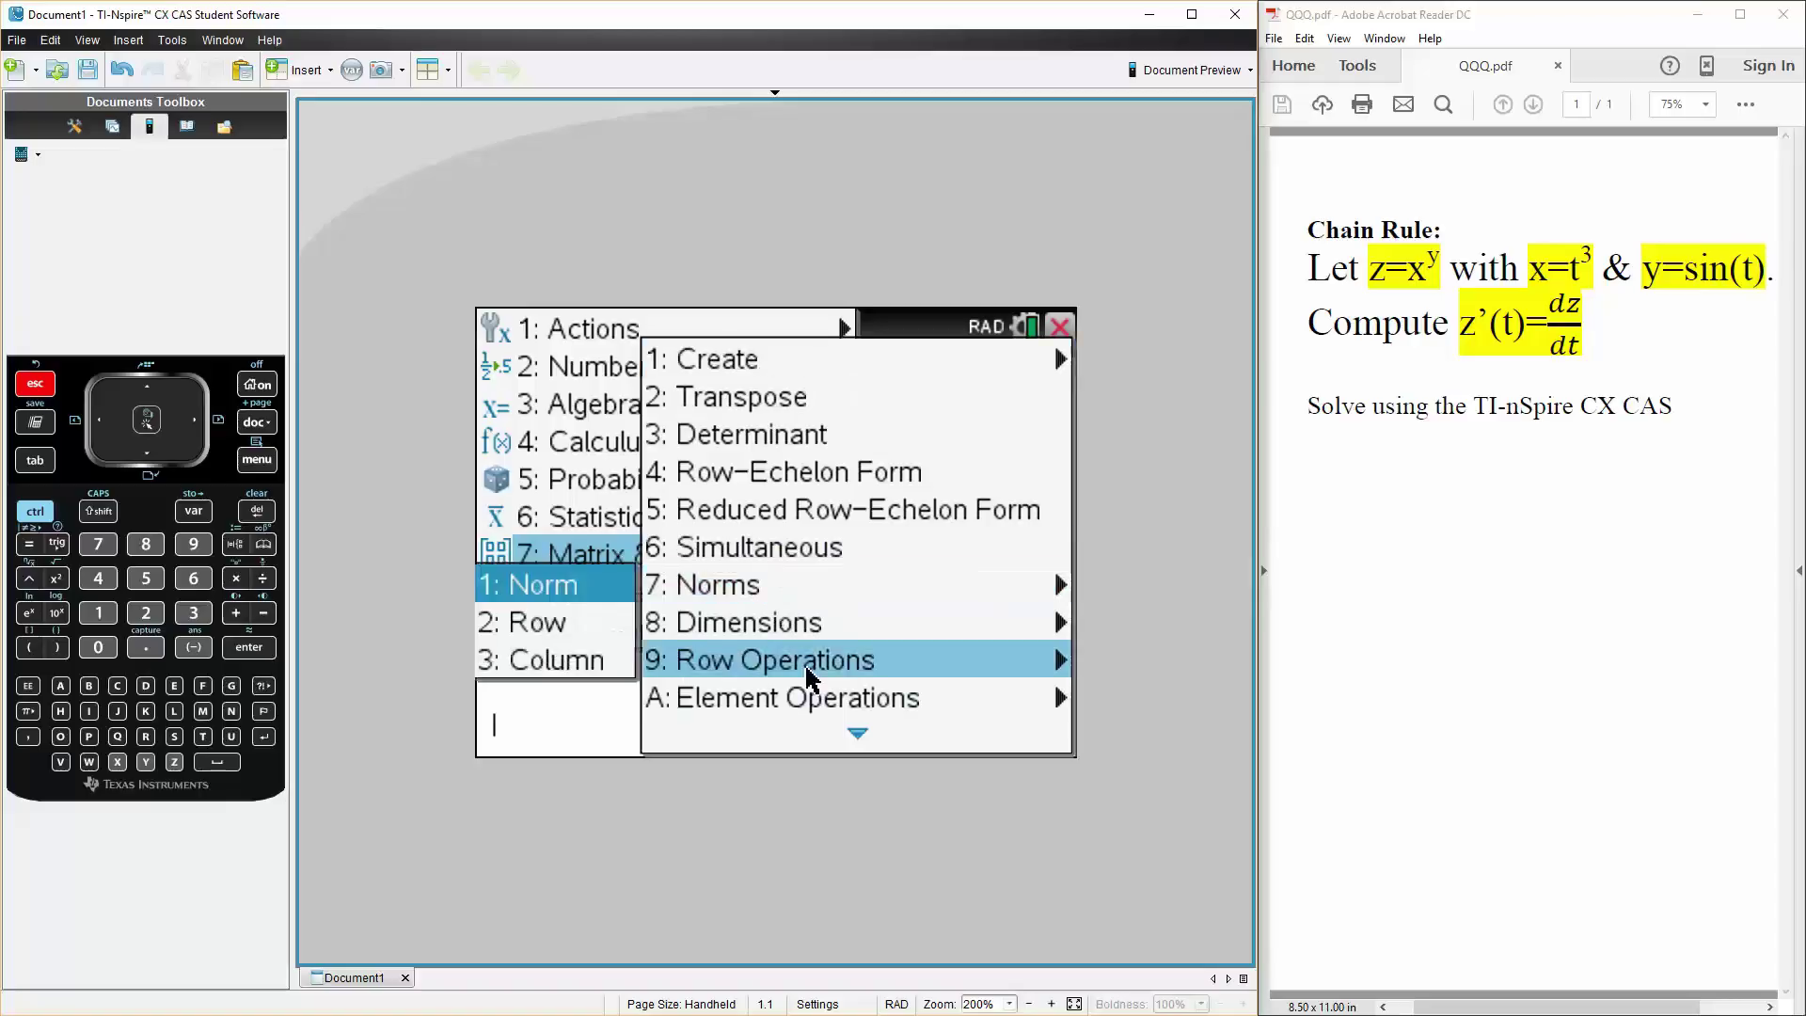
mouse_move(845, 738)
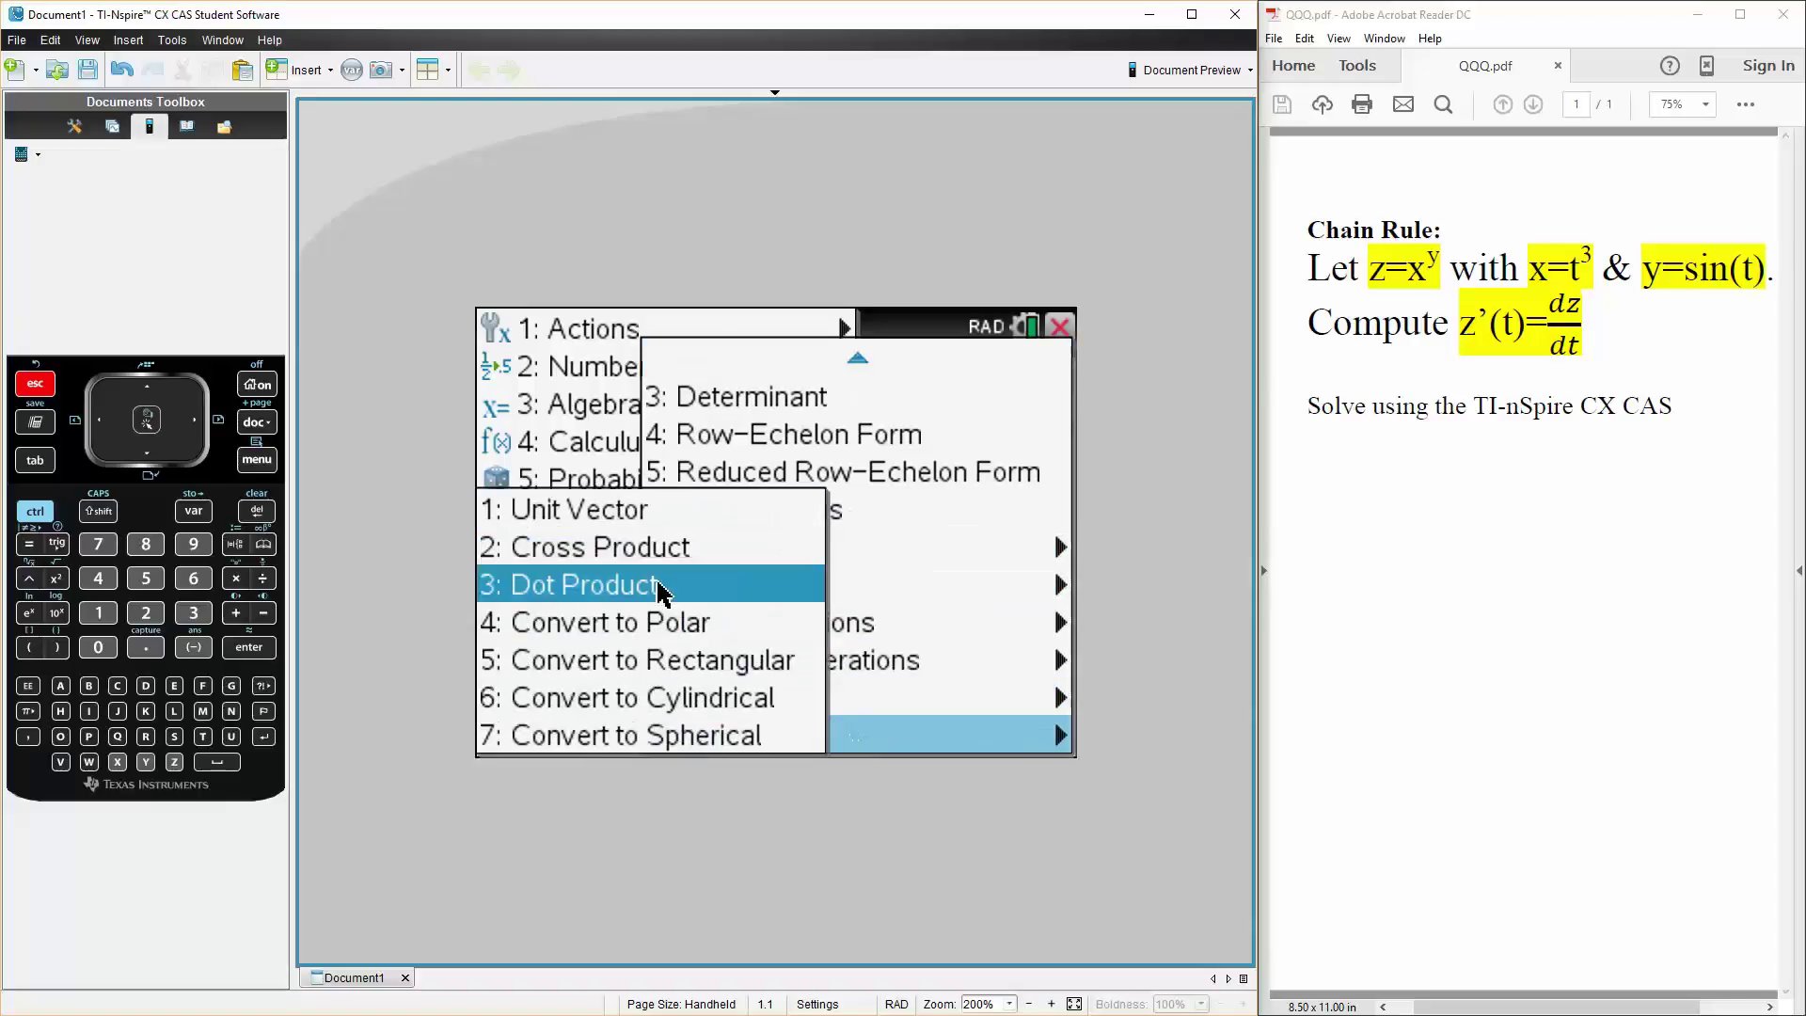
left_click(555, 585)
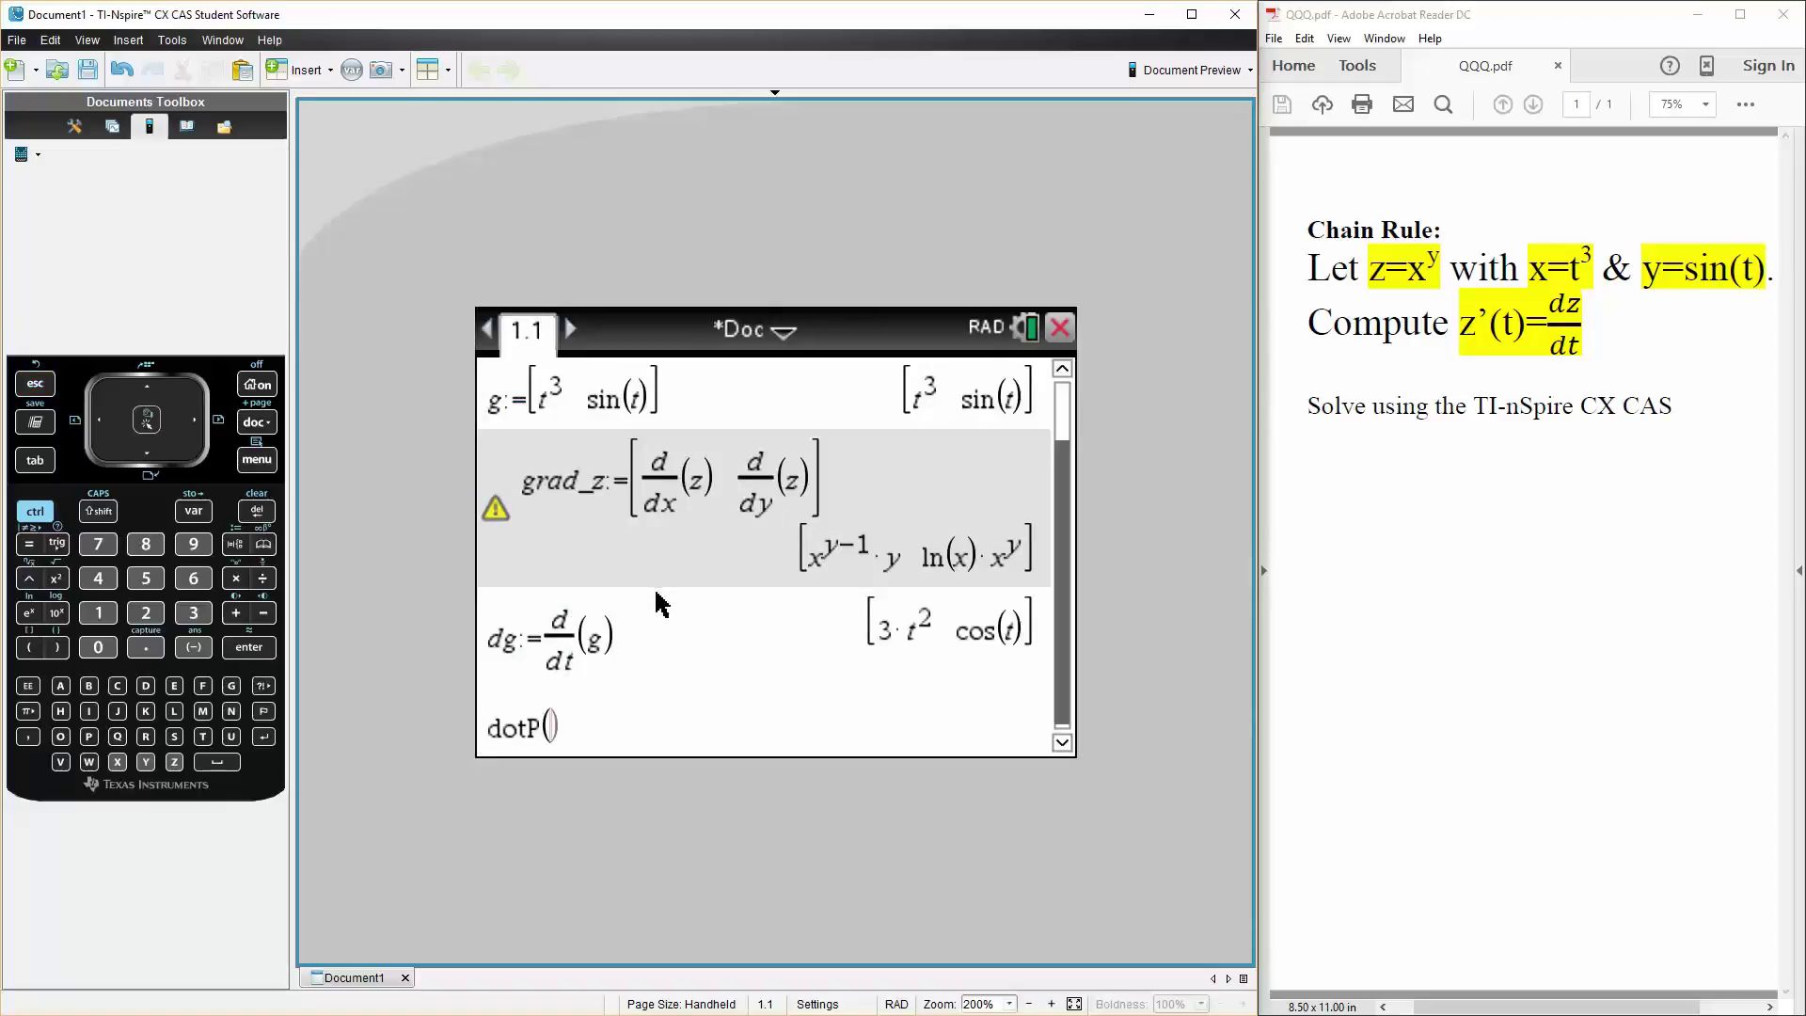
type("grad")
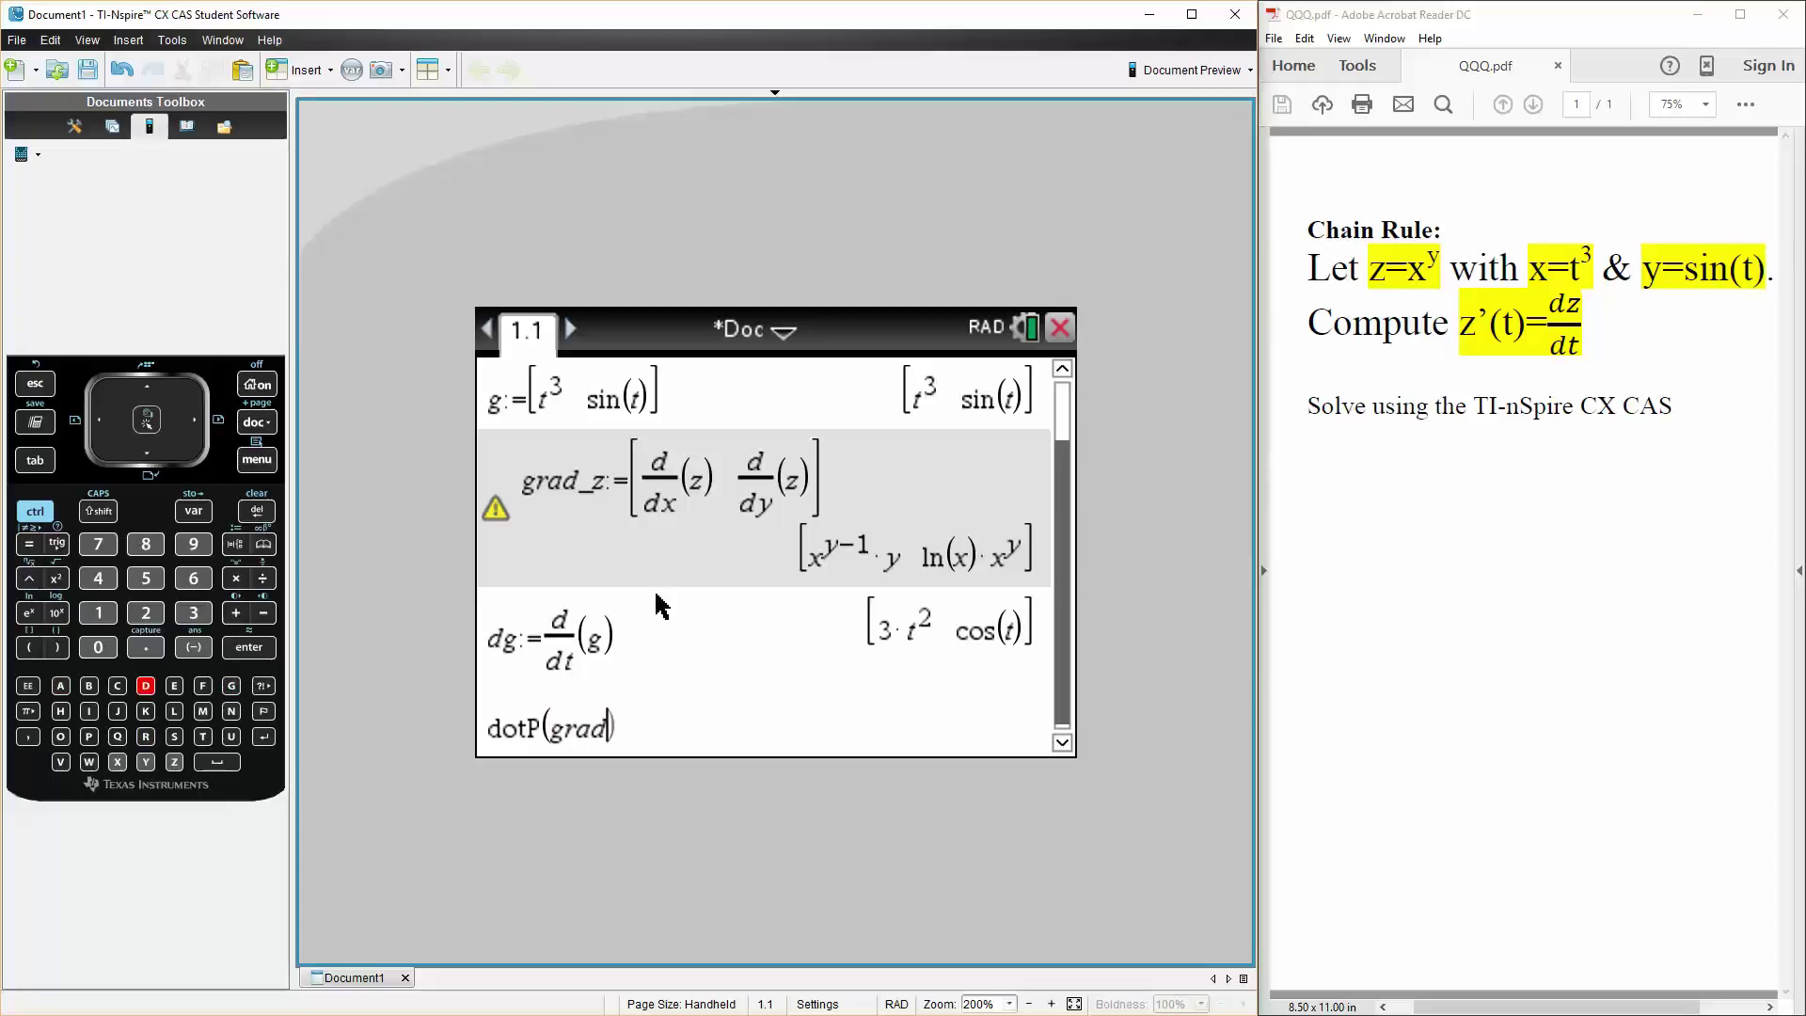
left_click(38, 512)
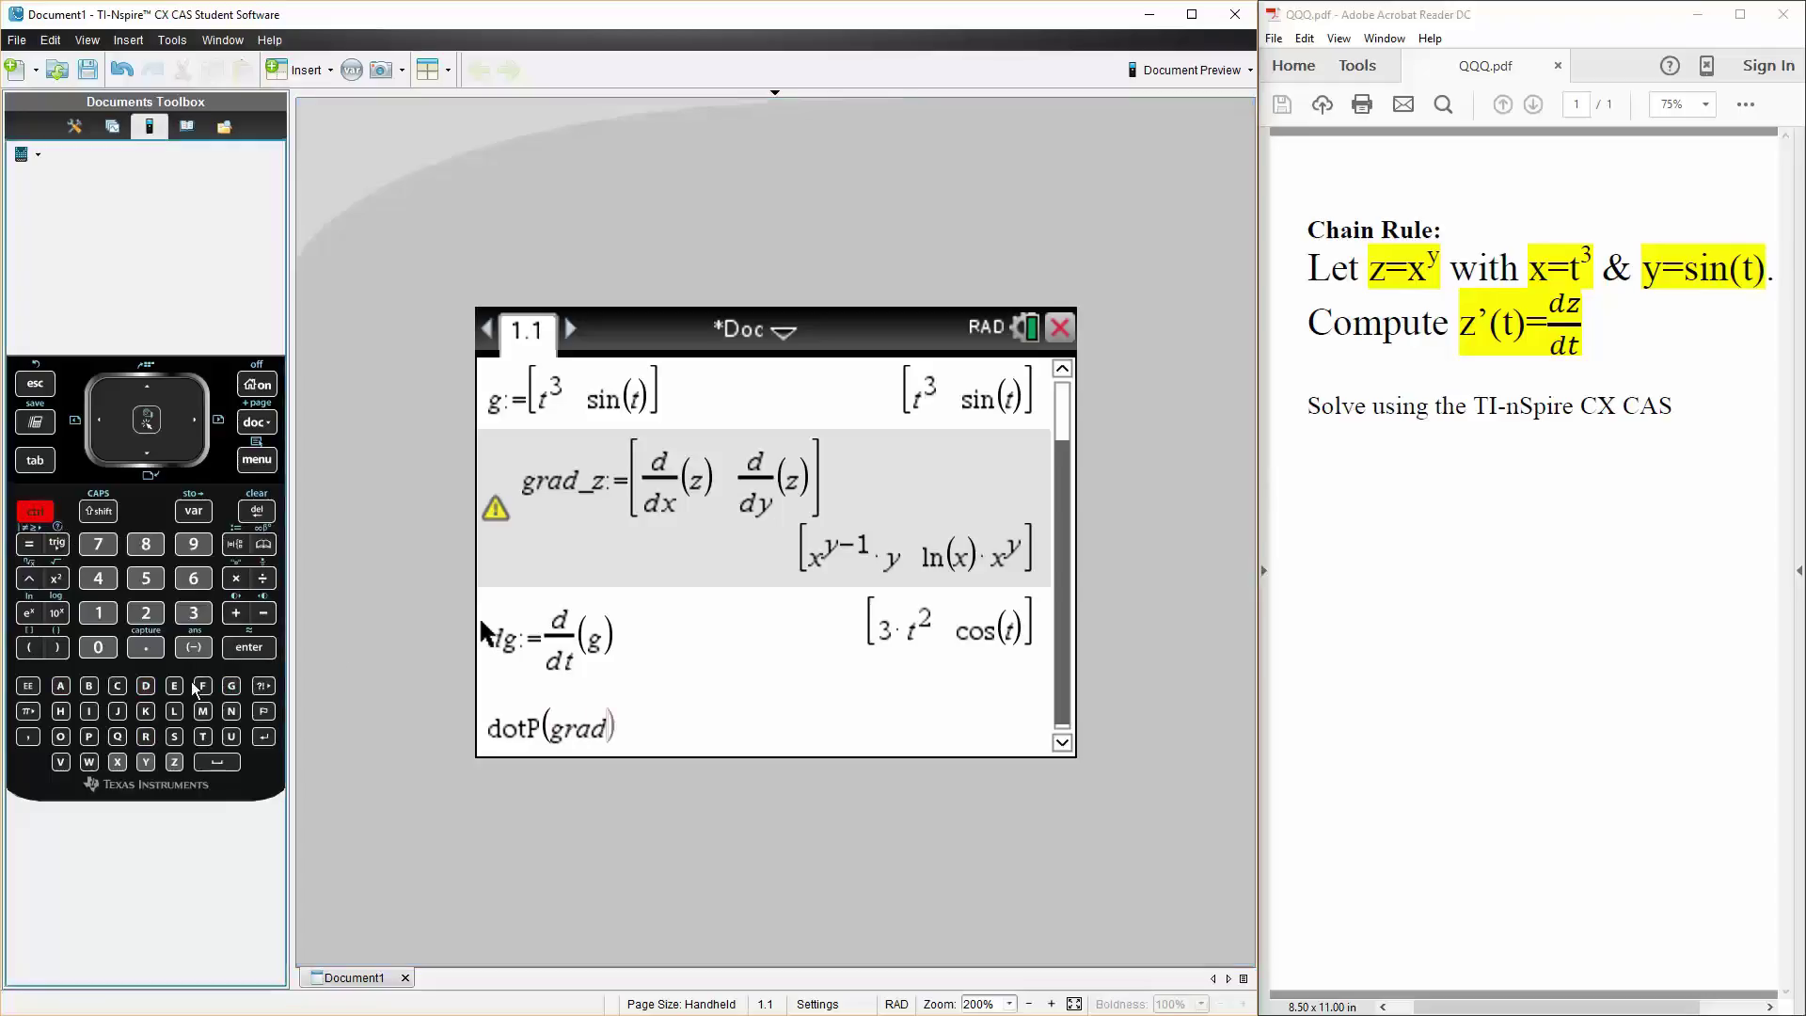
left_click(216, 761)
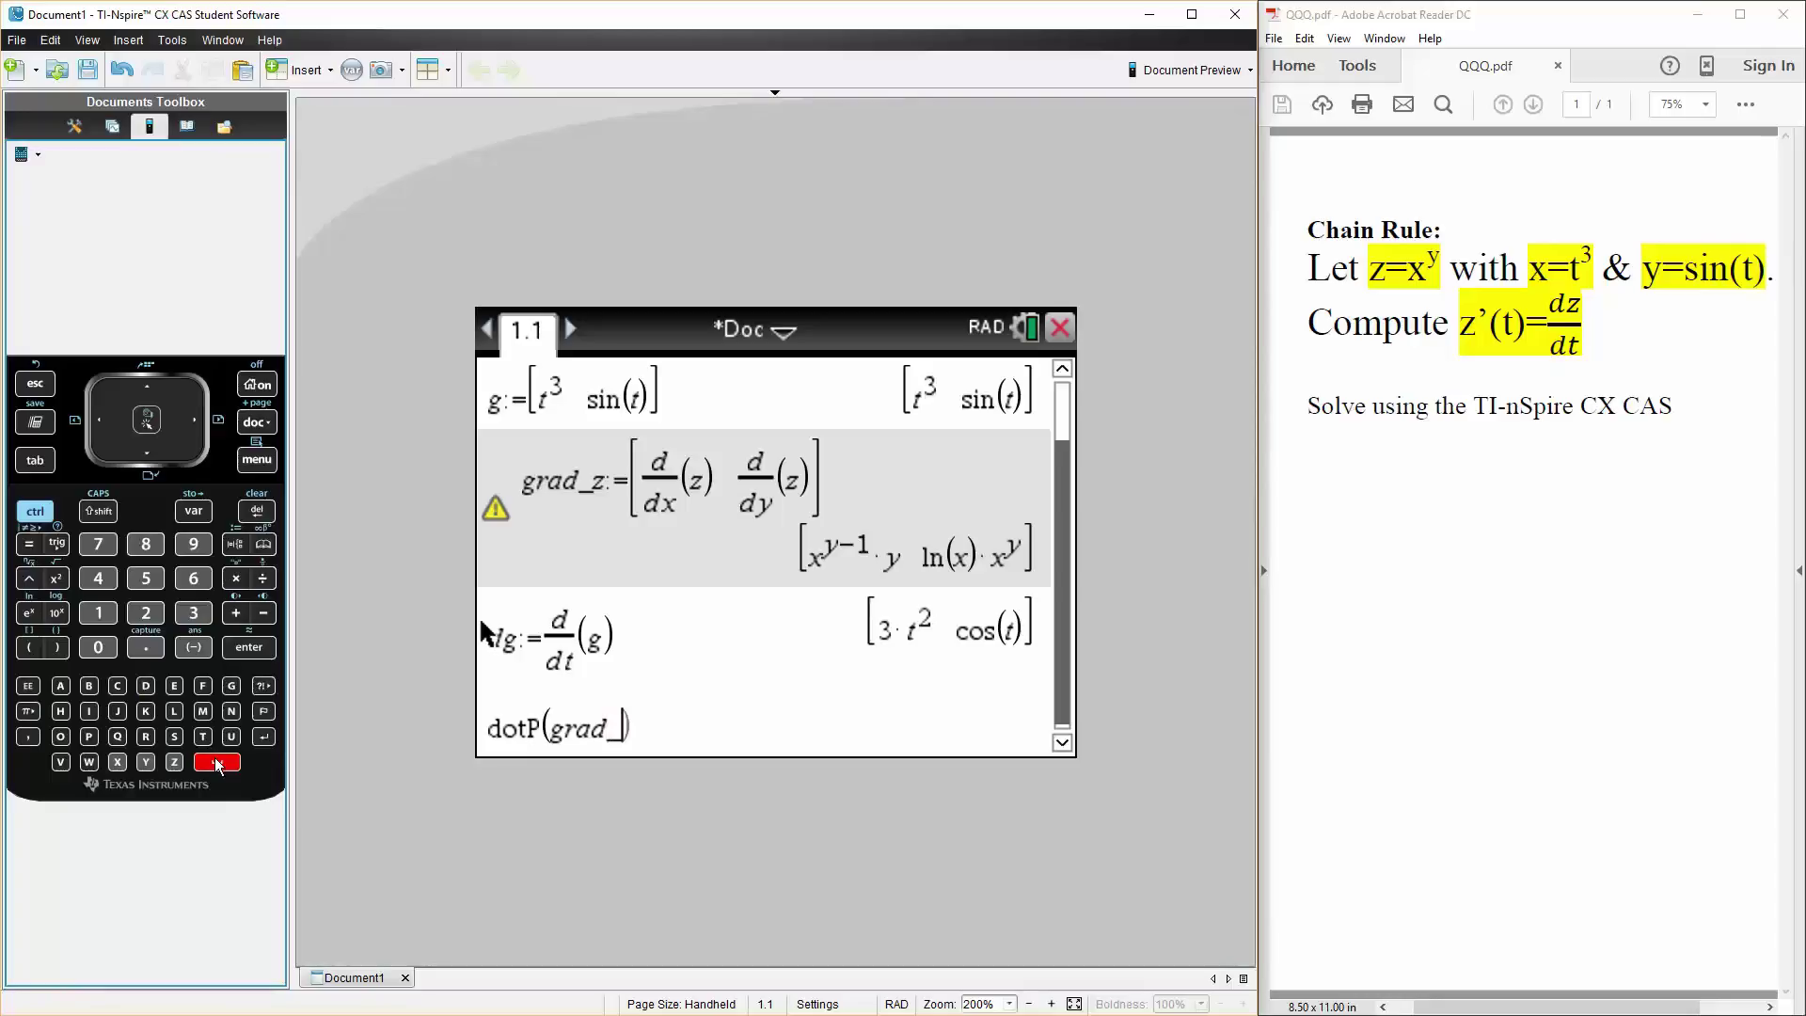
type("z,")
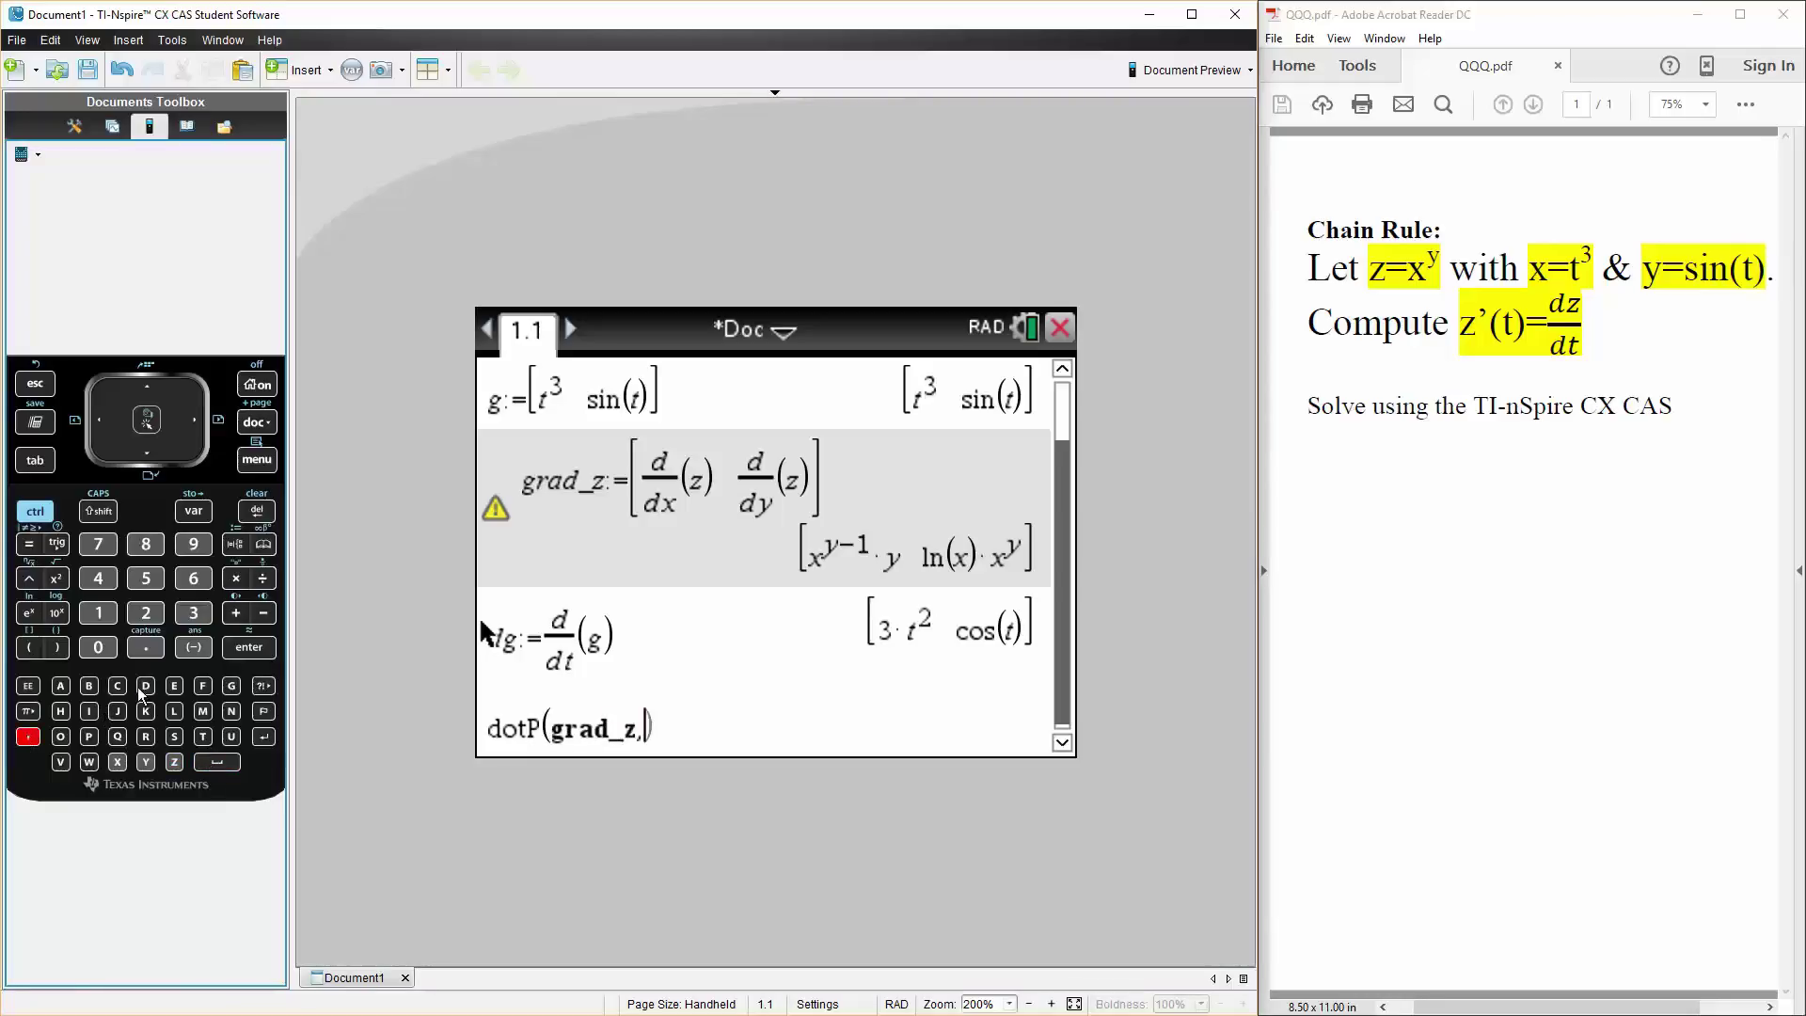
type("dg)")
left_click(712, 724)
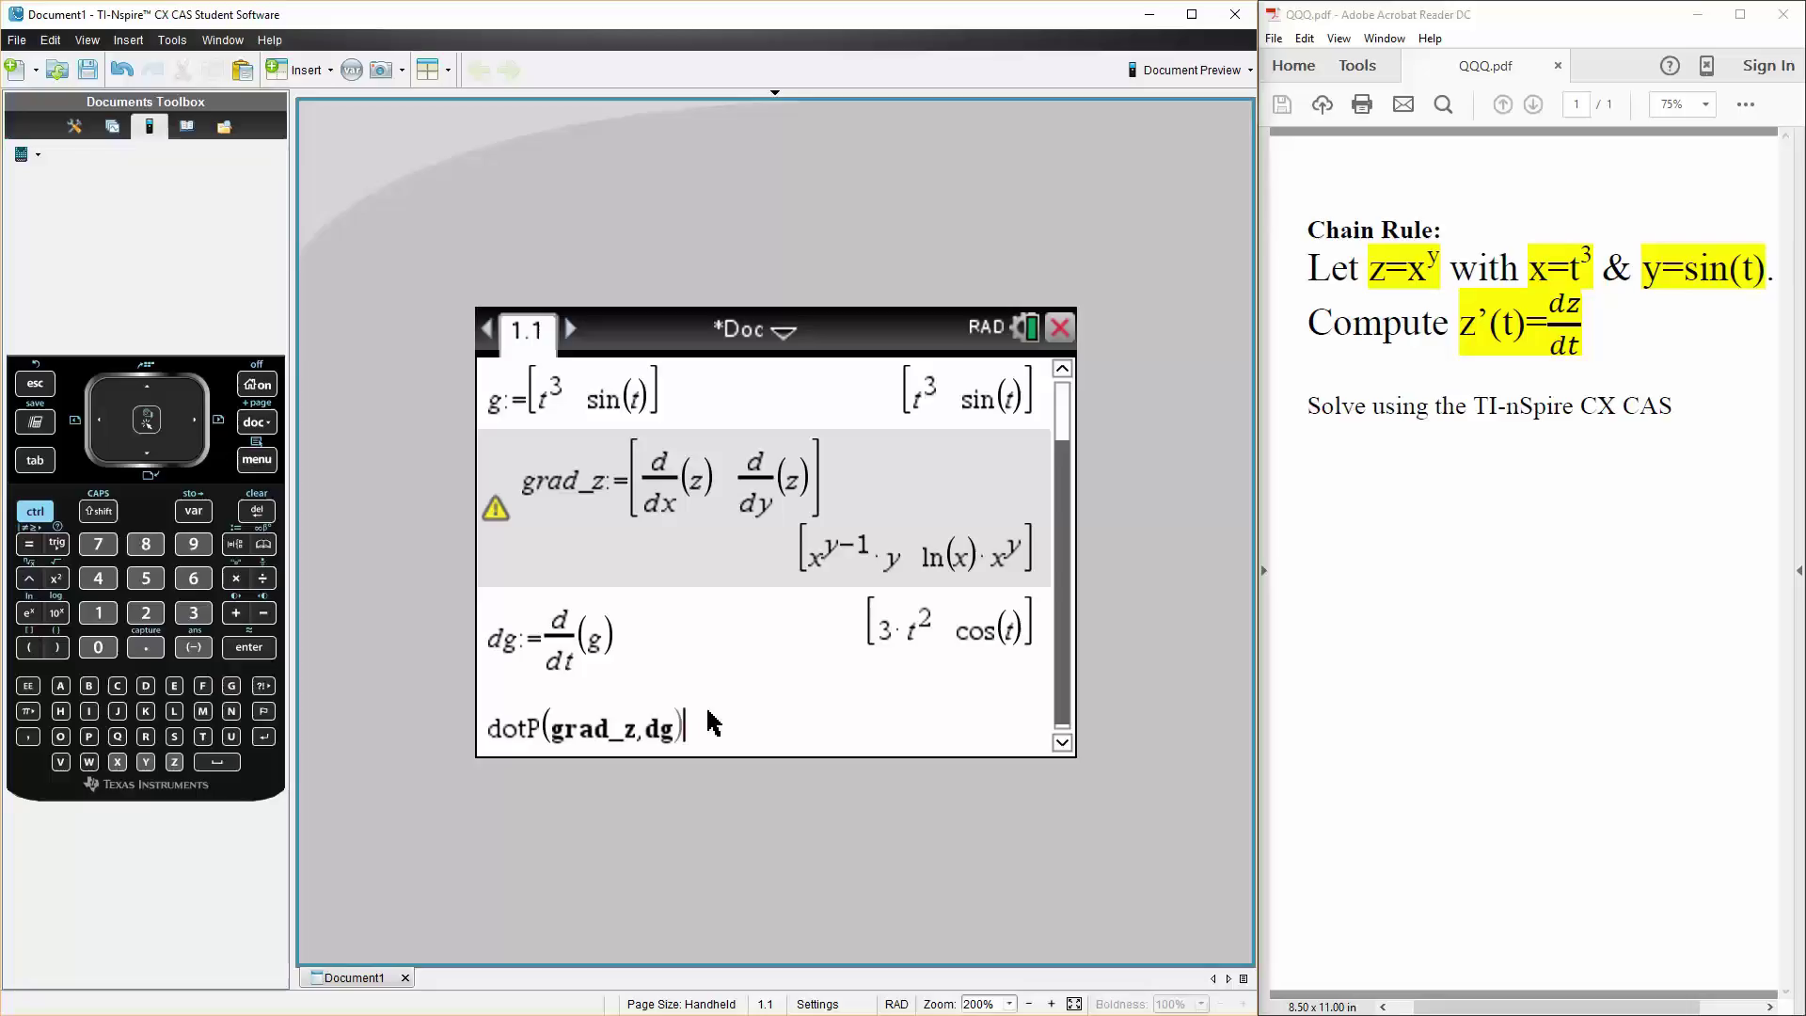
key("Return")
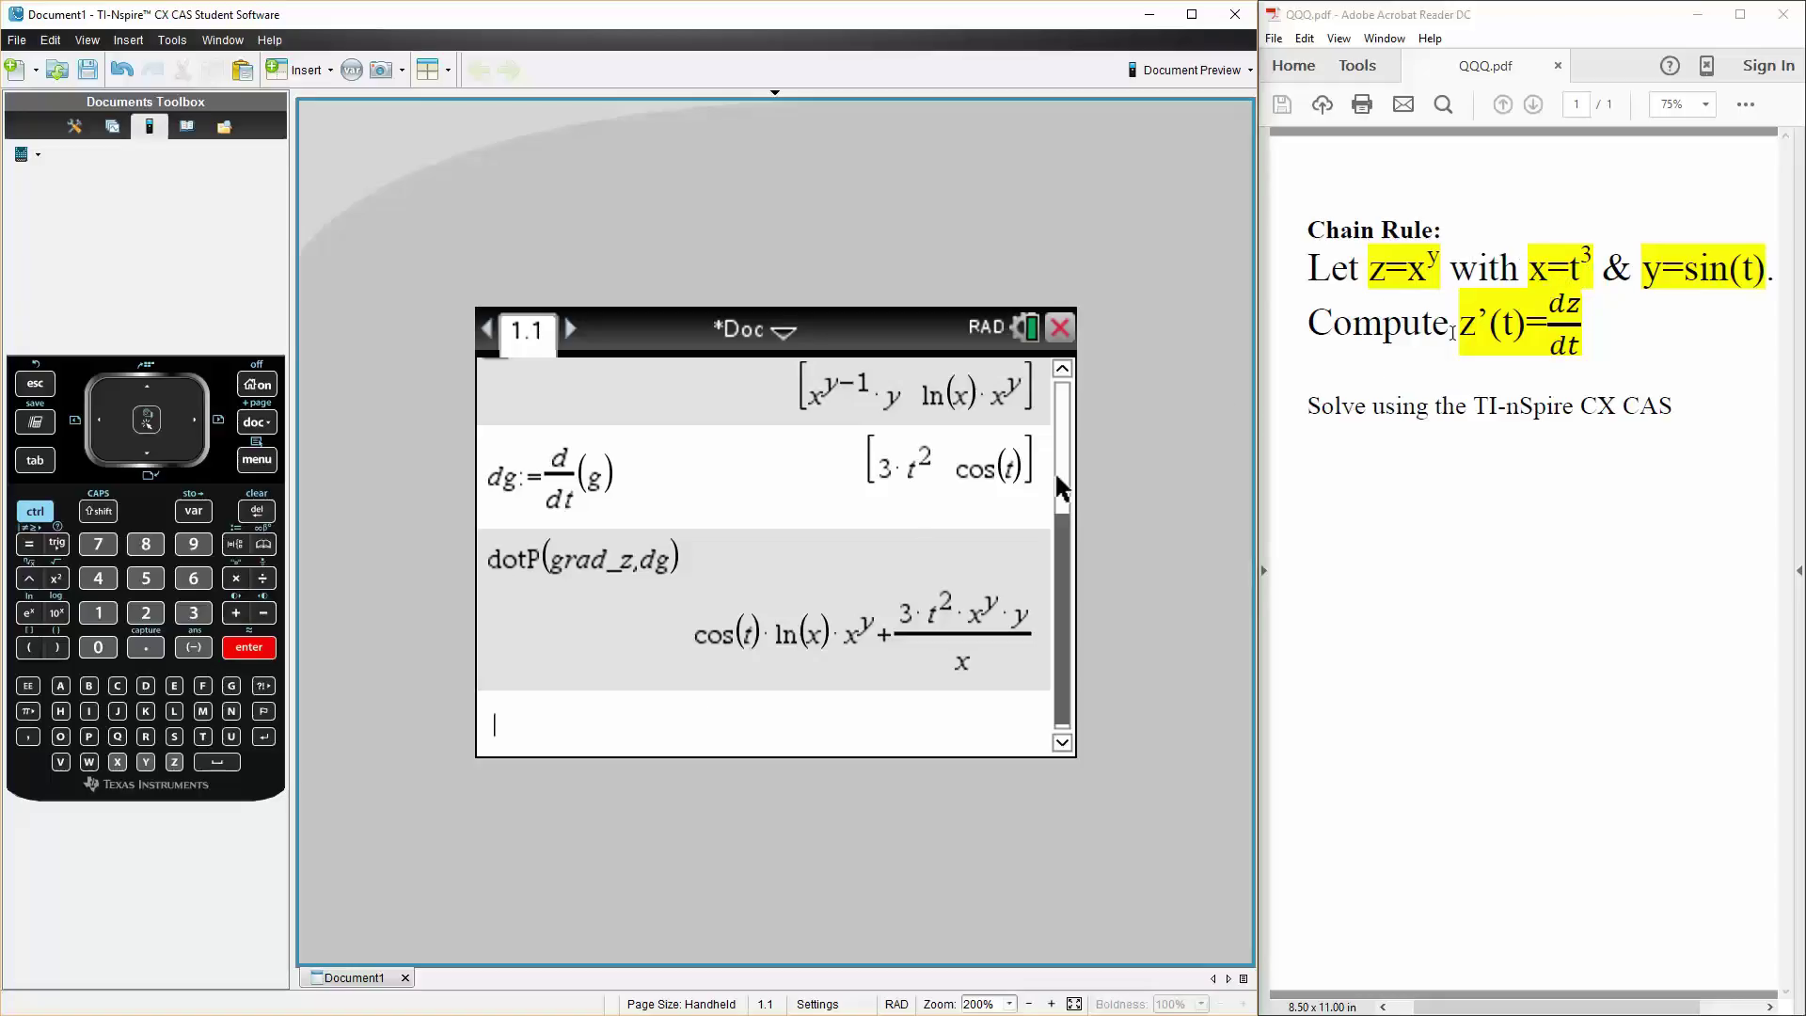
Type the name dz_dt followed by the := assignment on a new entry line
type("d")
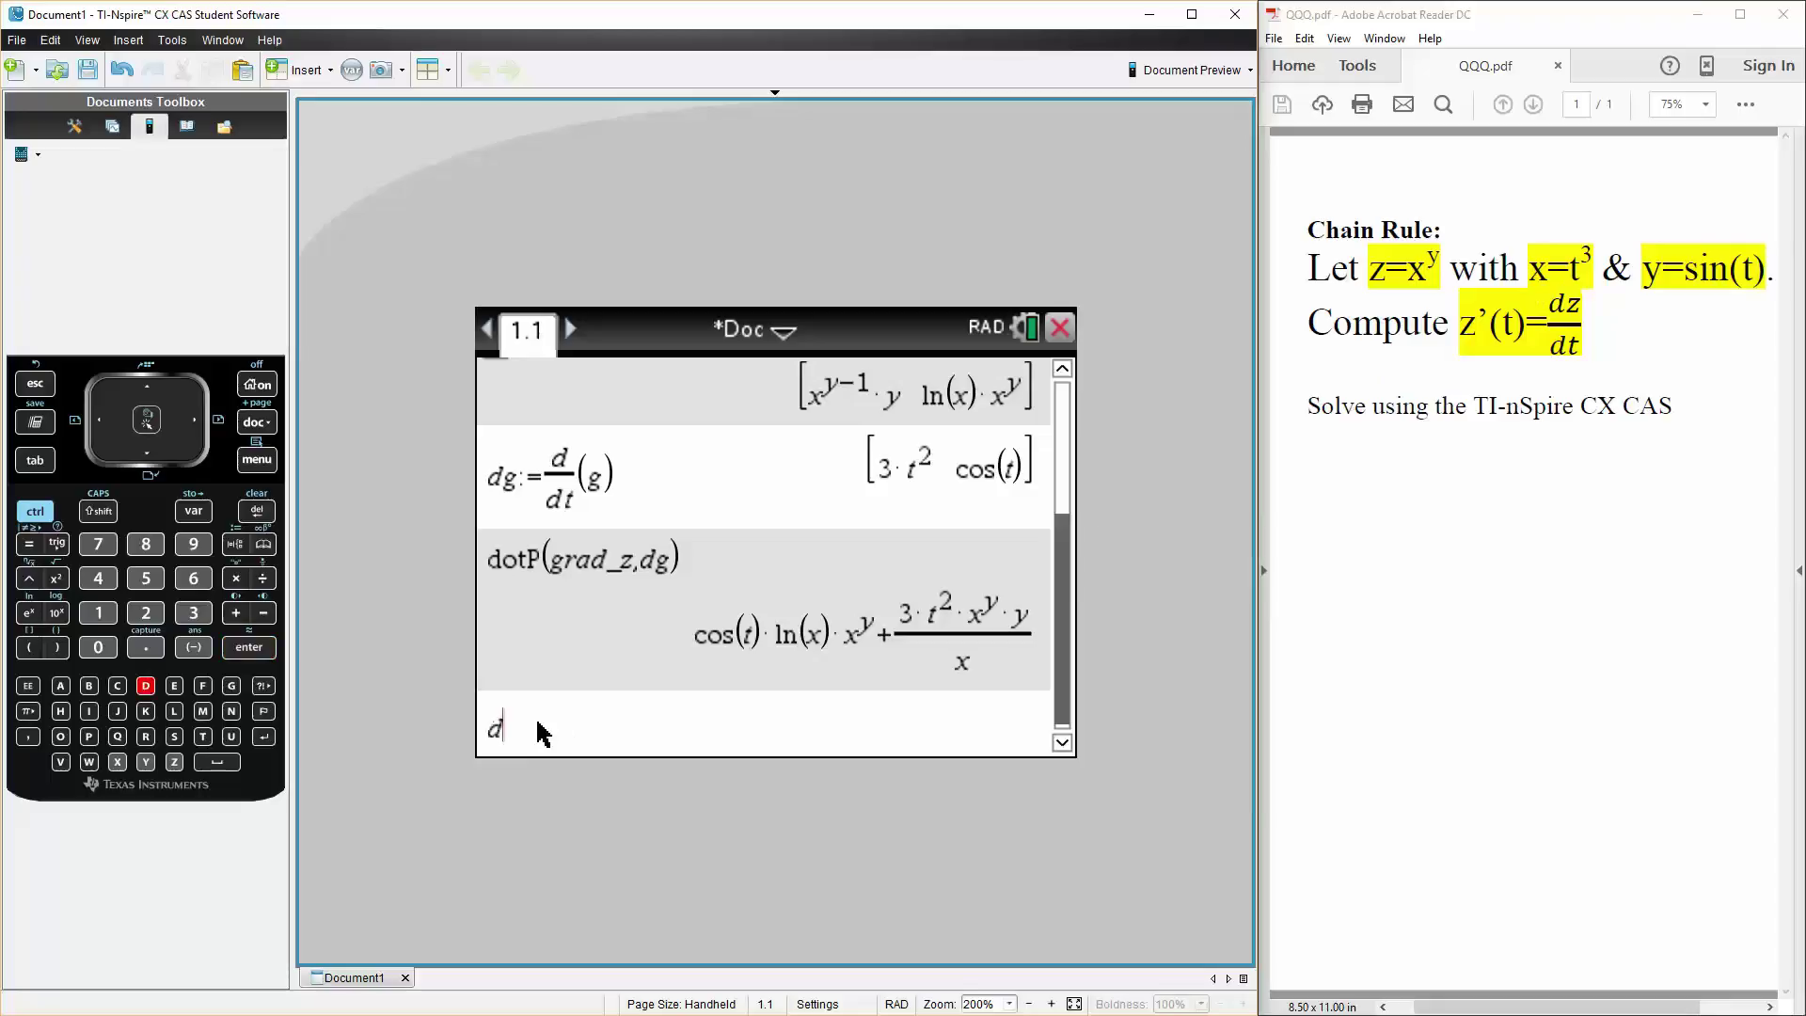
type("z")
left_click(35, 510)
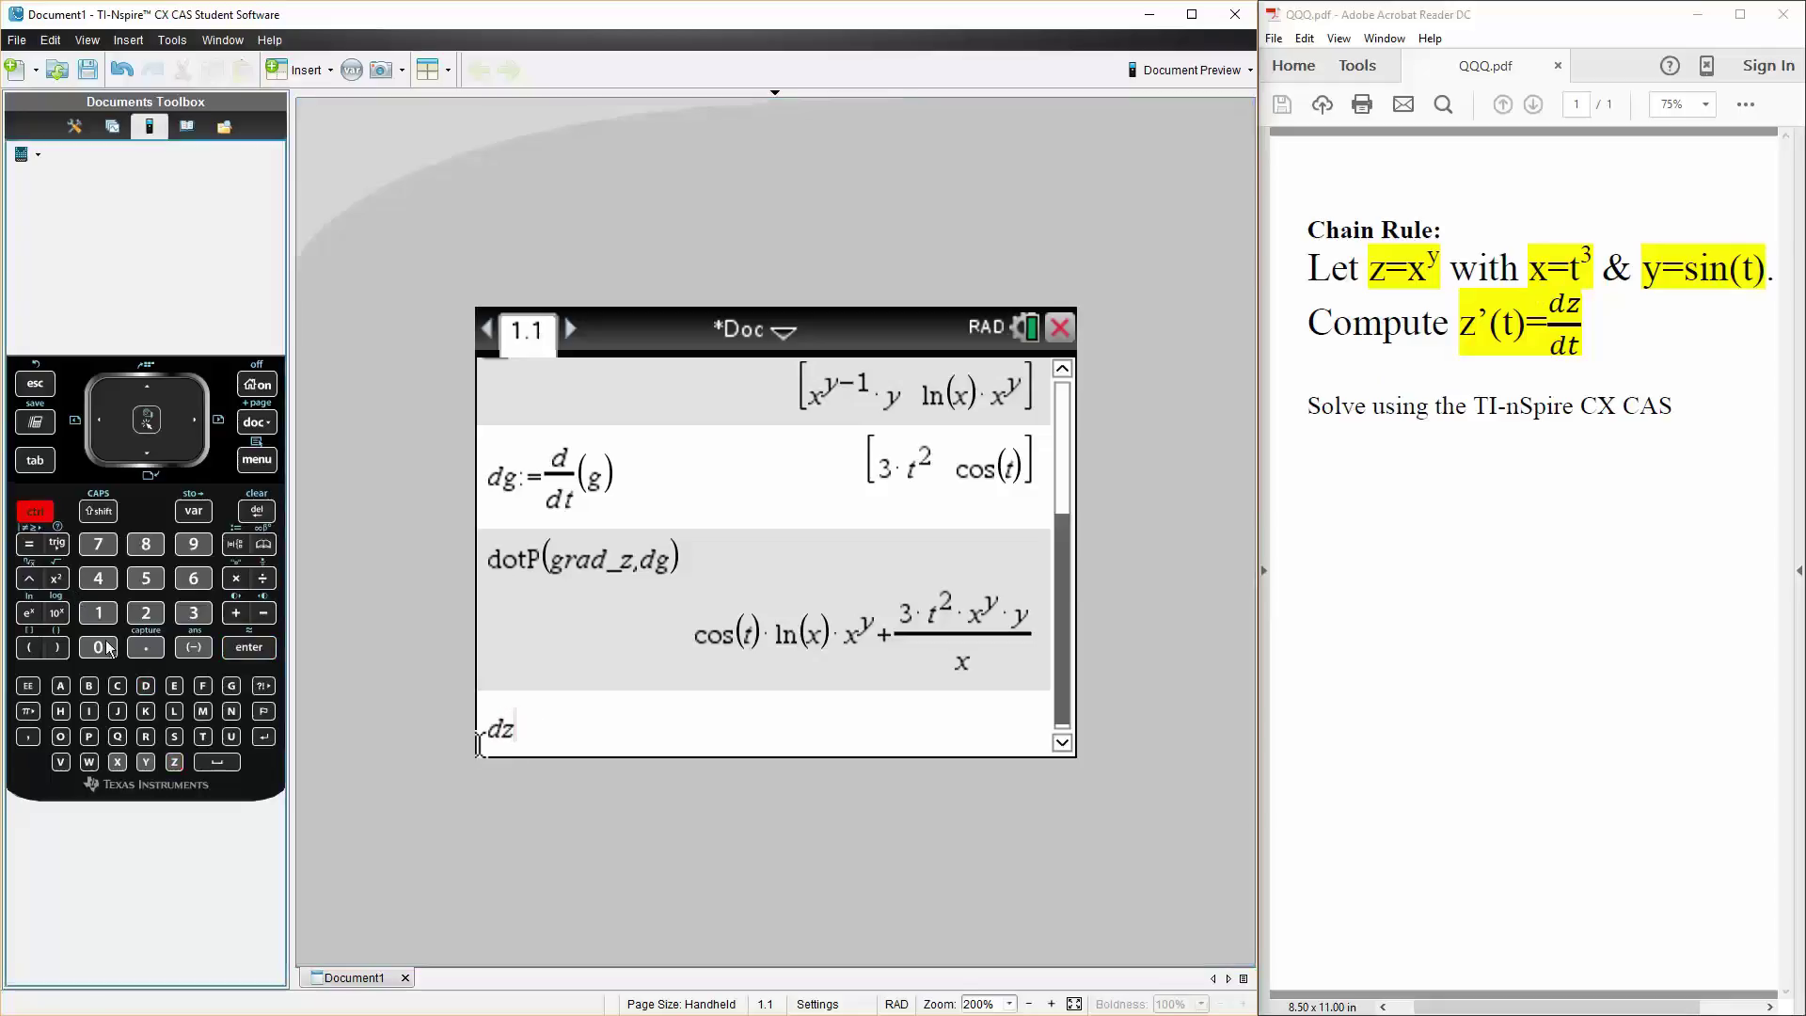
left_click(217, 762)
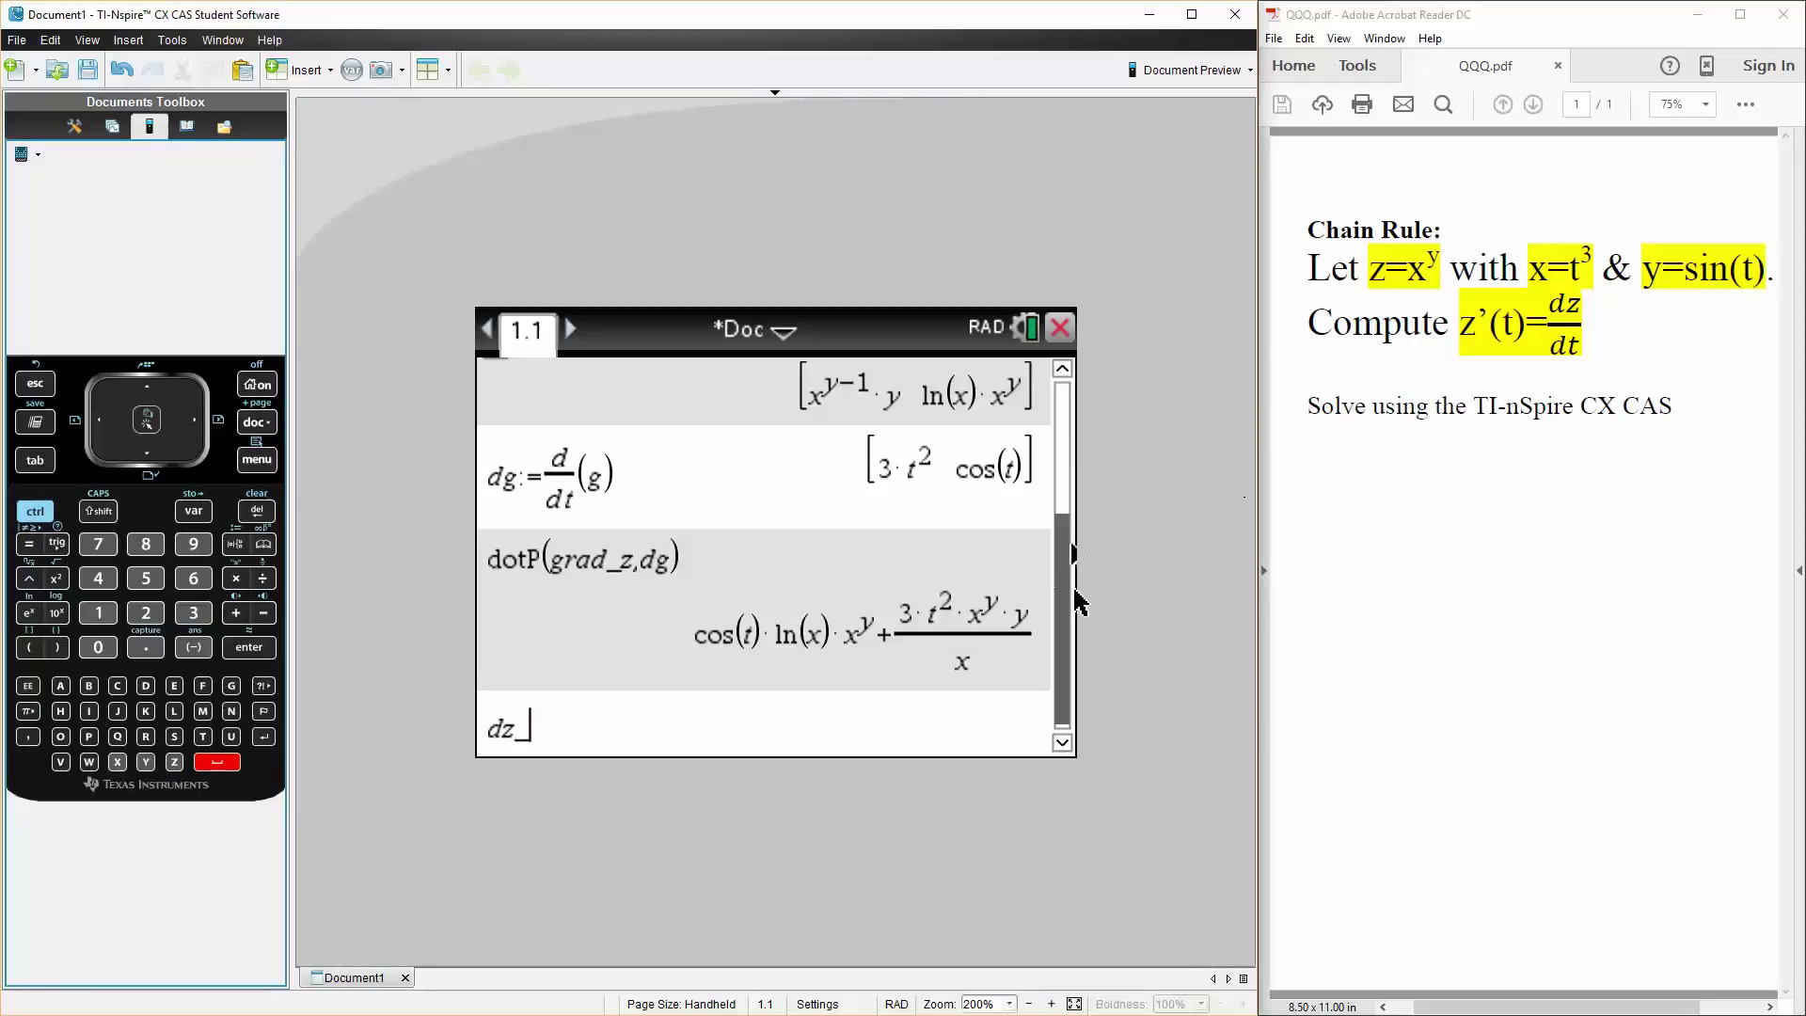
type("dt")
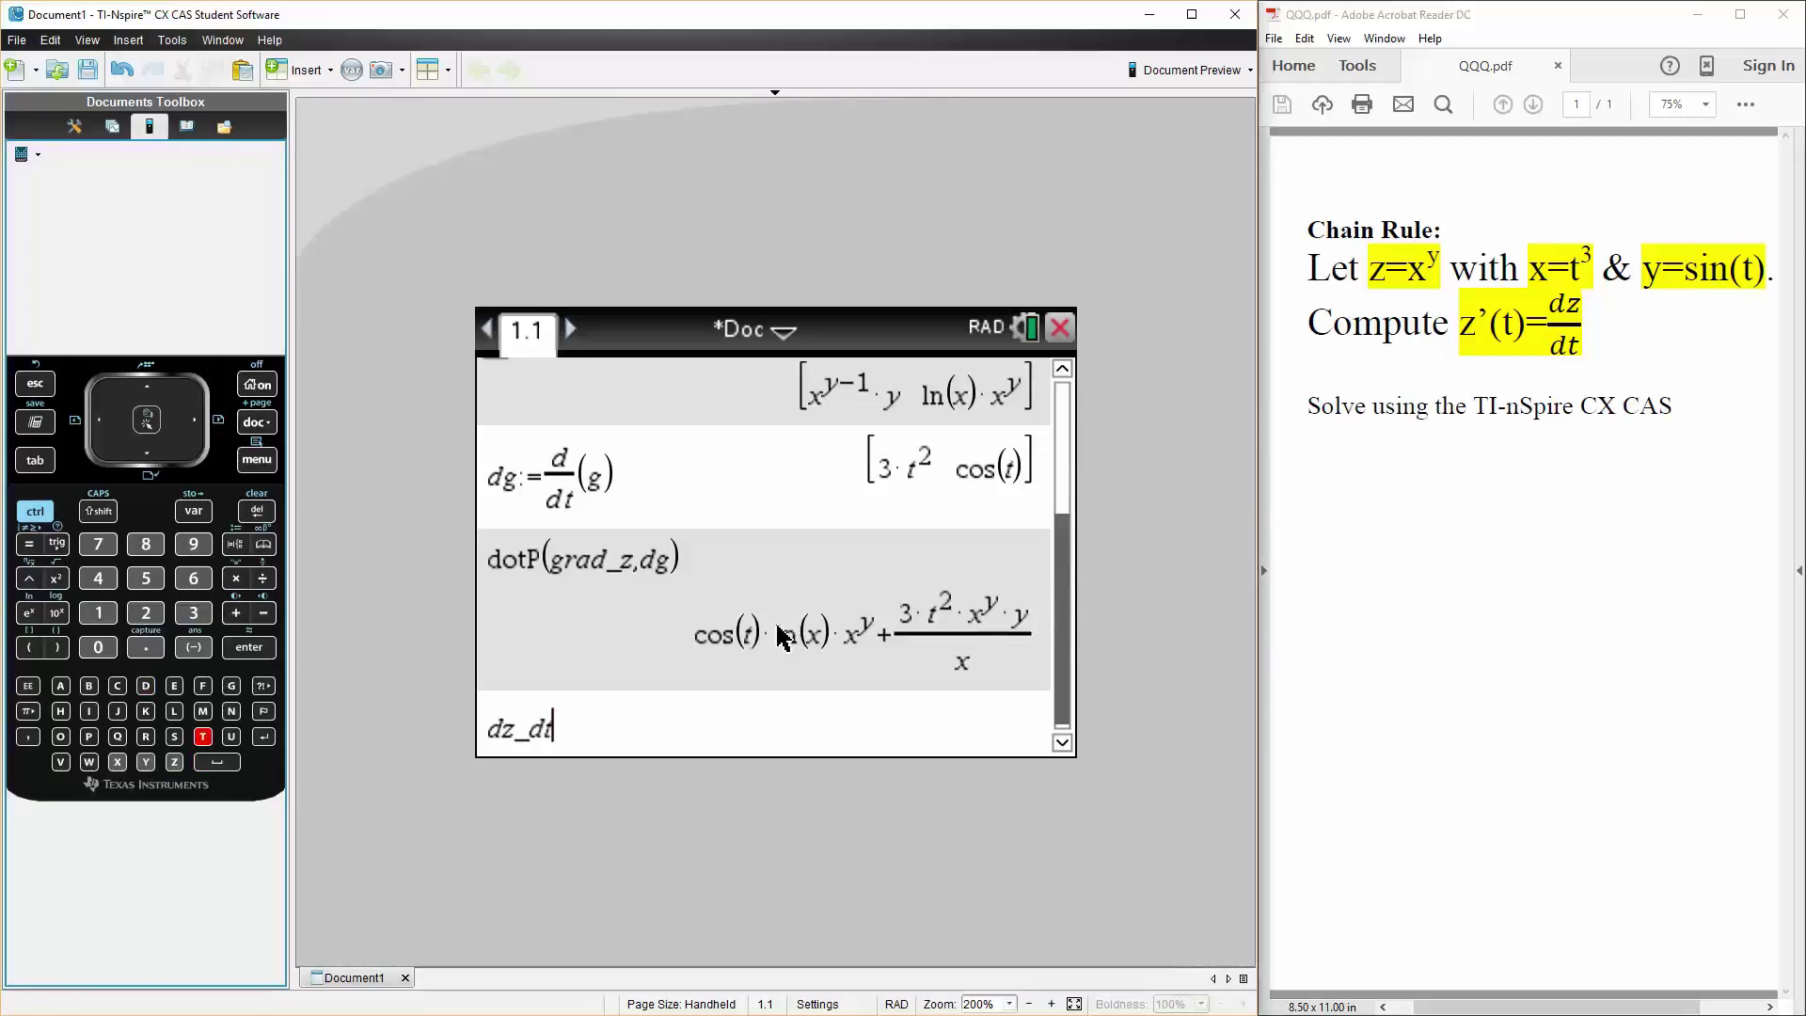
left_click(34, 513)
left_click(235, 546)
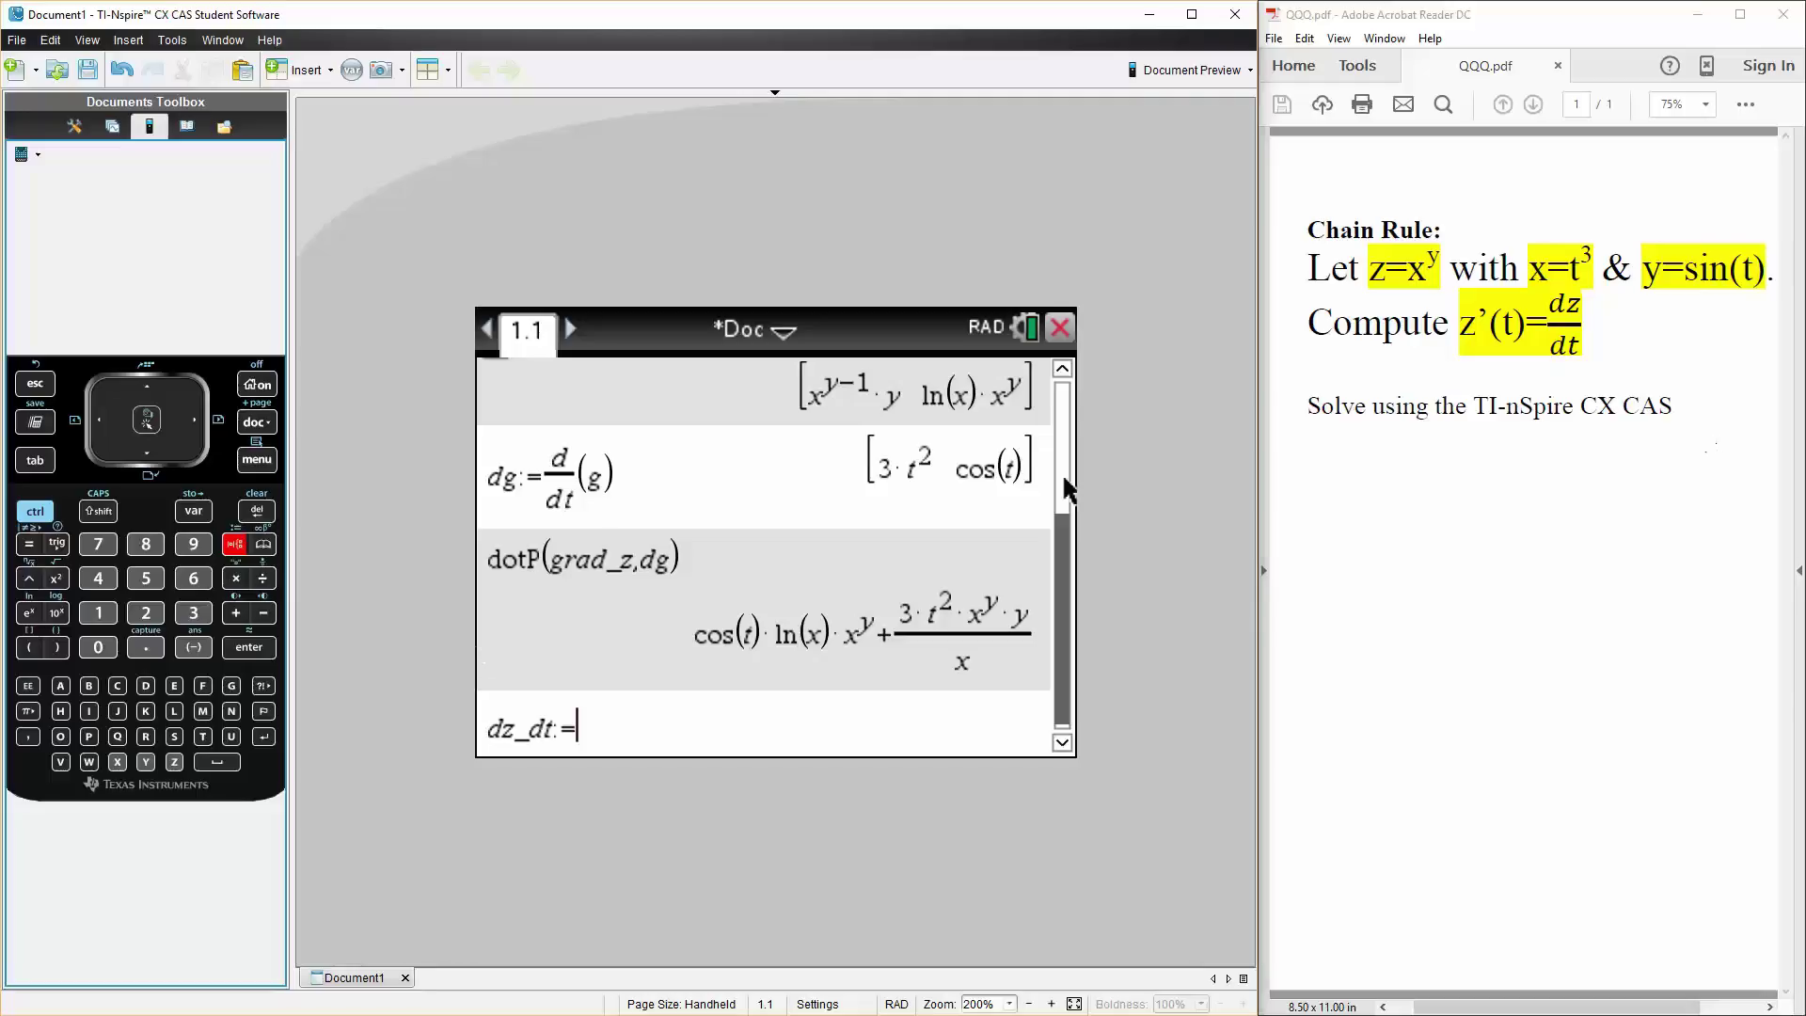
Paste the dot-product result cos(t)·ln(x)·x^y + 3·t²·x^y·y/x after dz_dt:=
left_click(1486, 571)
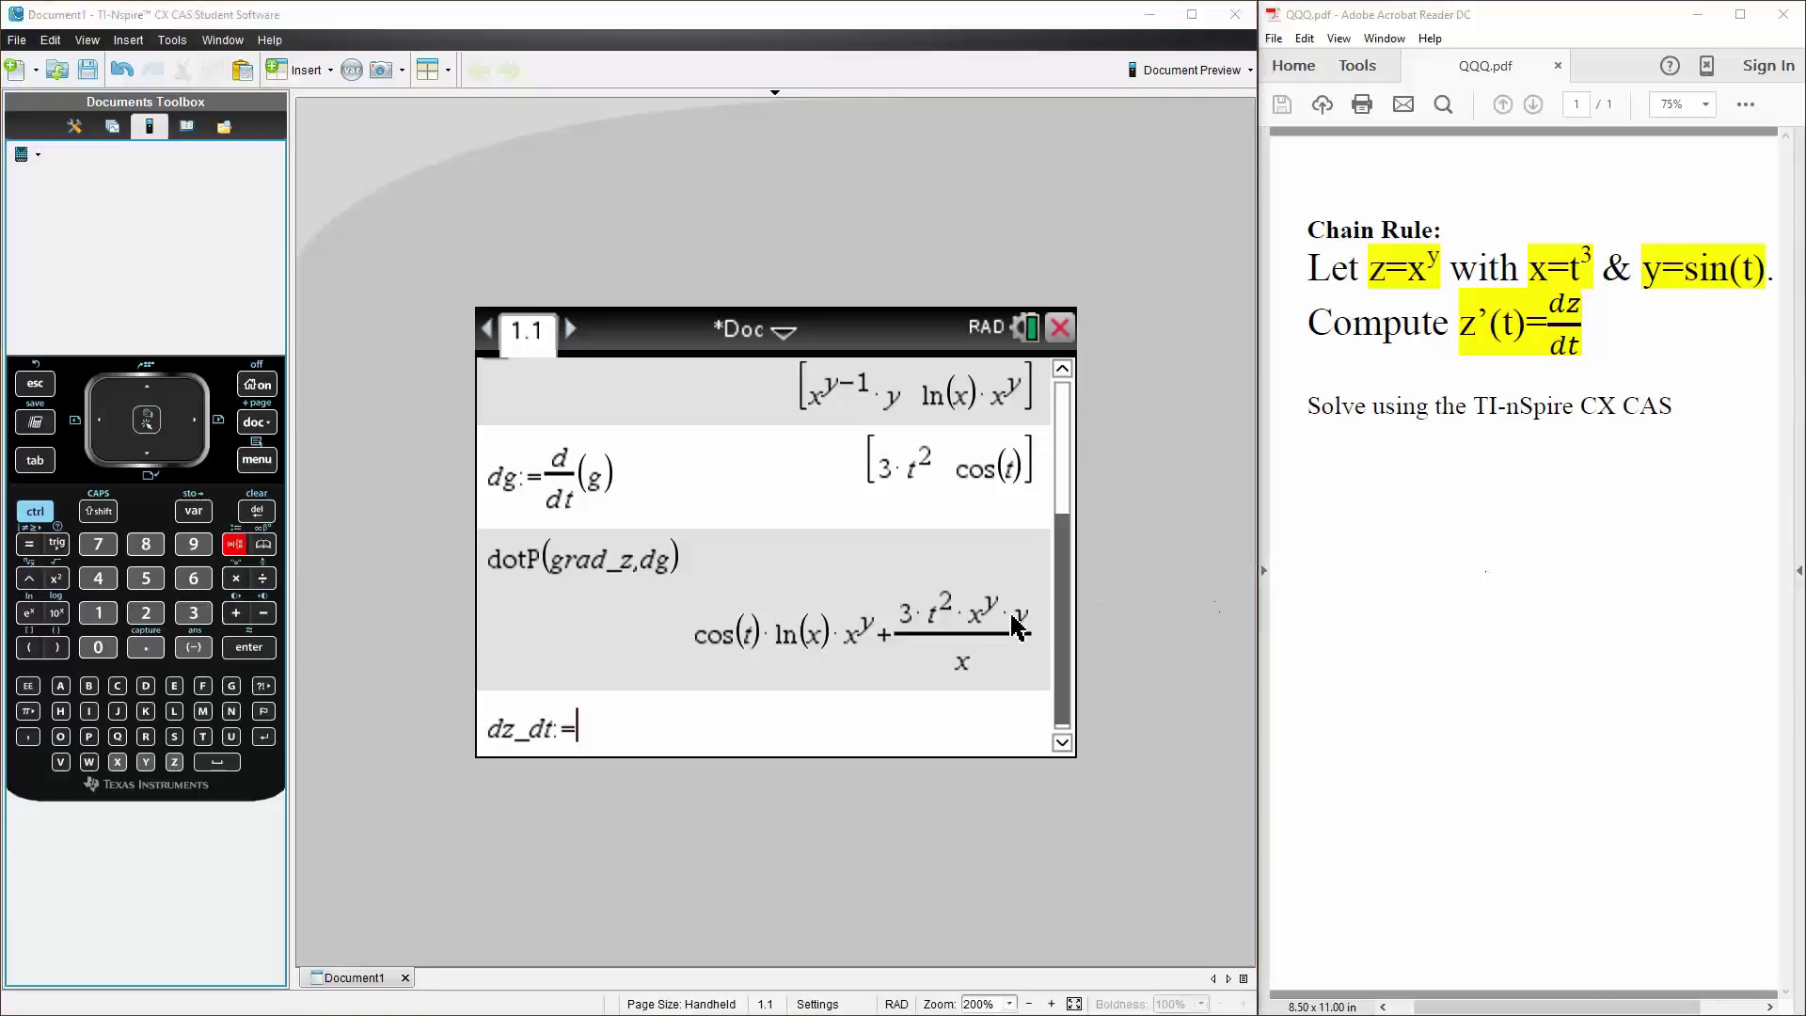
left_click(844, 685)
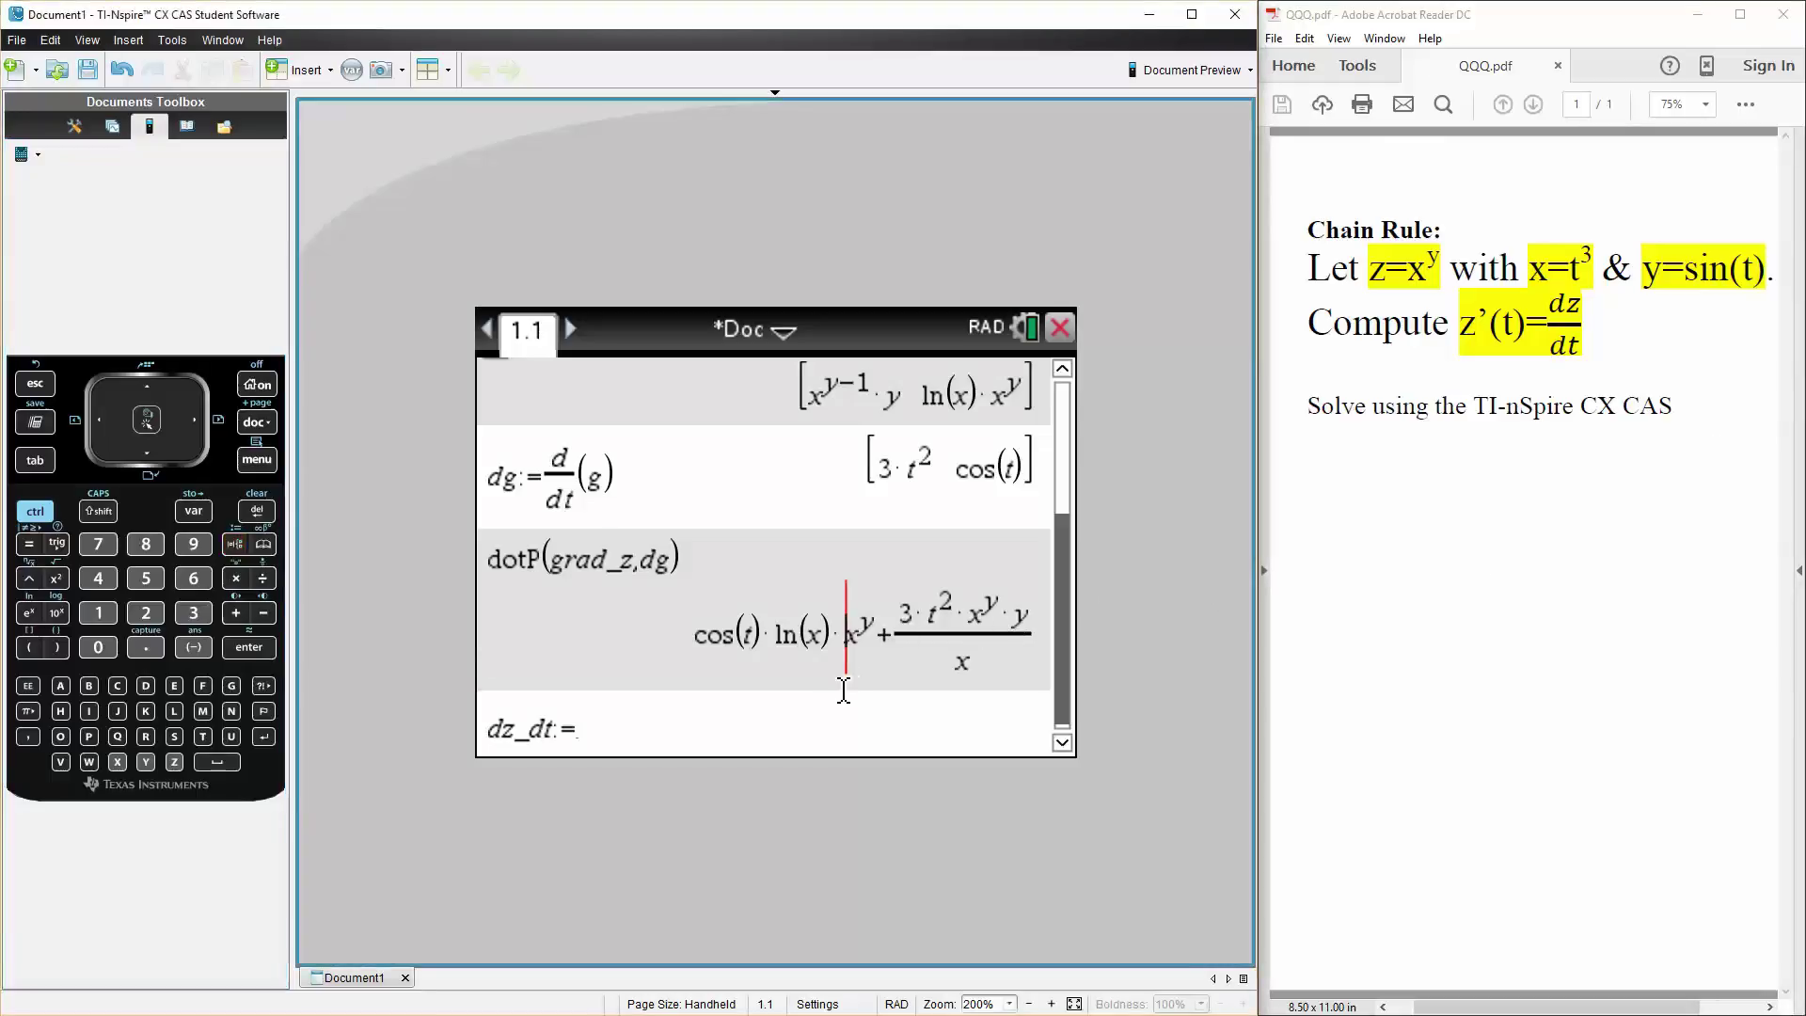
left_click(847, 686)
key("Return")
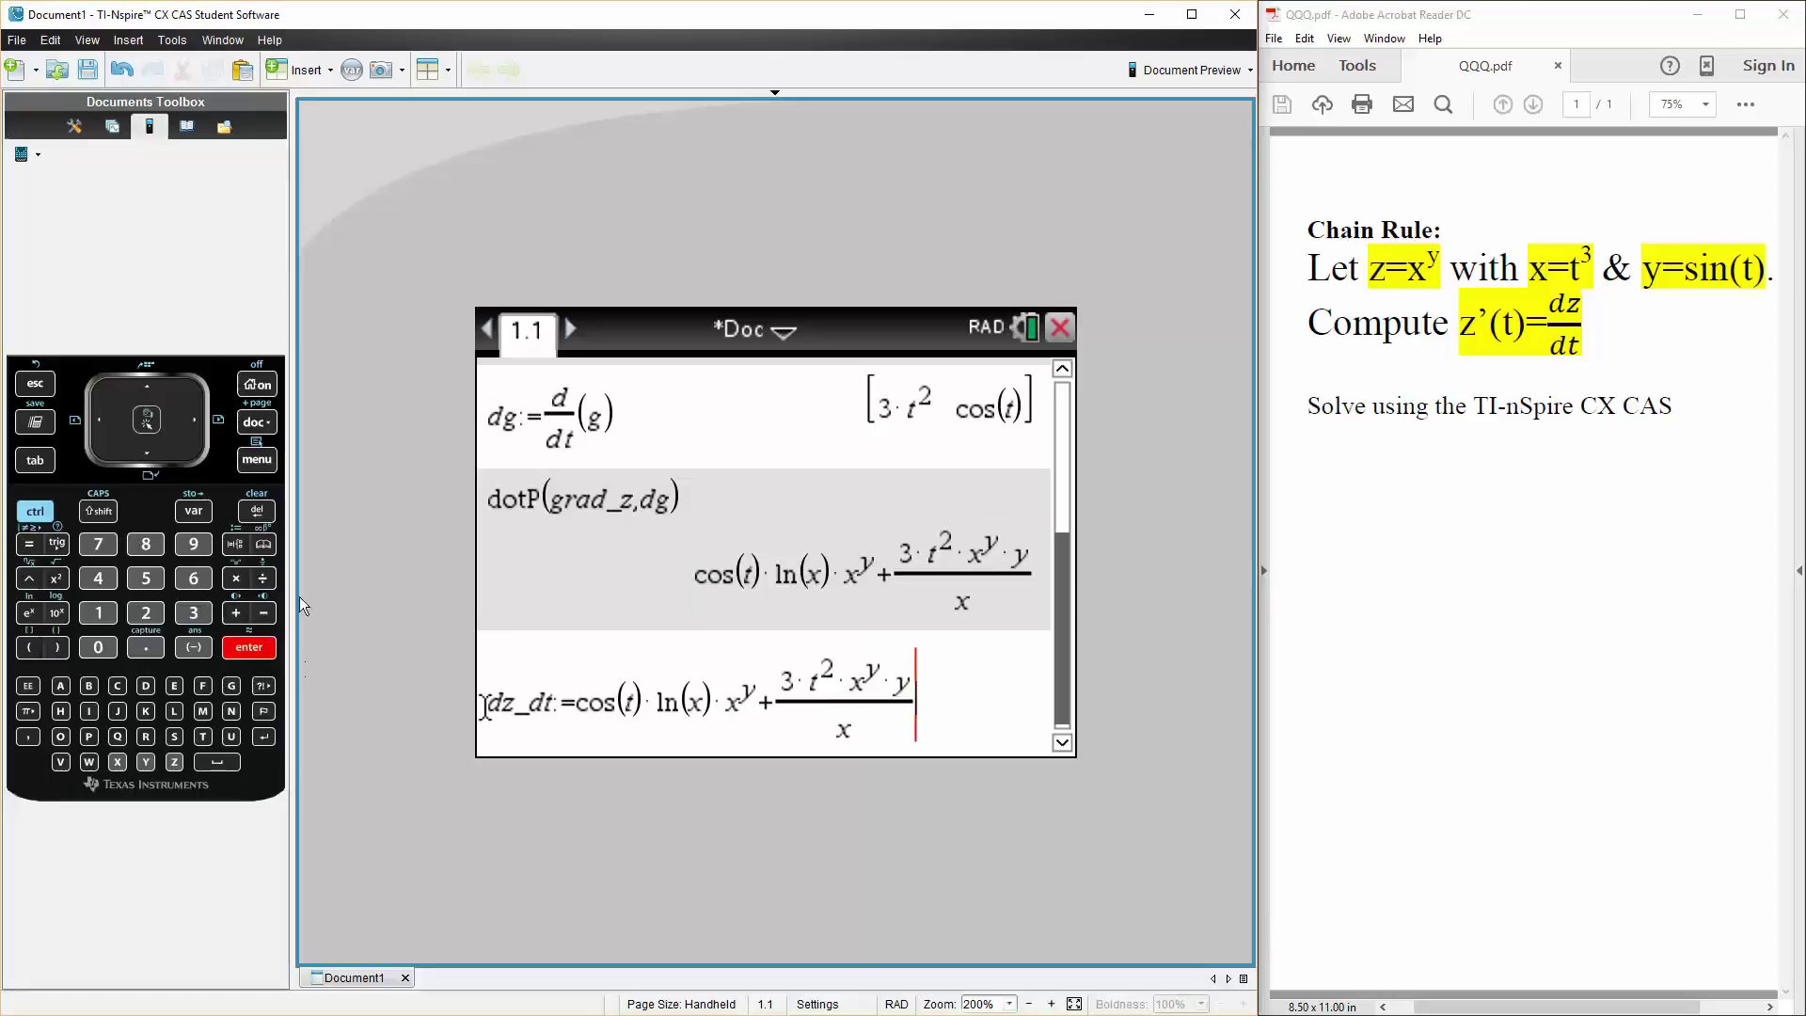
Append the condition | x=t^3 and y=sin(t) and evaluate, giving (cos(t)·ln(t³)+3·sin(t)/t)·(t³)^sin(t)
left_click(35, 513)
left_click(30, 544)
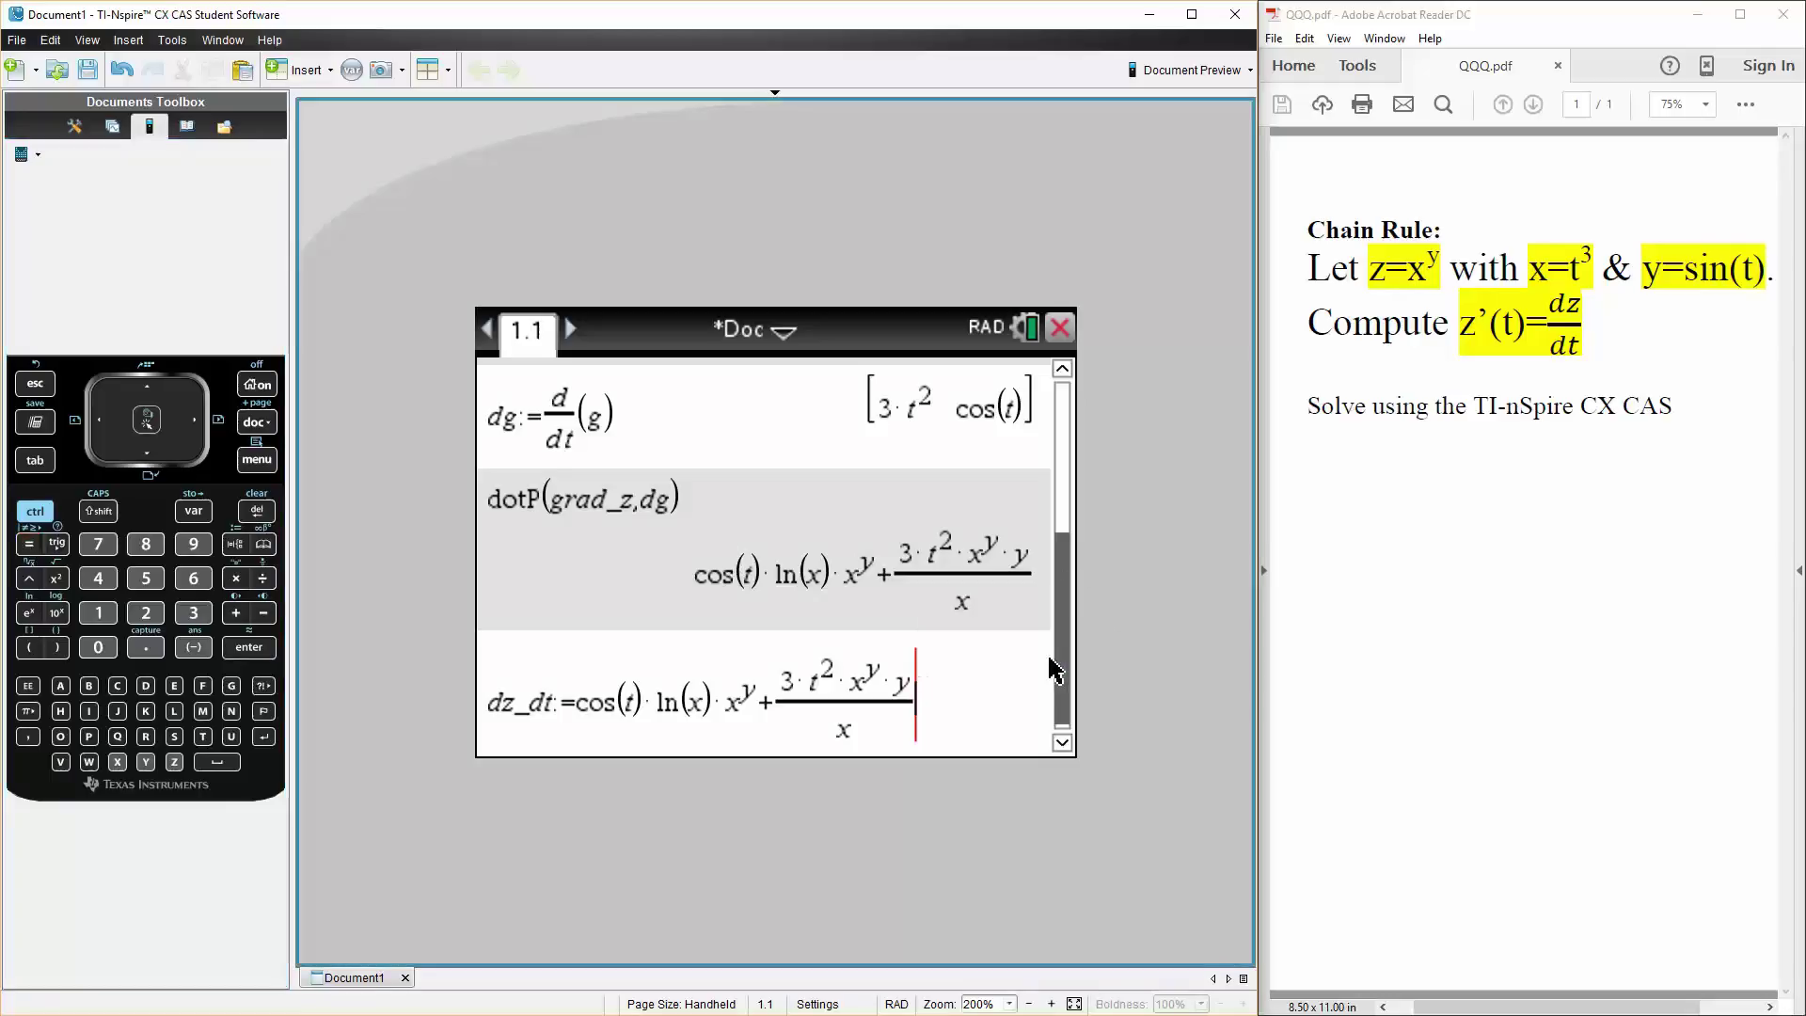
key("Right")
type("x")
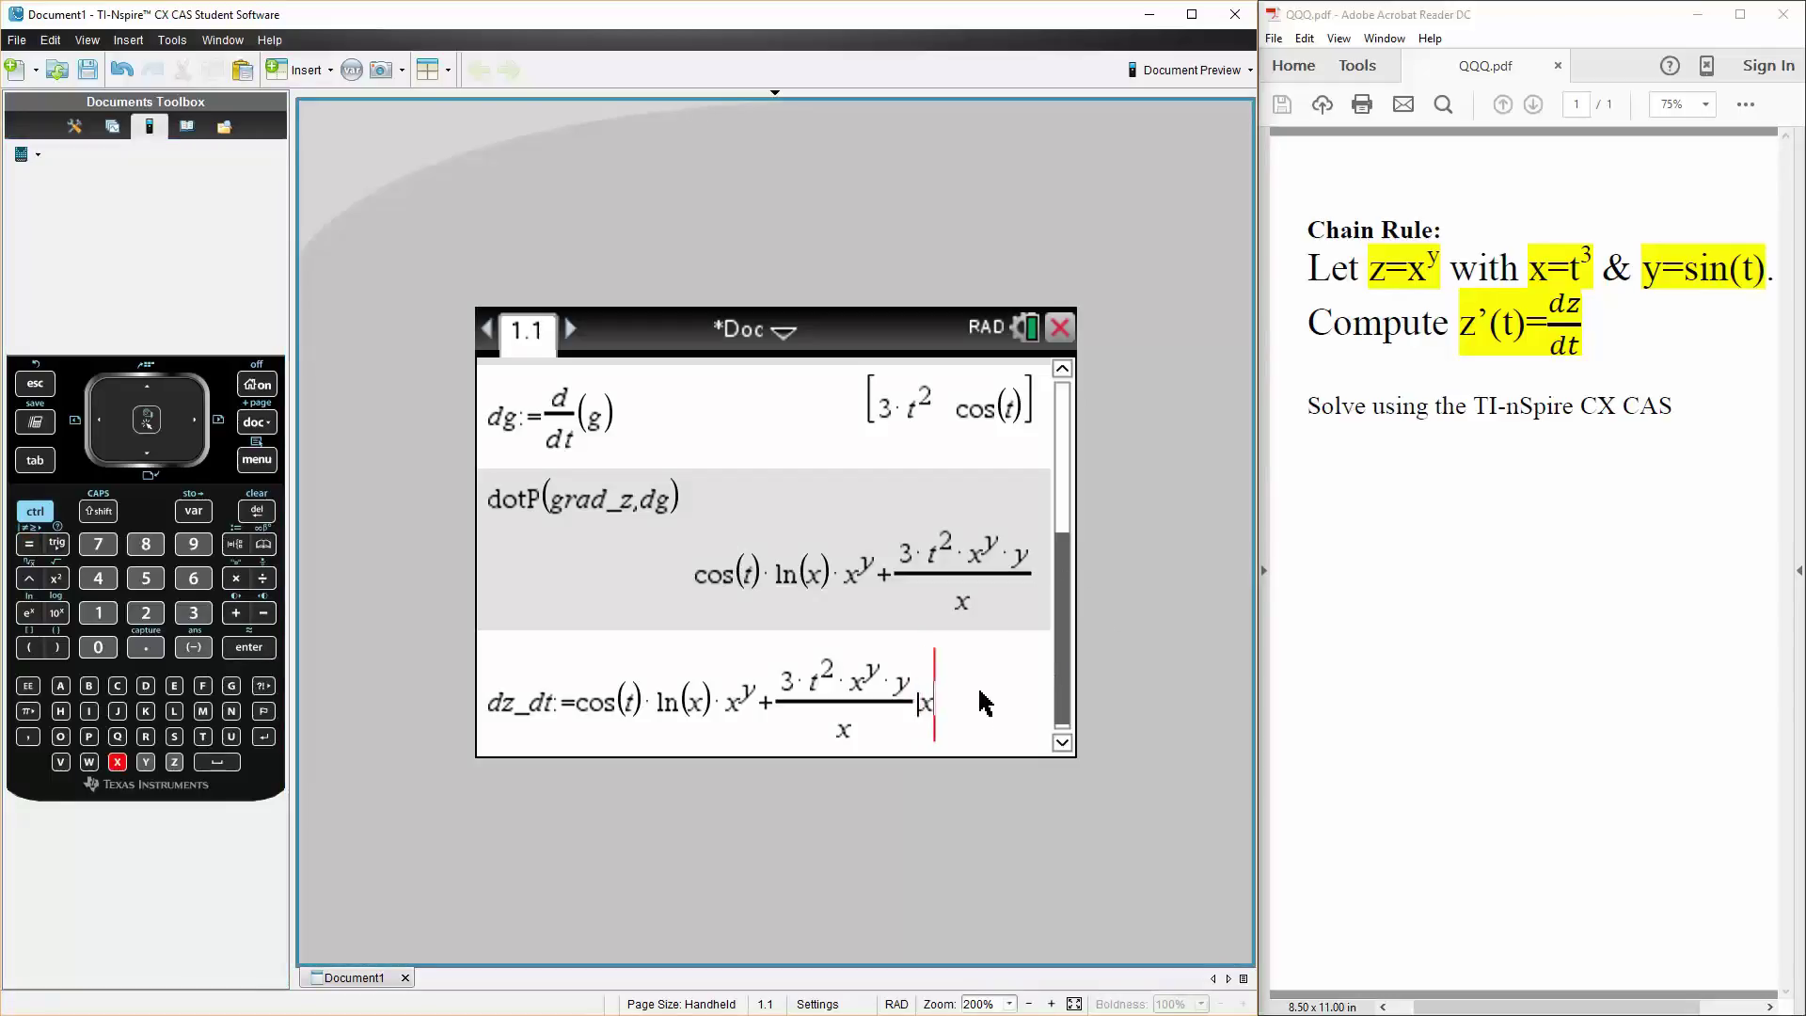
type("=")
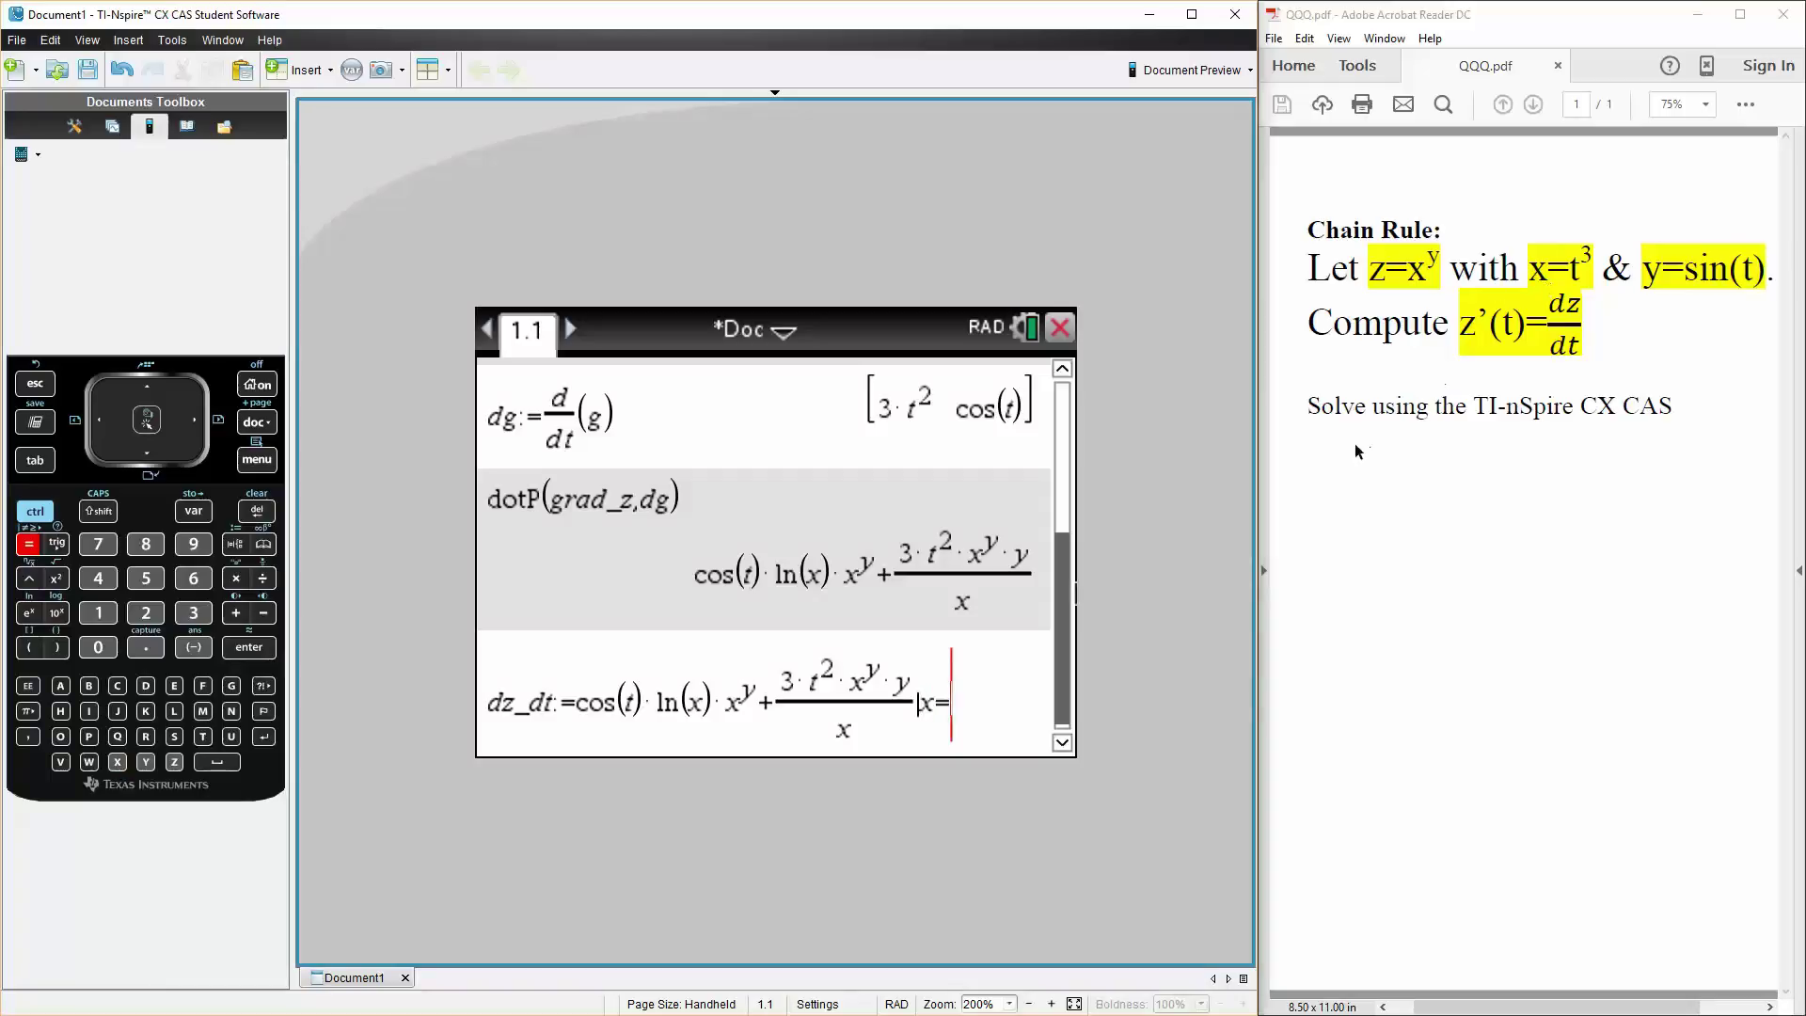
type("t^")
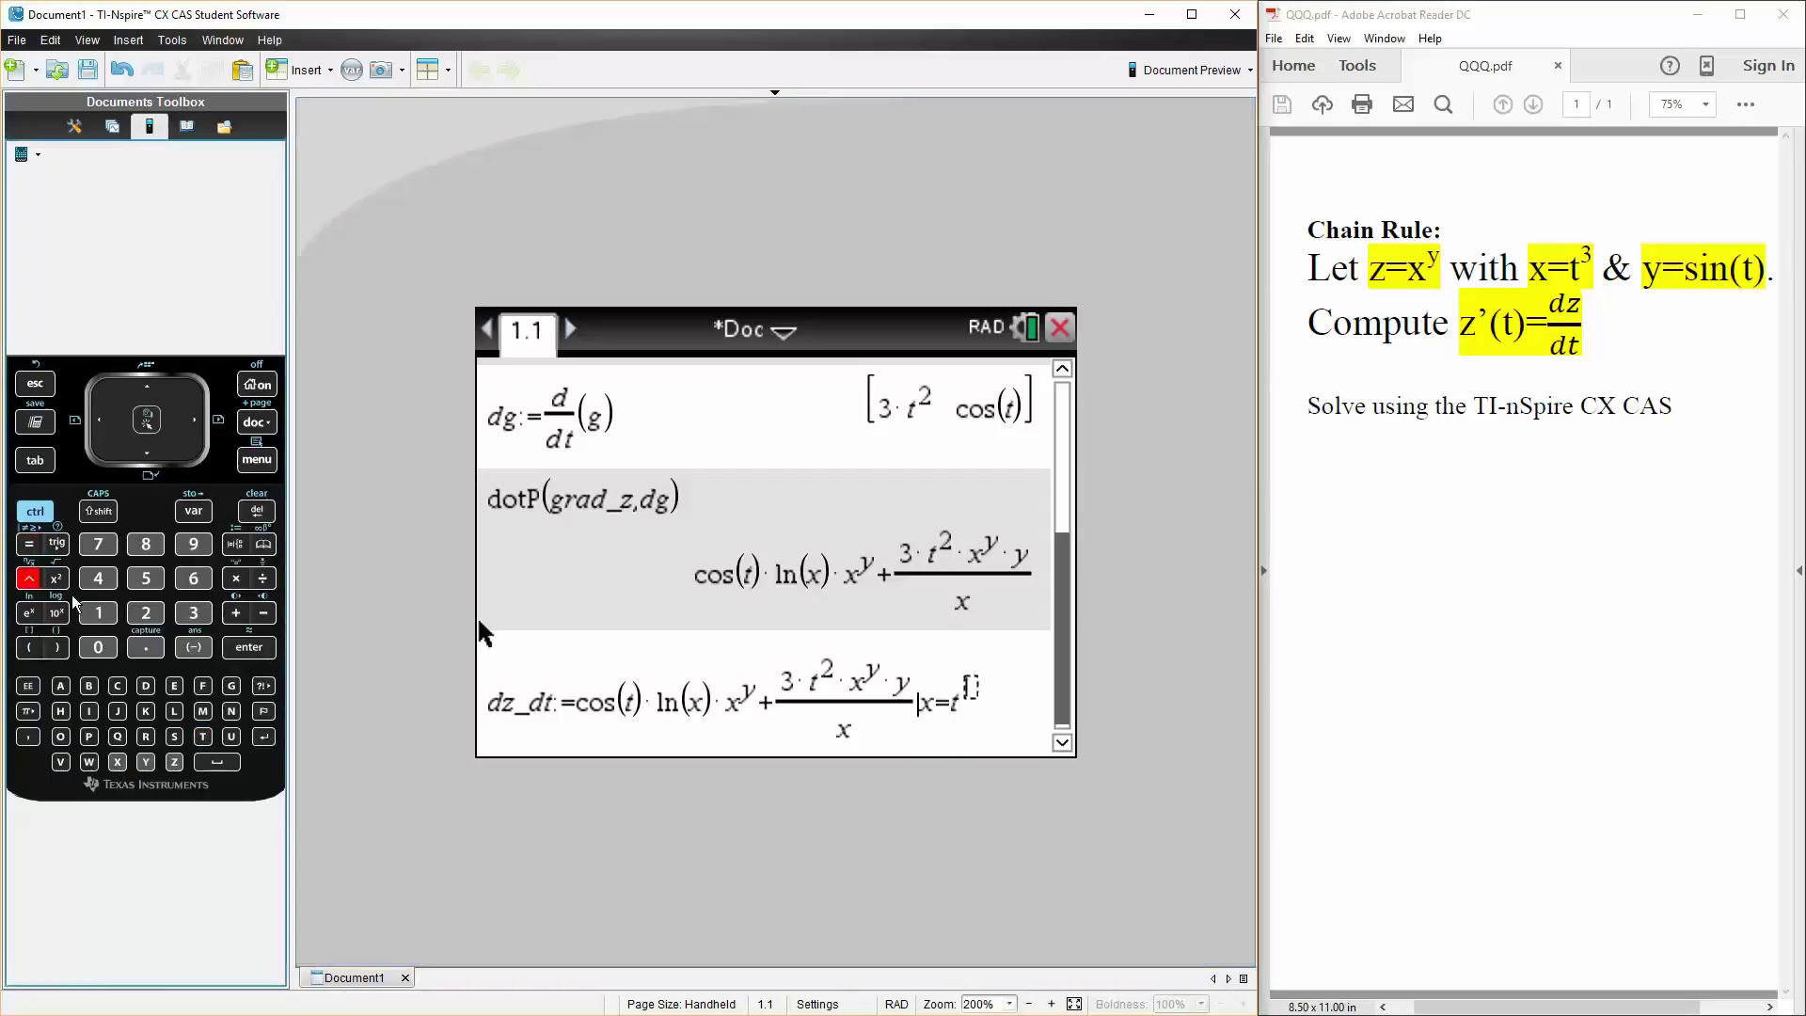
type("3")
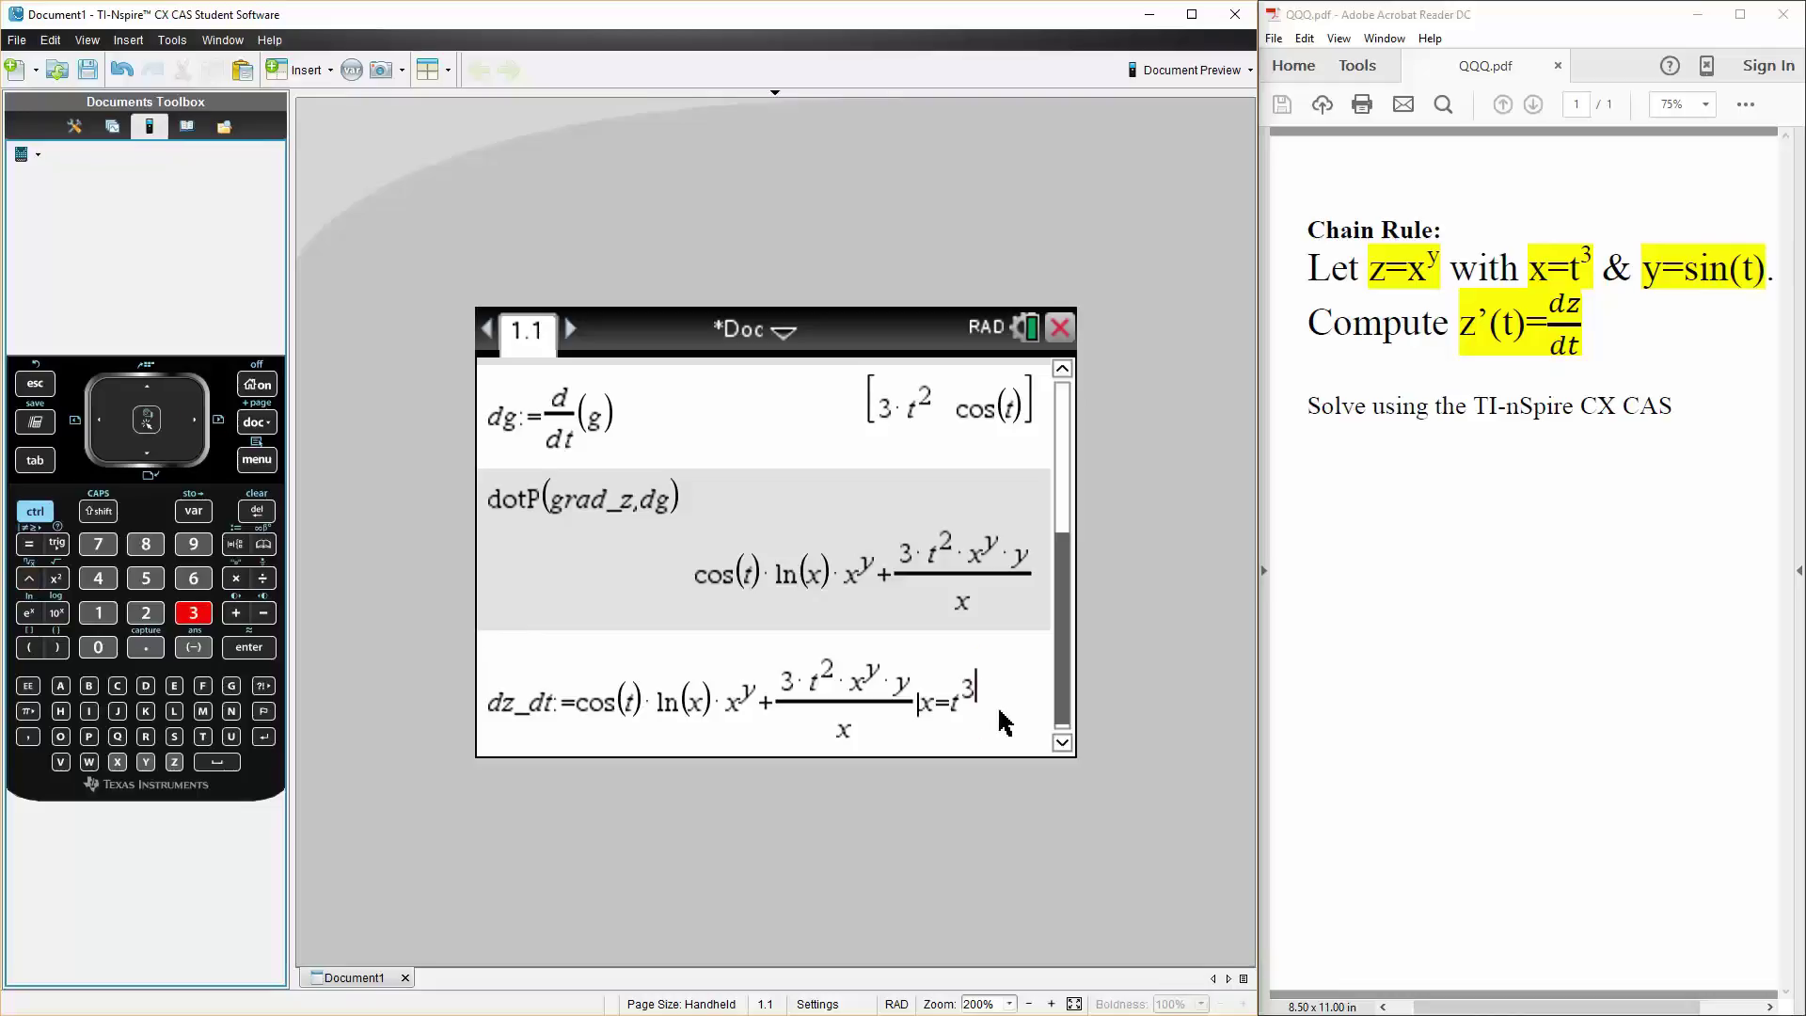
key("Right")
type("and ")
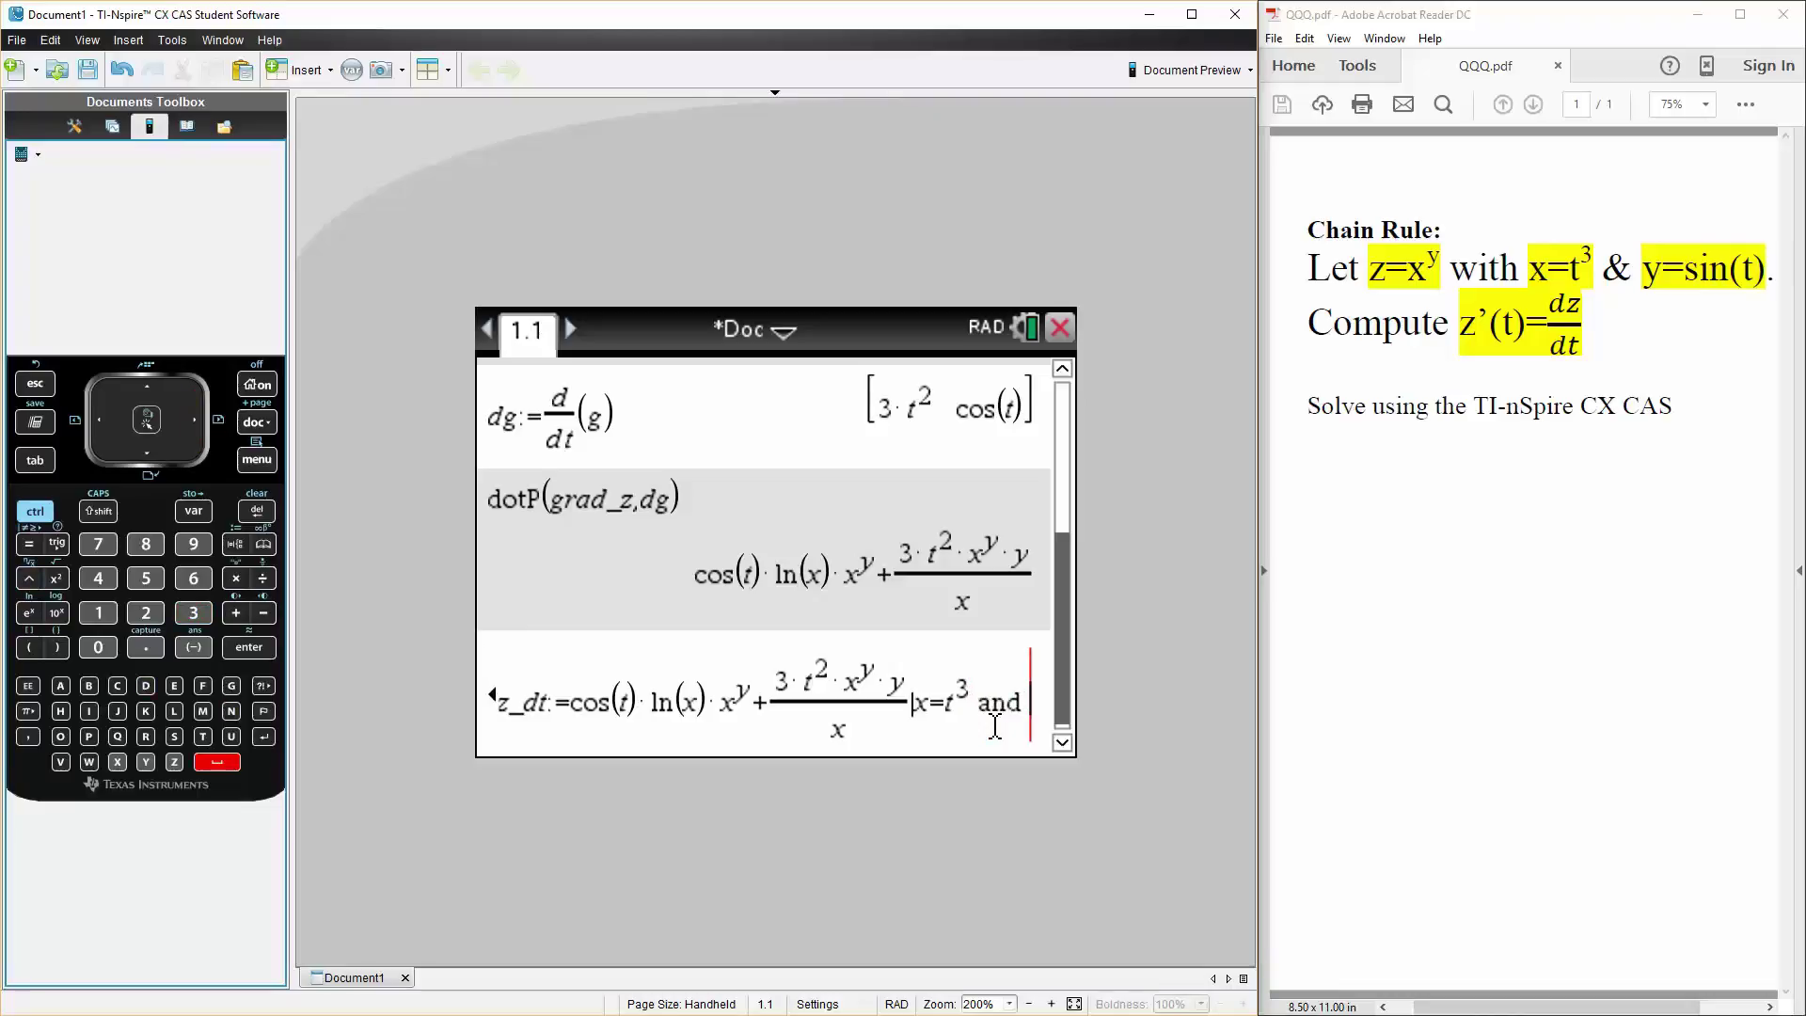
type("y")
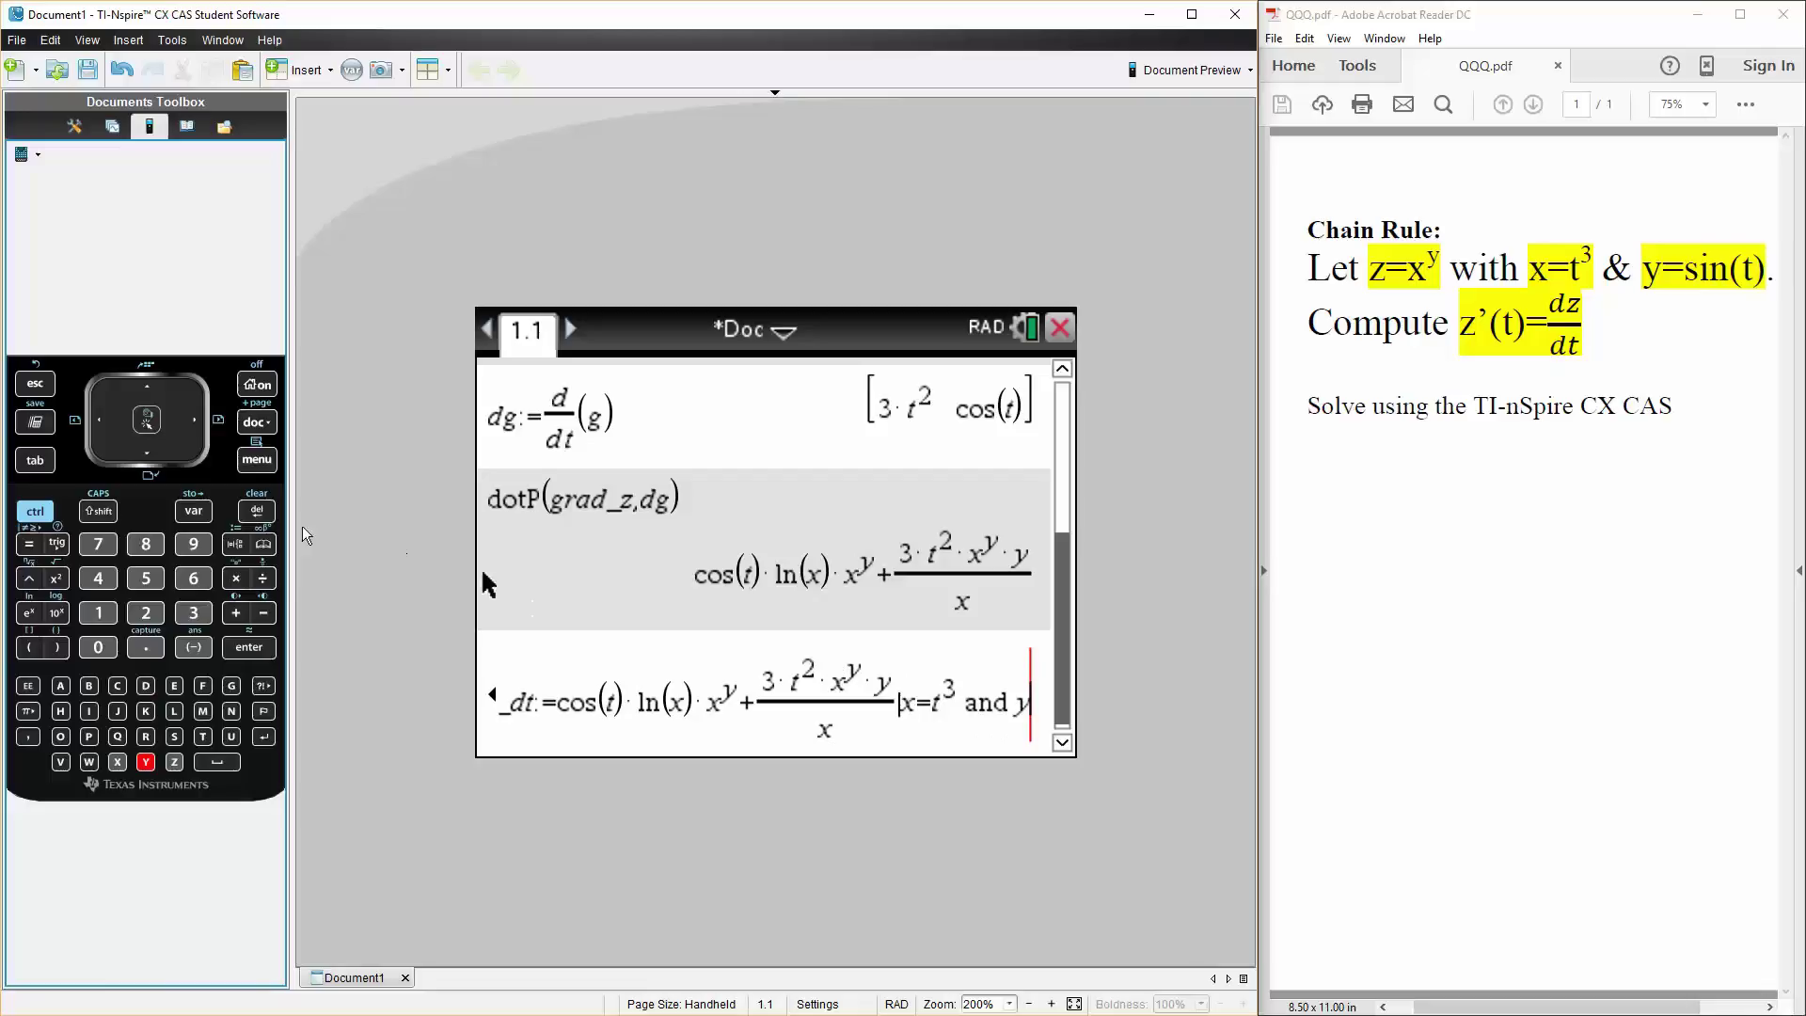
left_click(29, 543)
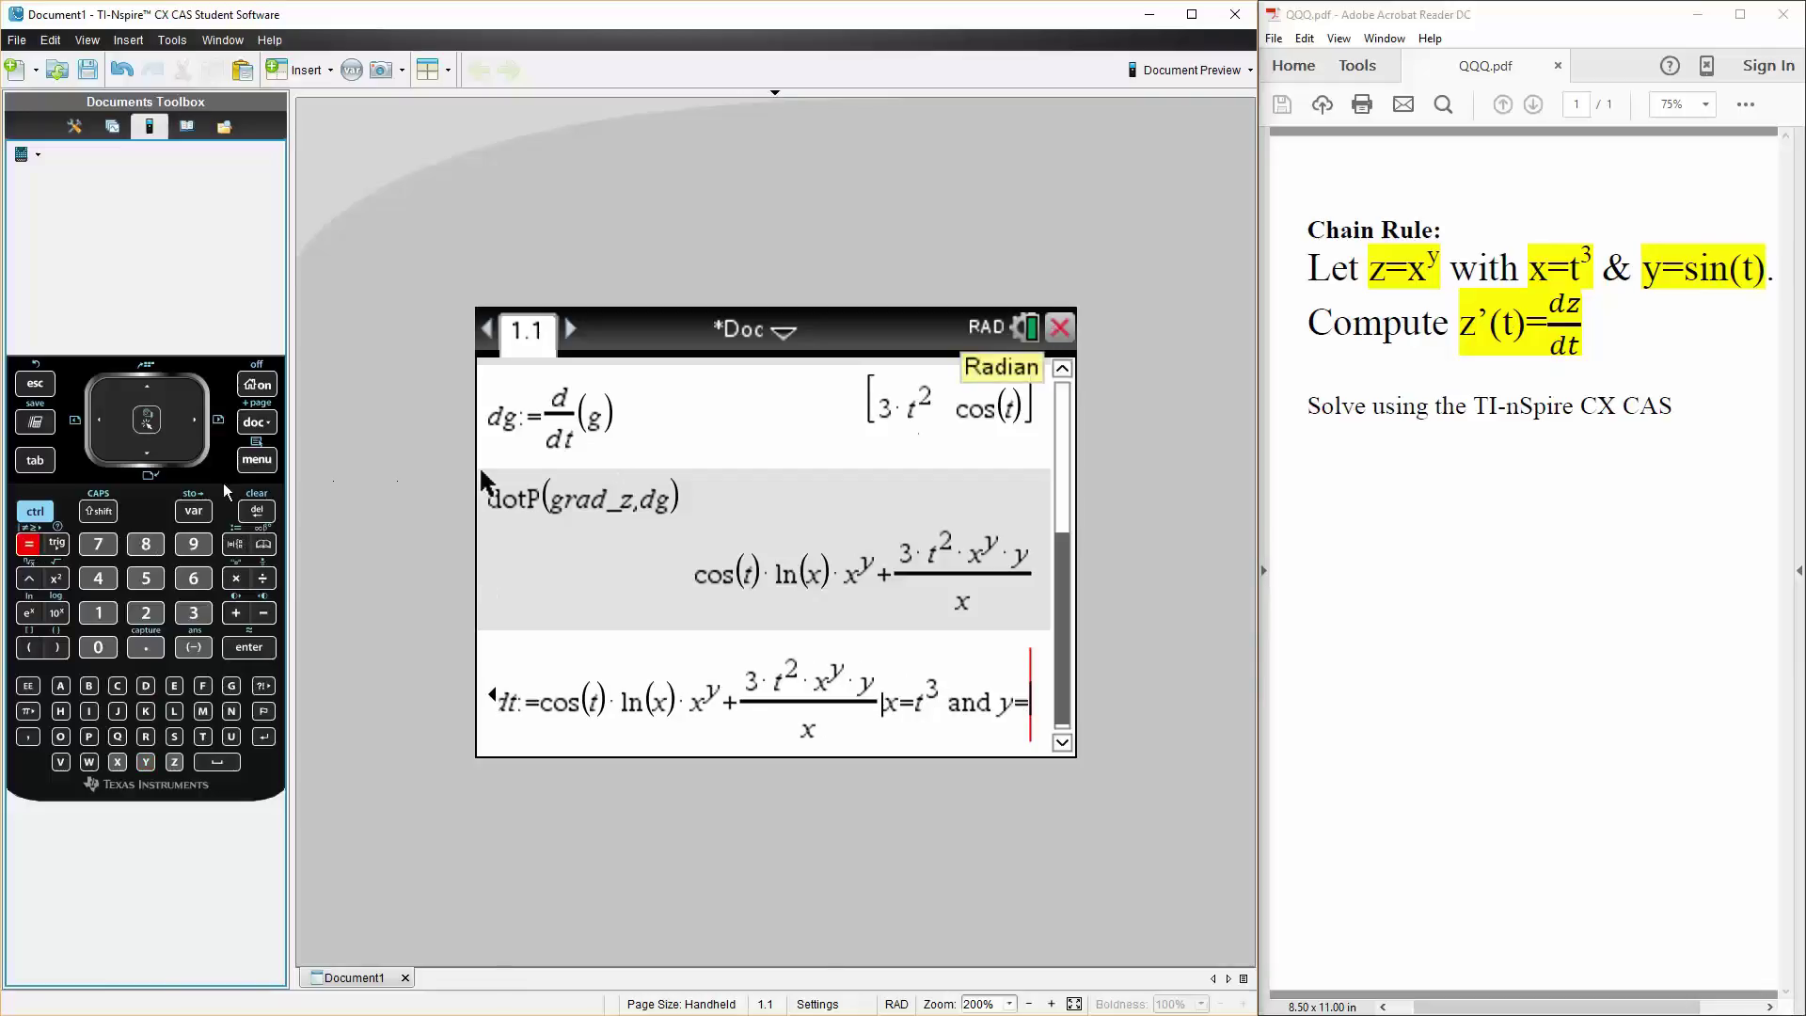
left_click(57, 543)
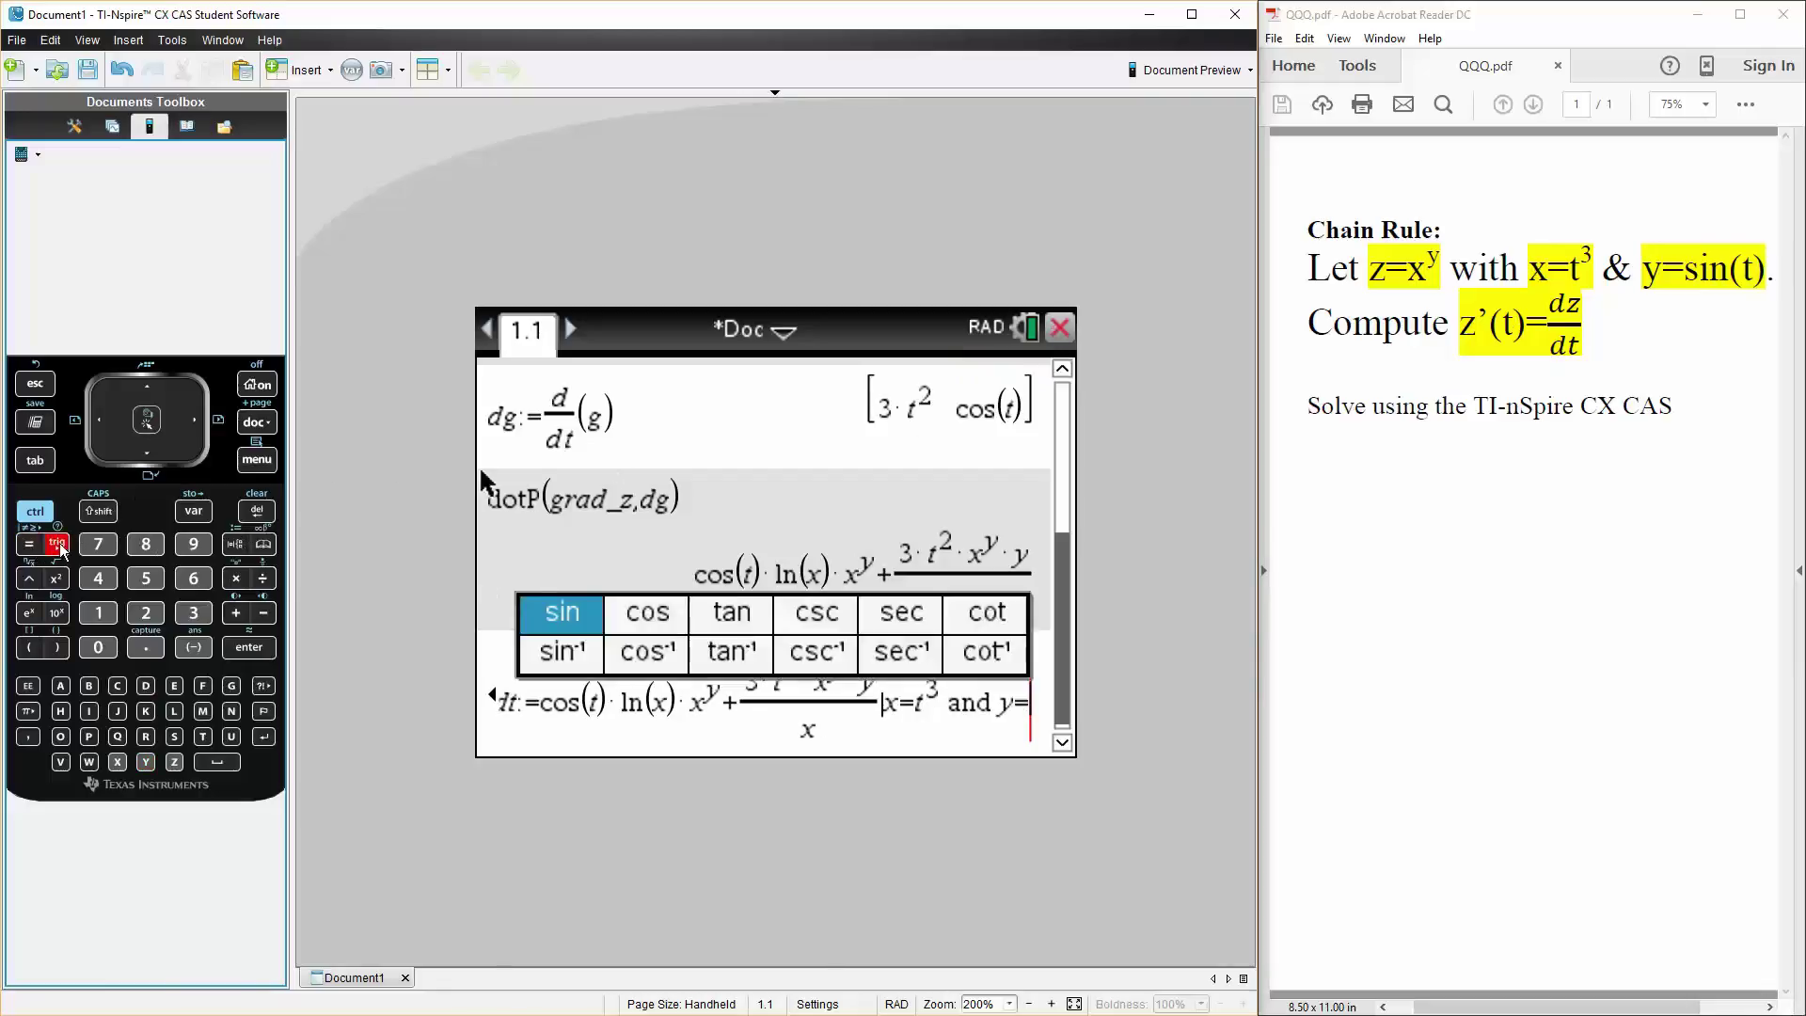
left_click(567, 619)
type("t")
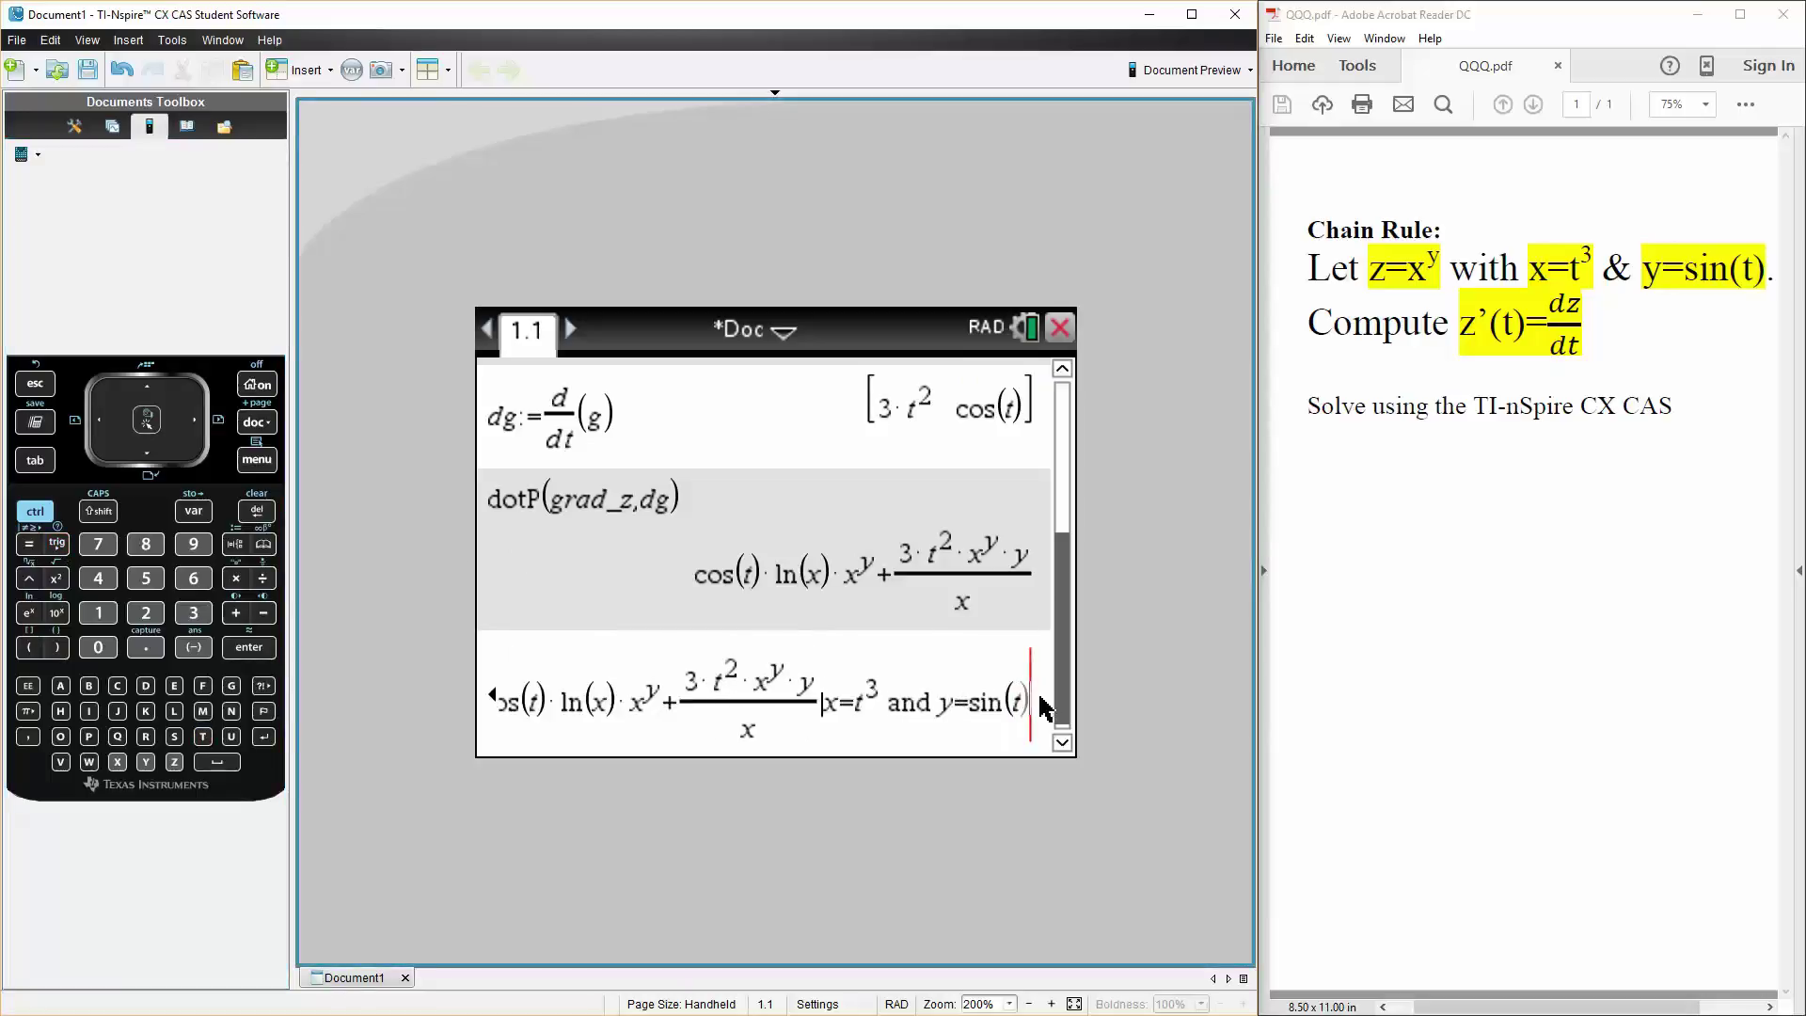
key("Return")
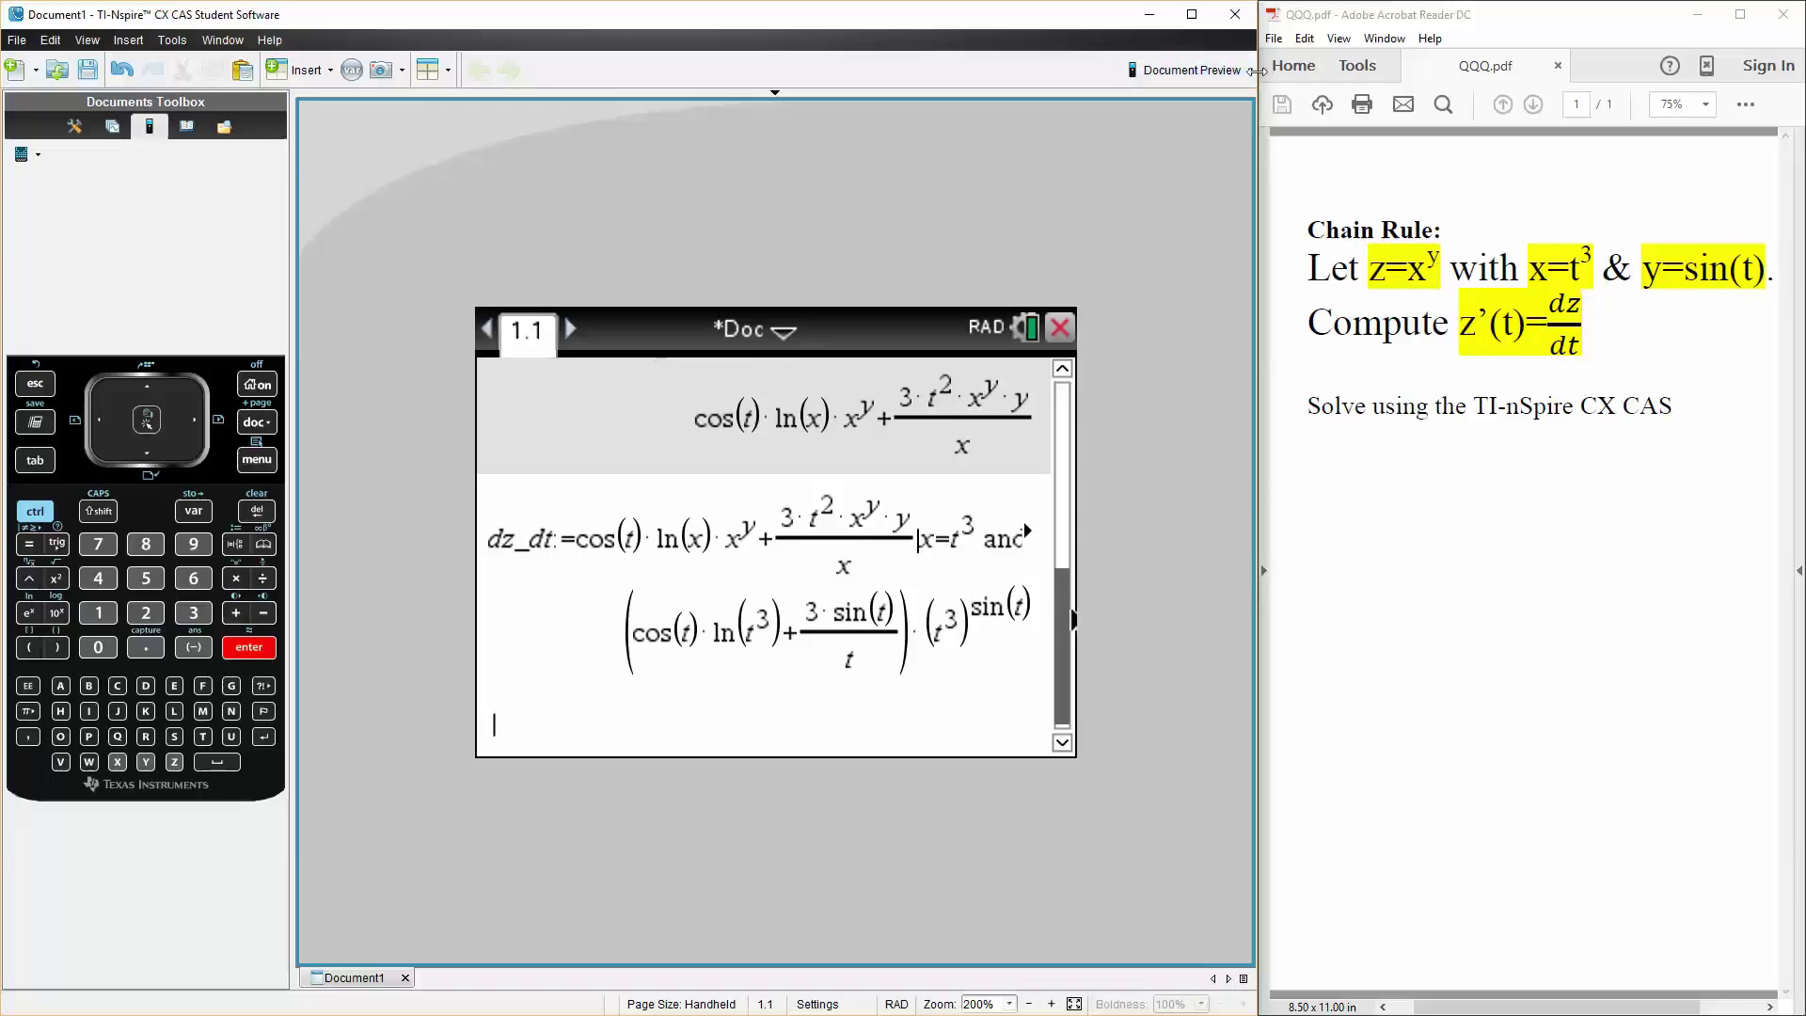
Maximize the TI-Nspire window and set the document preview to Computer
left_click(1192, 14)
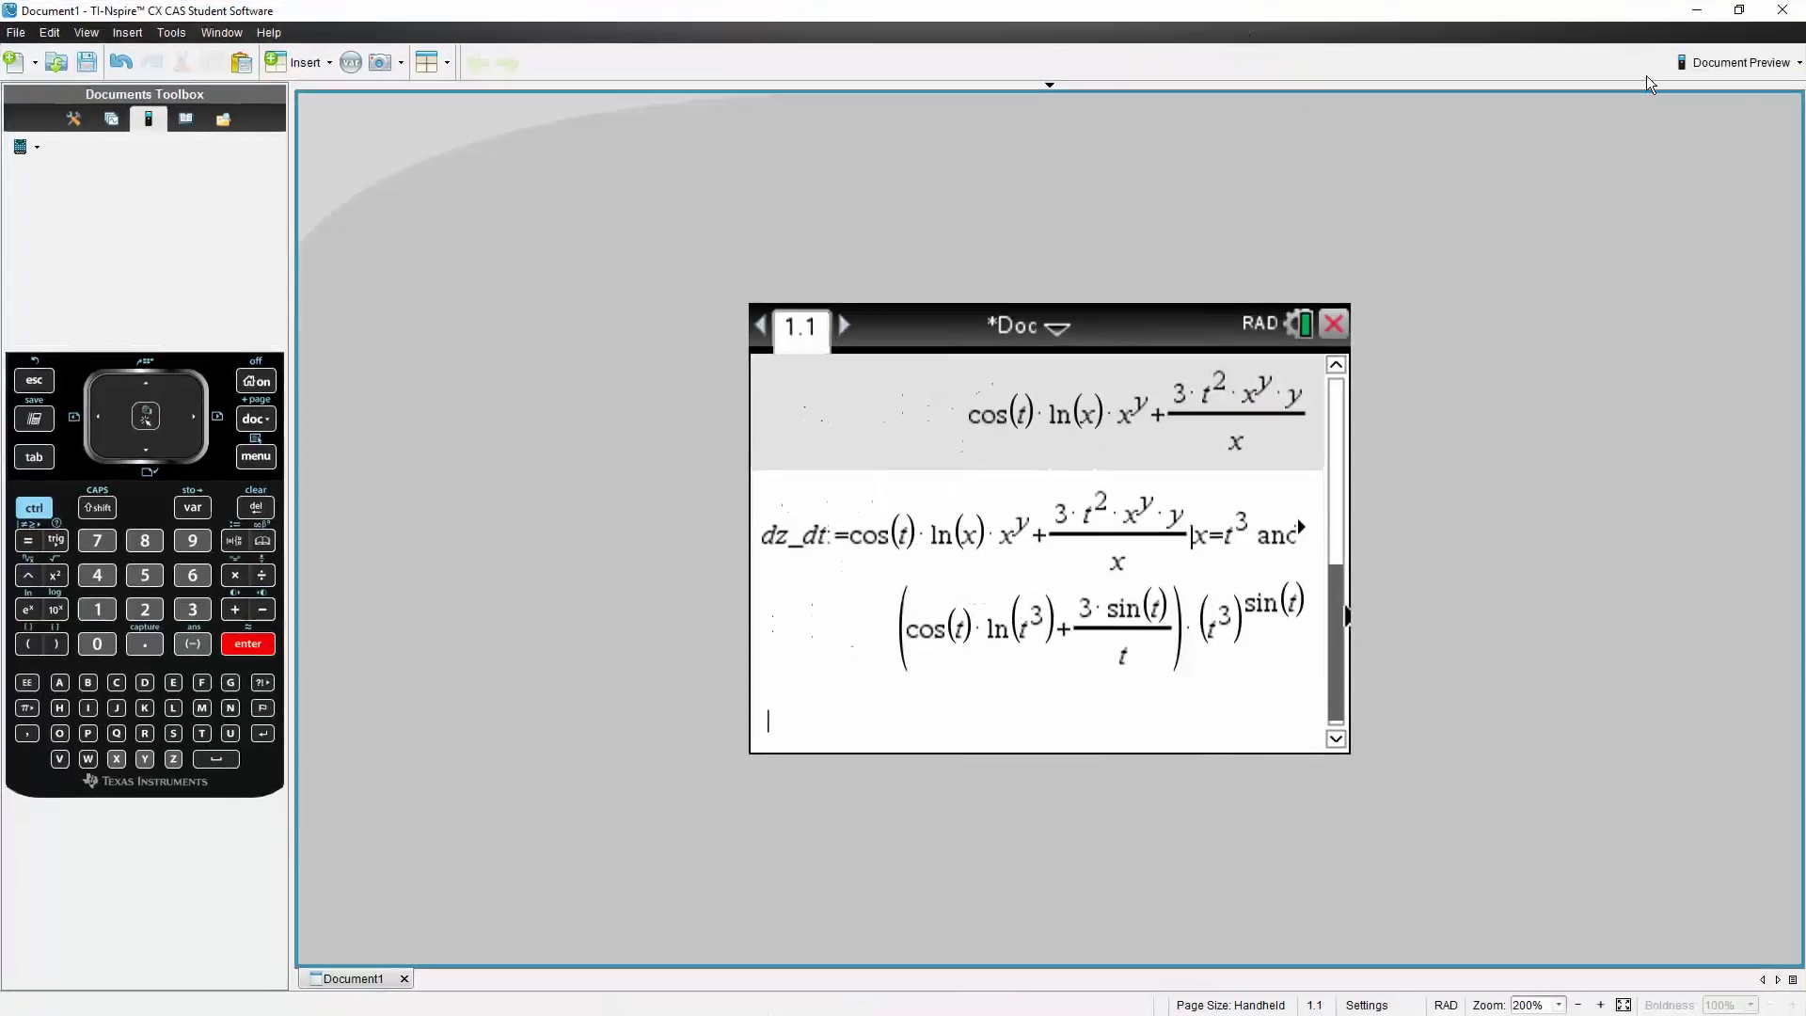
left_click(1799, 62)
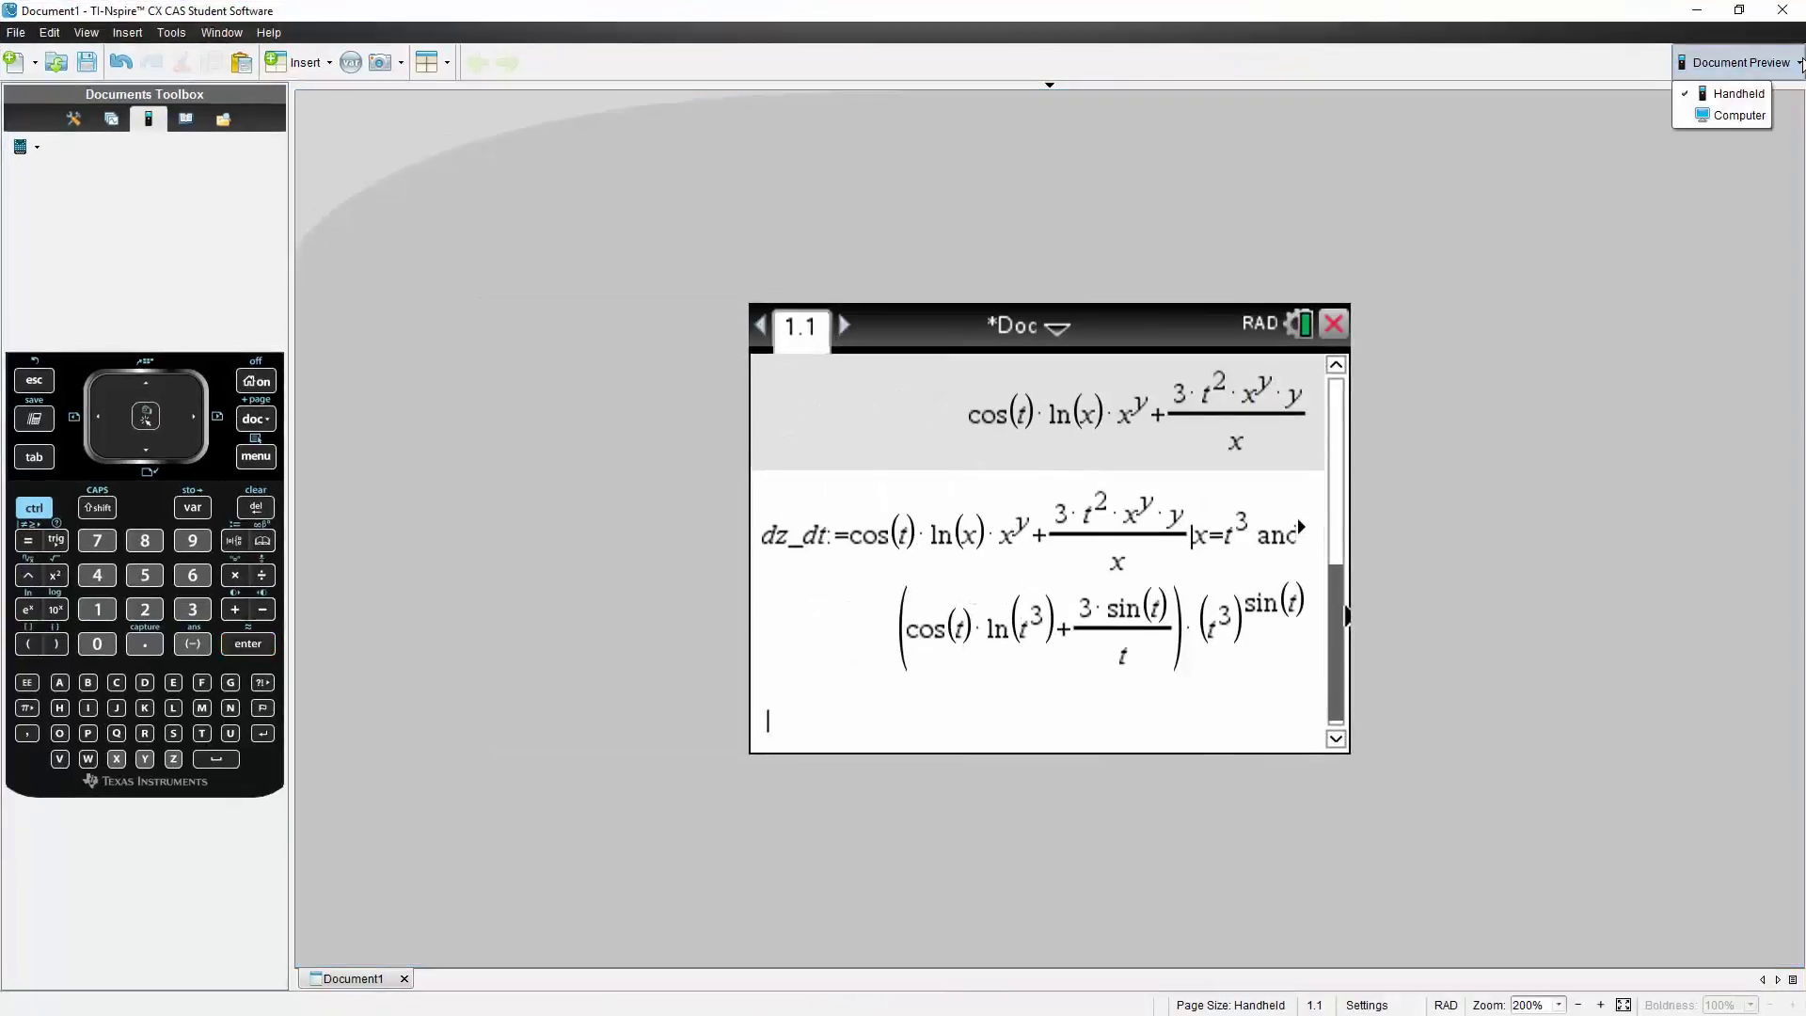
left_click(1732, 117)
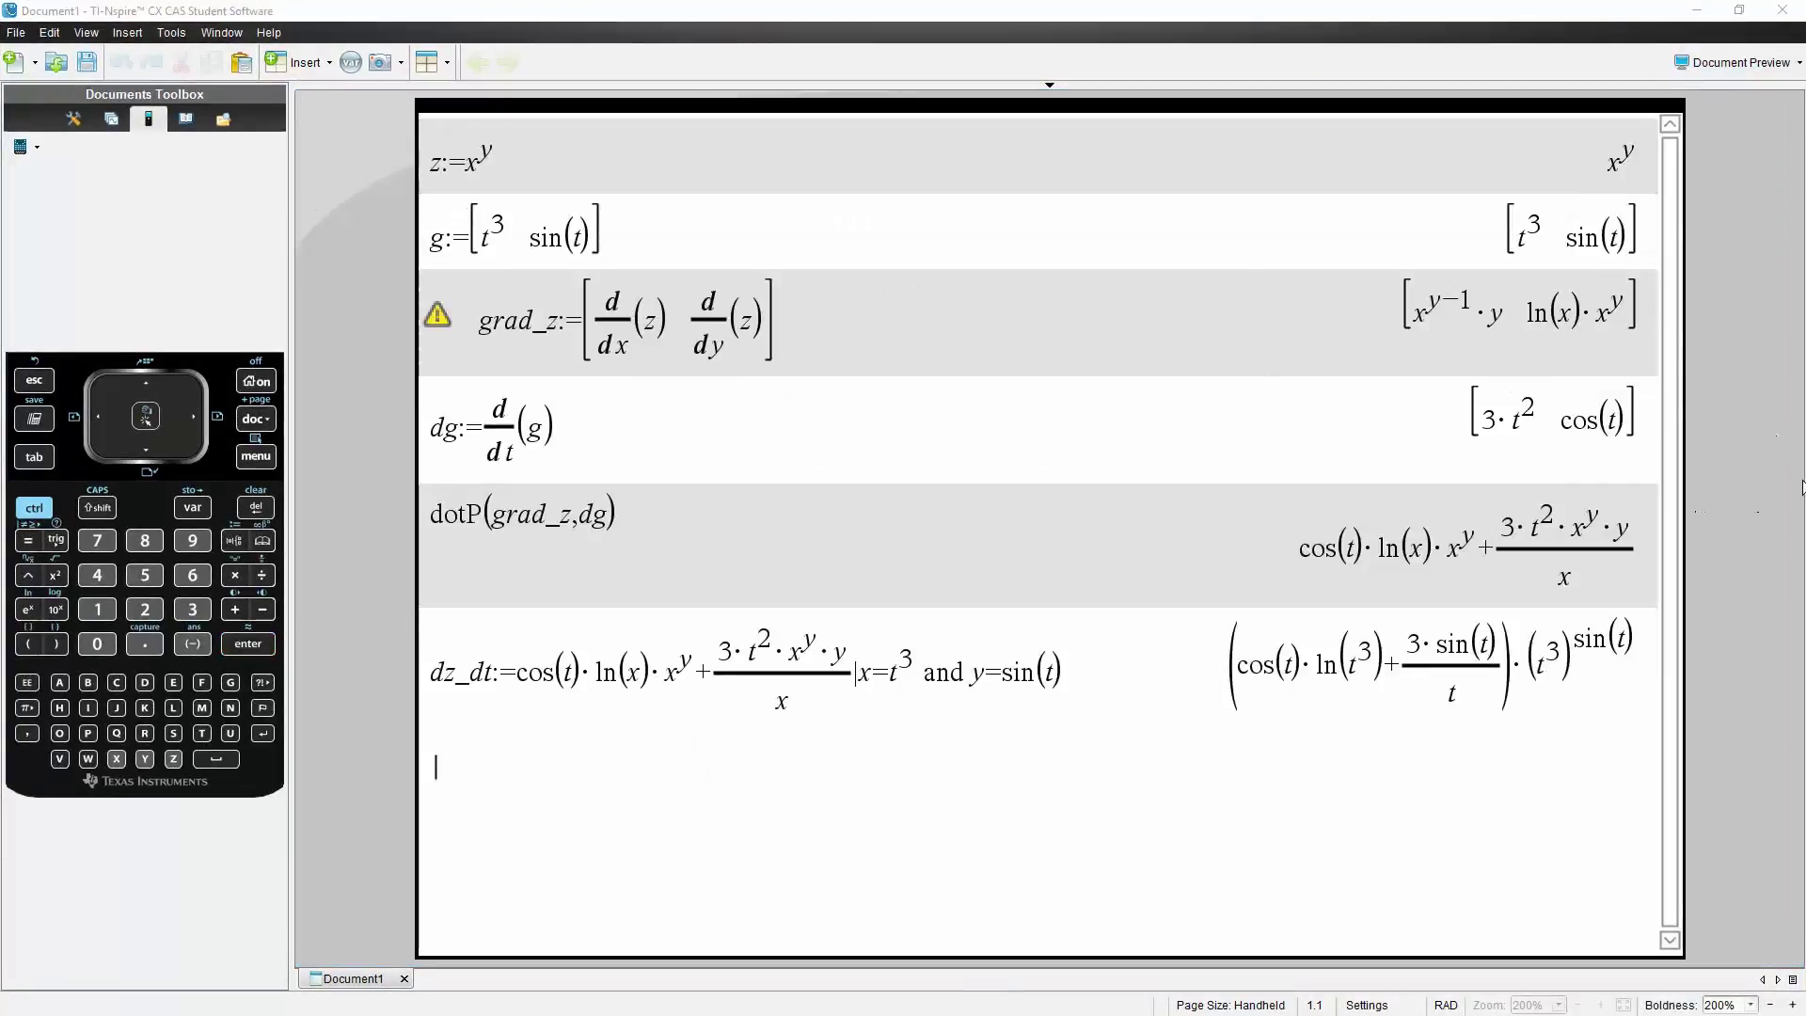